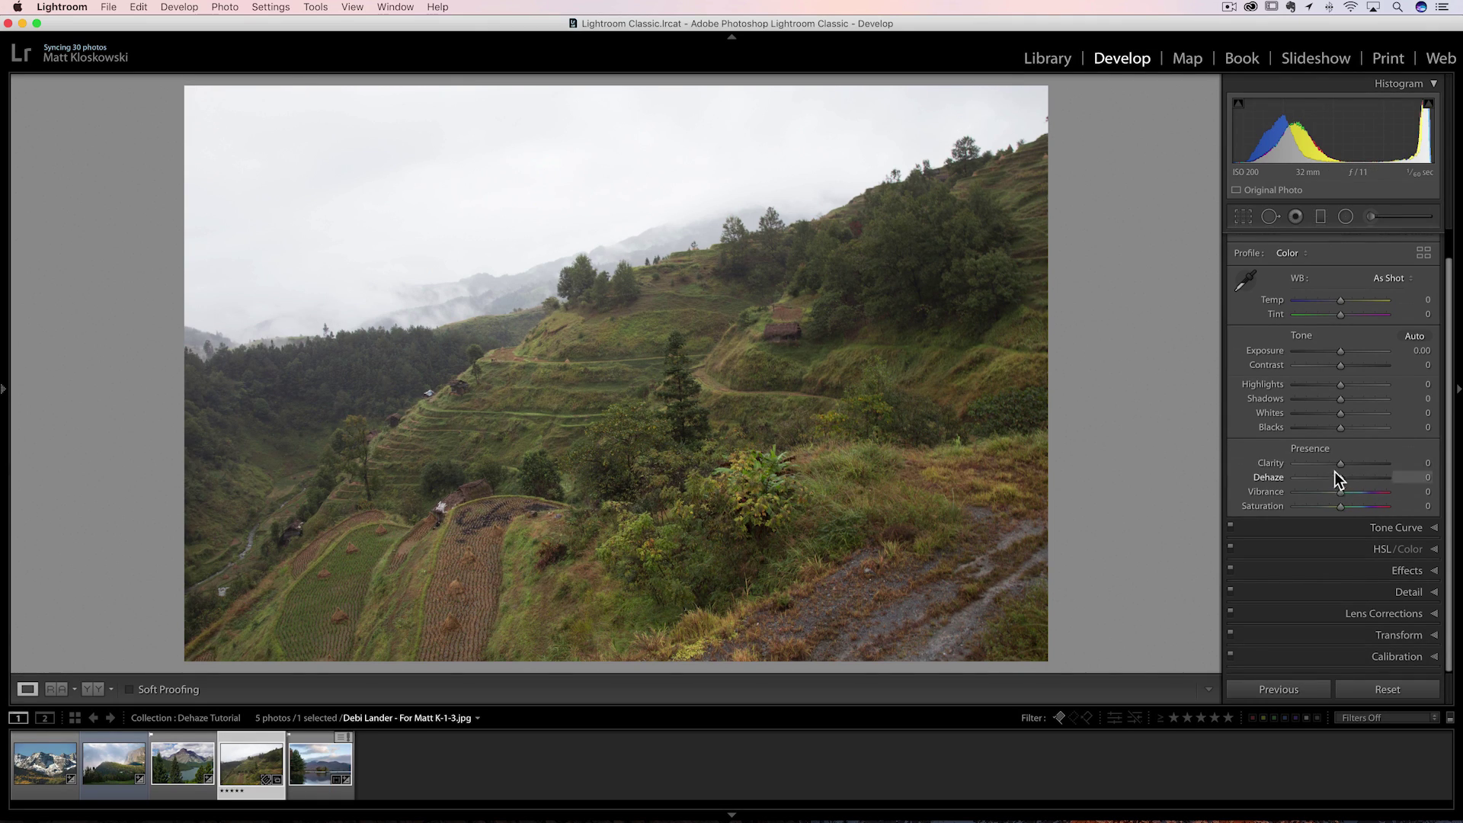
- Show the monkey photo's global Camera Raw adjustments with Dehaze, then switch to ON1 Photo RAW
key("super+Tab")
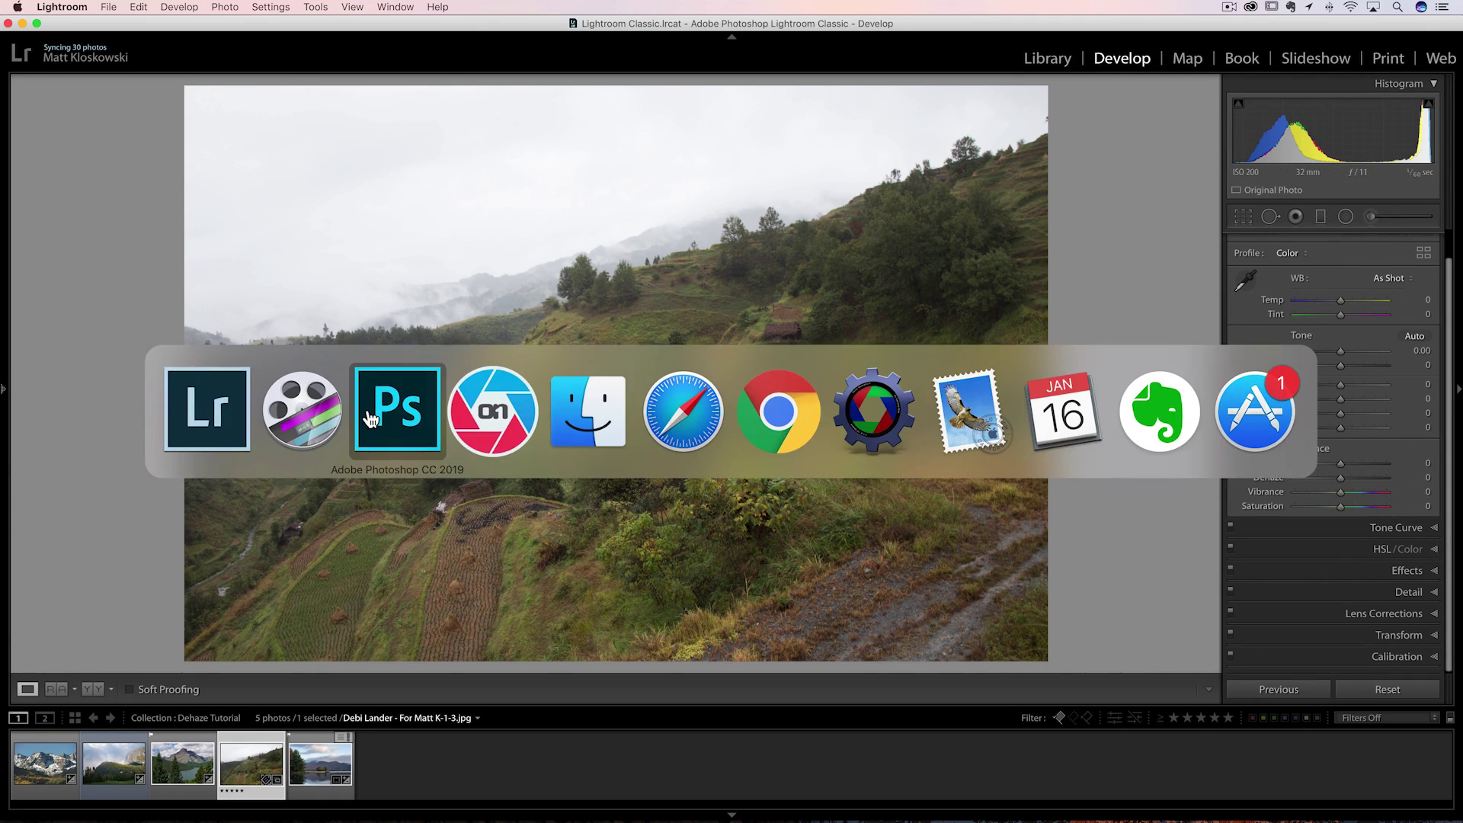
left_click(369, 418)
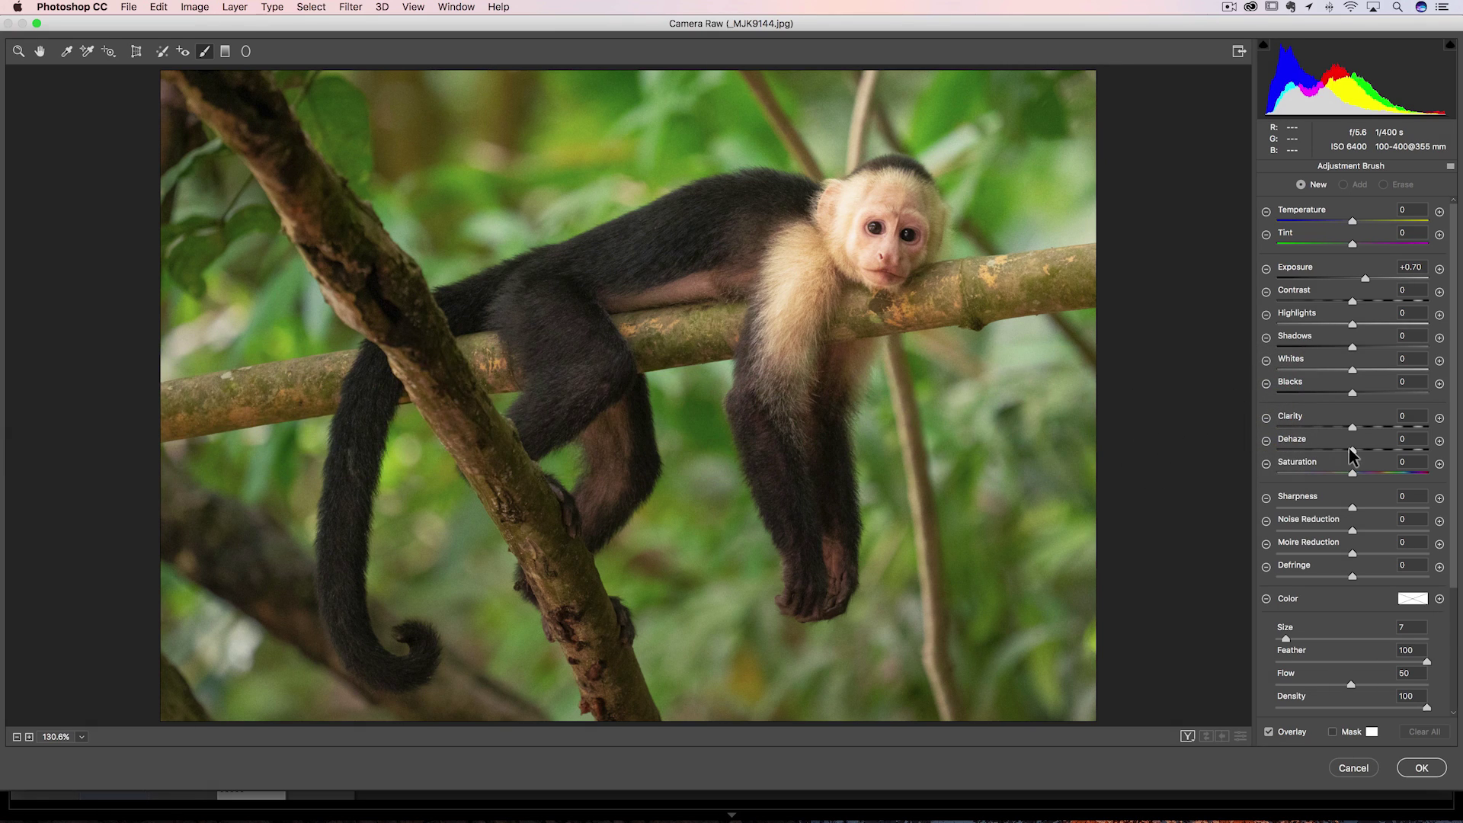
left_click(18, 51)
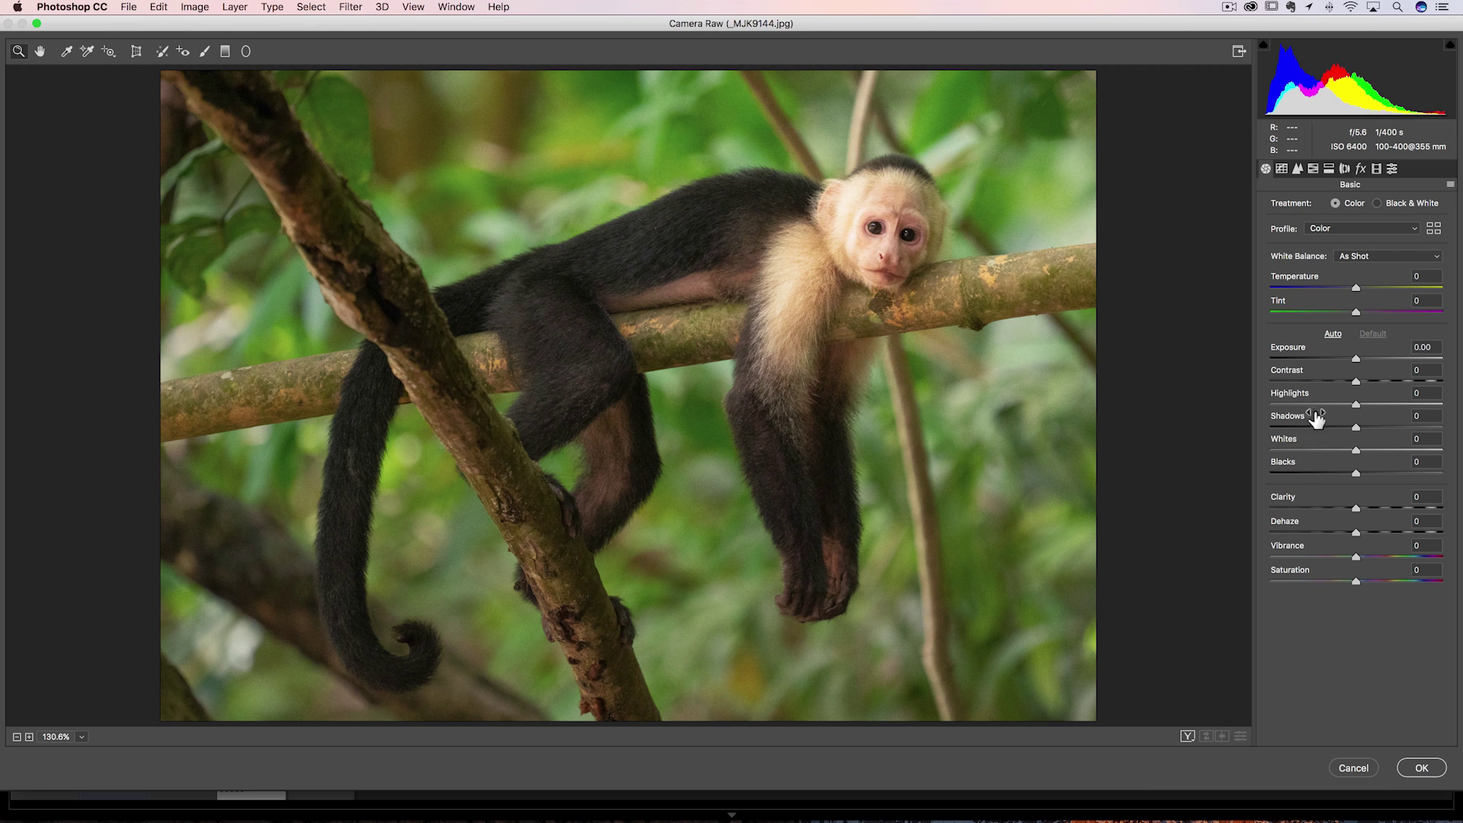
key("super+Tab")
left_click(517, 394)
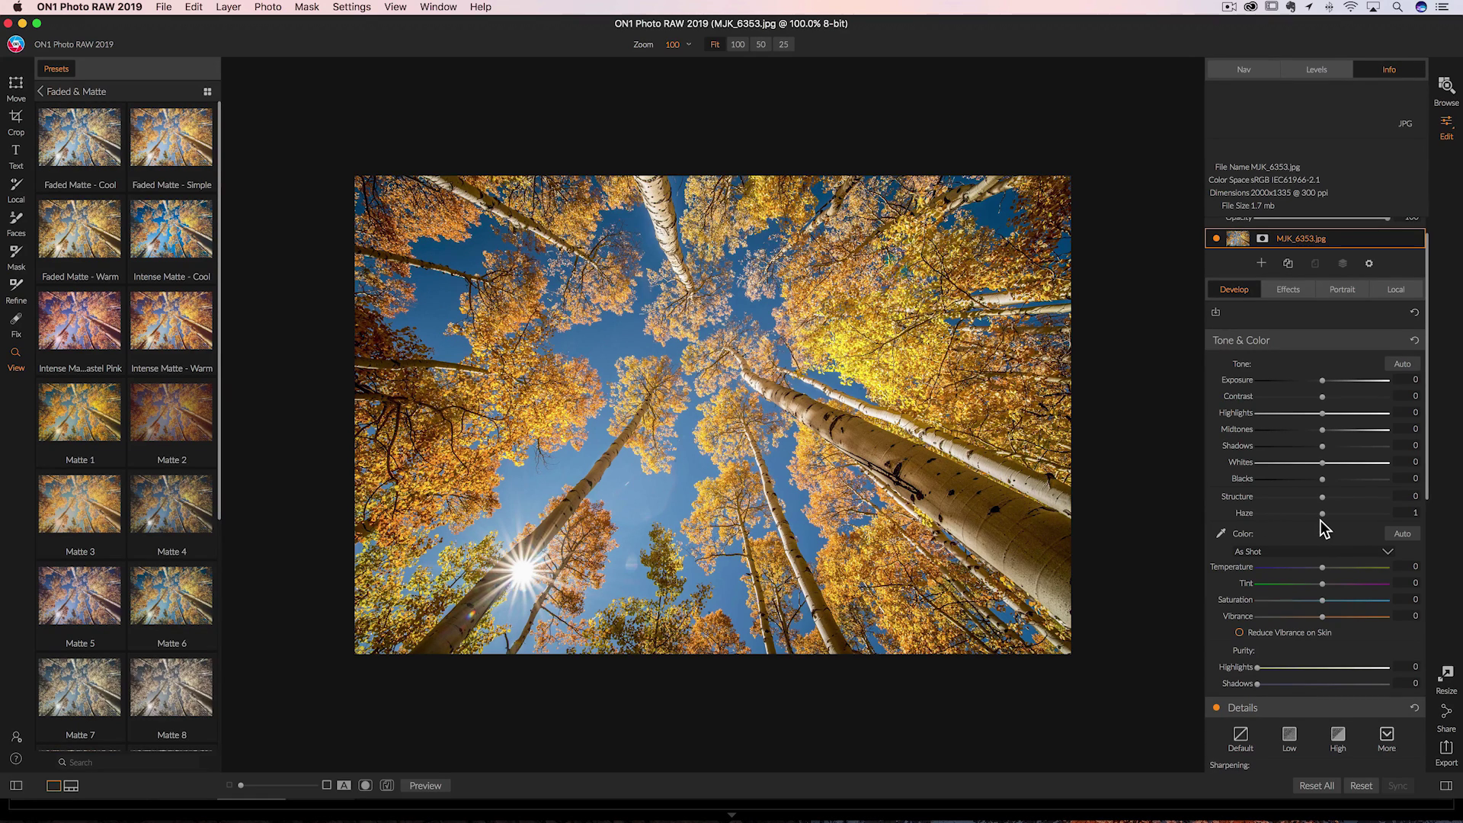
- Switch back to Lightroom Classic, showing the hazy terraced-hillside photo
key("super+Tab")
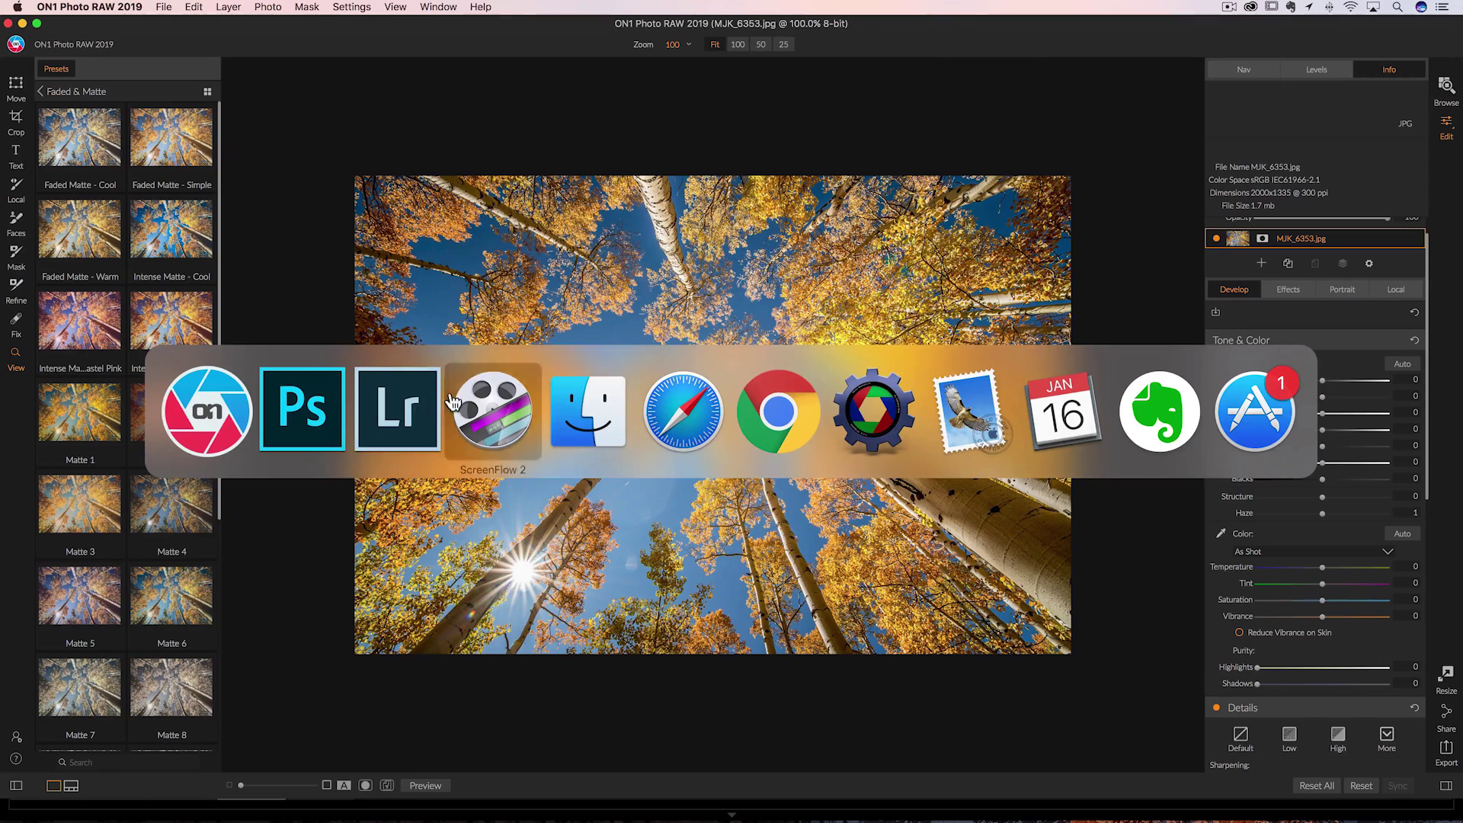
left_click(411, 405)
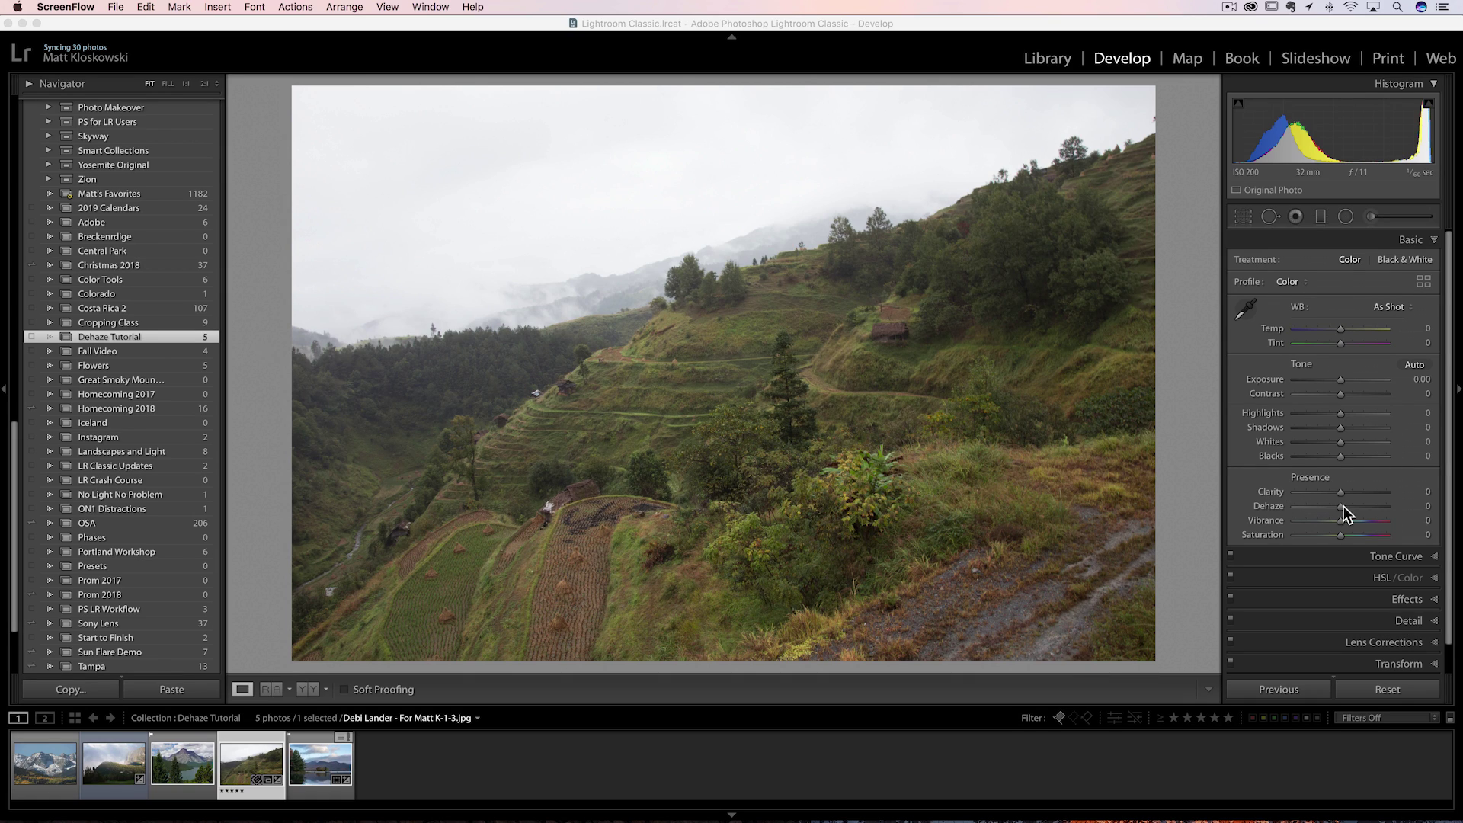
- Hide the left panel and compare Dehaze at +100 and around +80, resetting it to 0
left_click(13, 389)
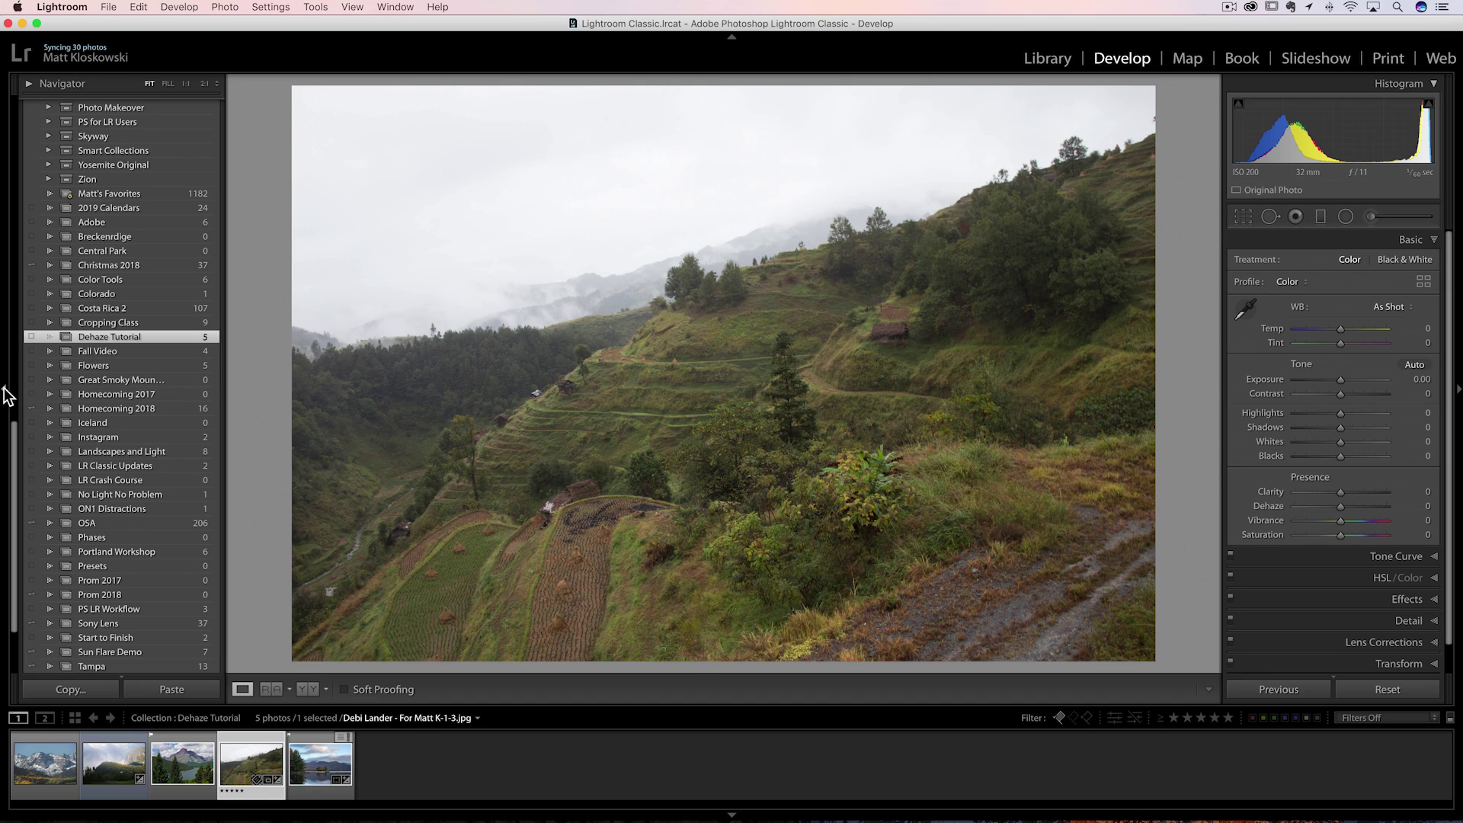
left_click(6, 393)
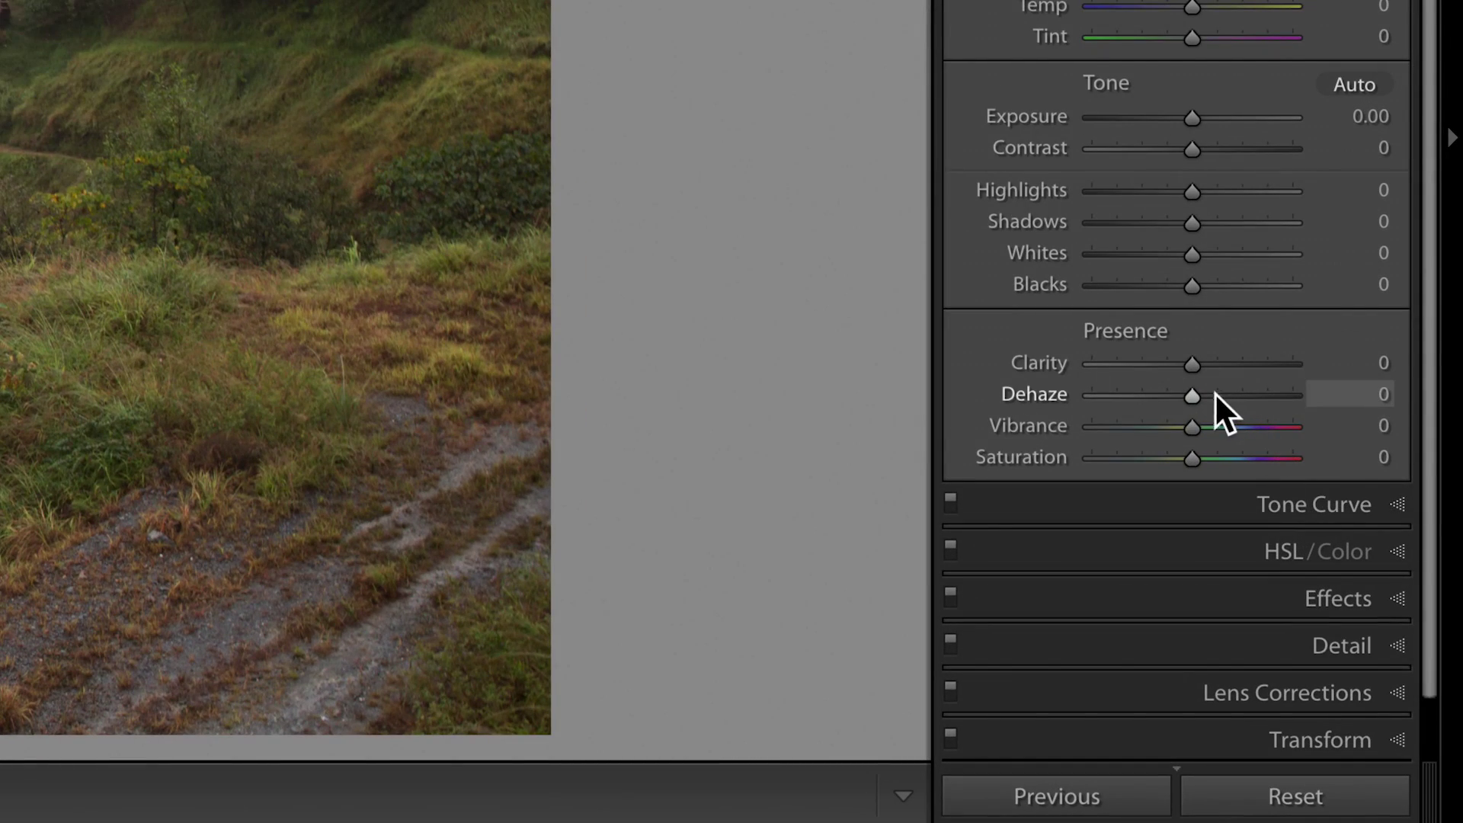
left_click_drag(1214, 392, 1299, 396)
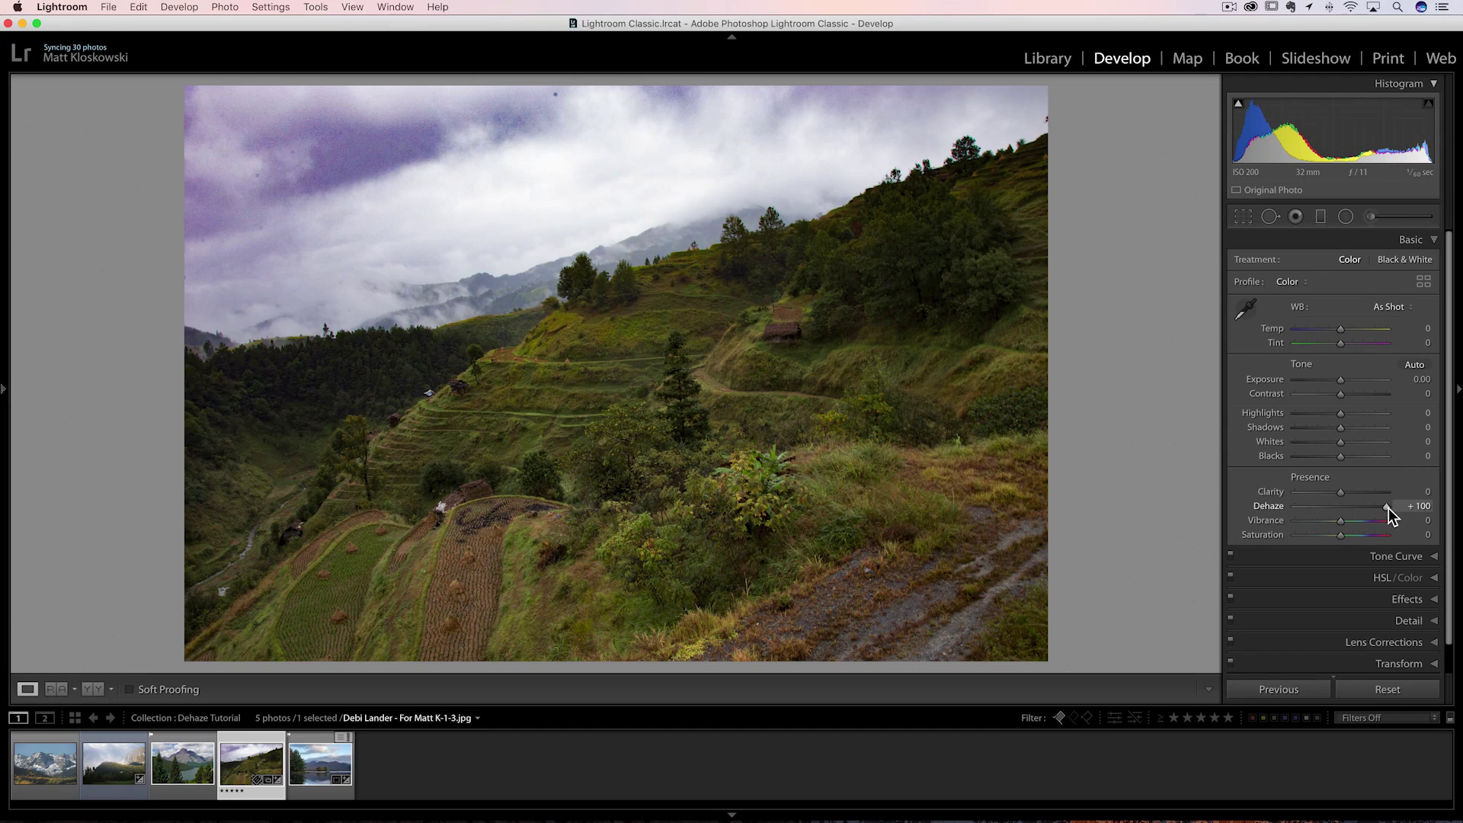
left_click_drag(1388, 509, 1377, 509)
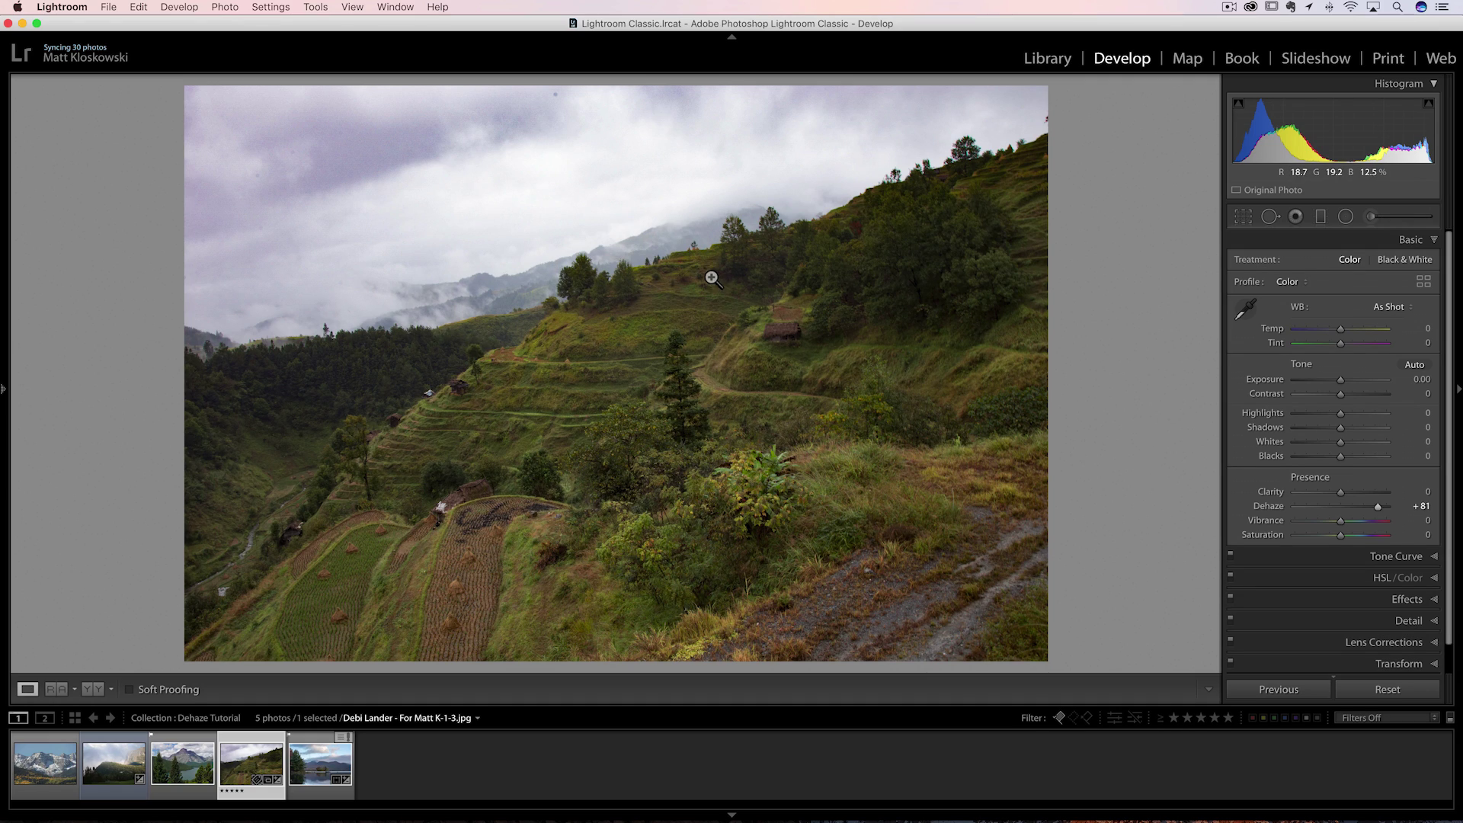
double_click(1277, 507)
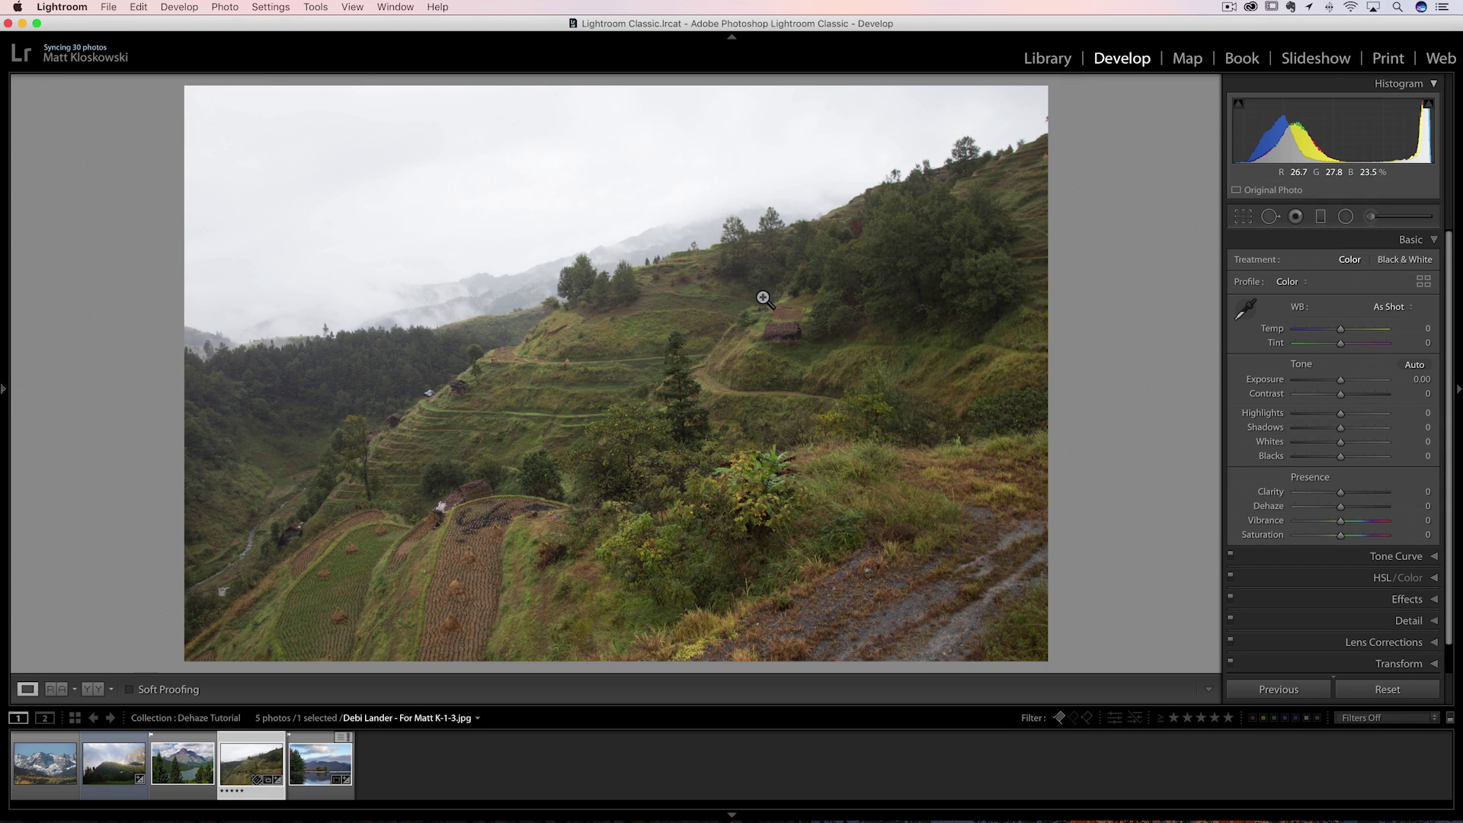
left_click_drag(1341, 506, 1378, 505)
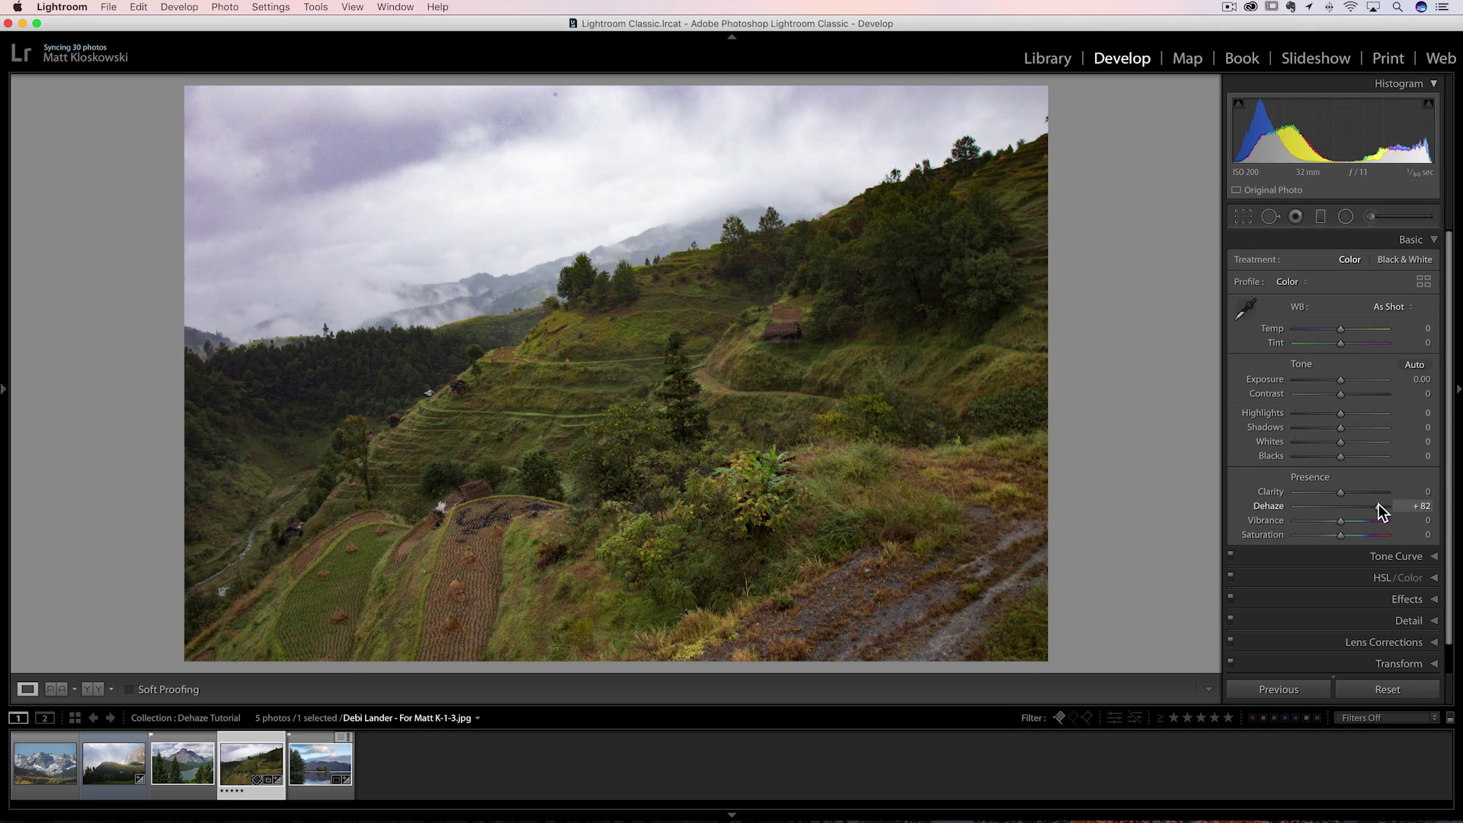
double_click(1277, 505)
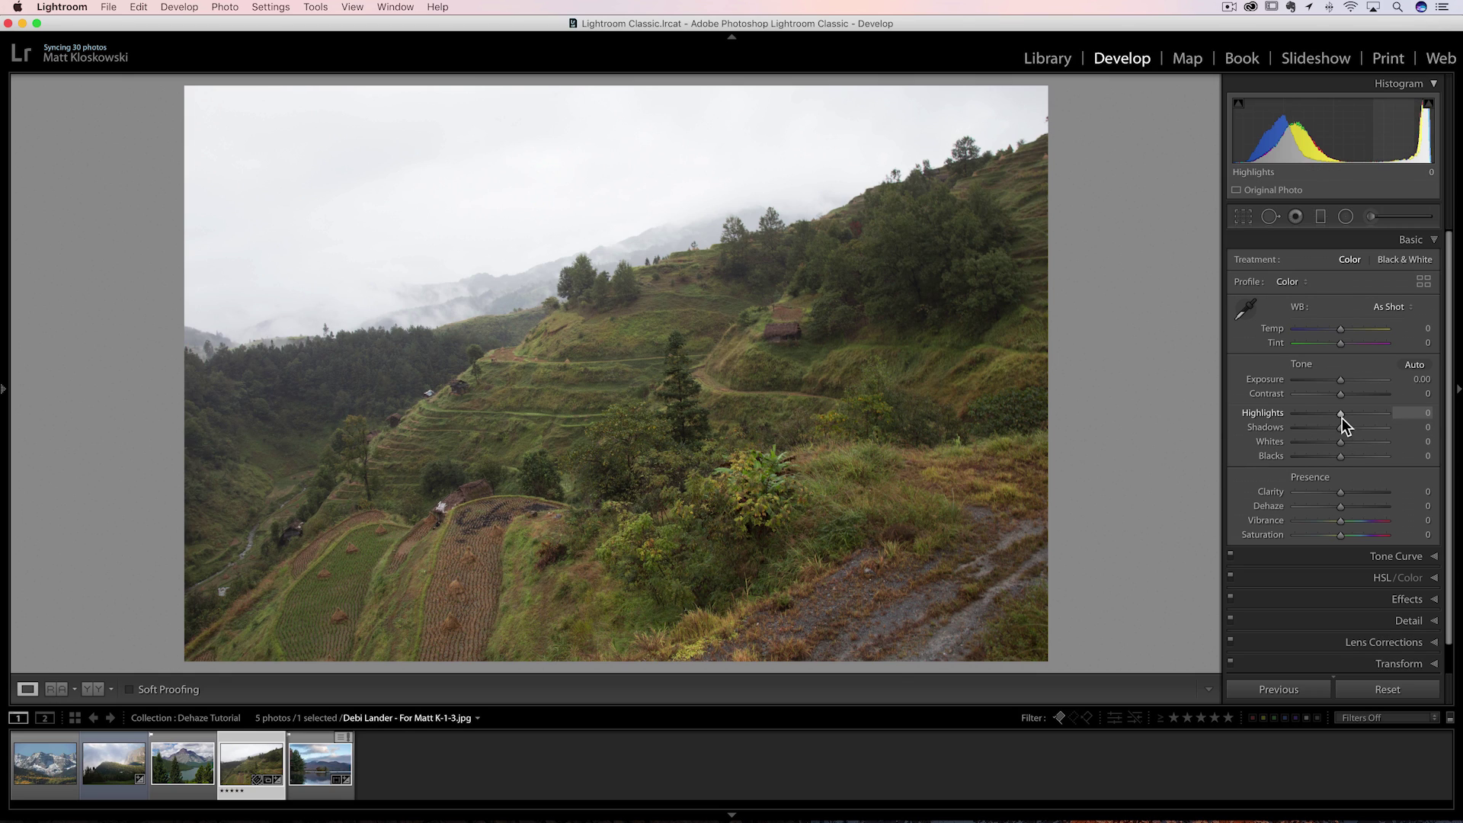
- Set Highlights to -100 and add a sky graduated filter: Exposure -0.62, Highlights -44, Clarity 68
left_click_drag(1338, 413, 1280, 417)
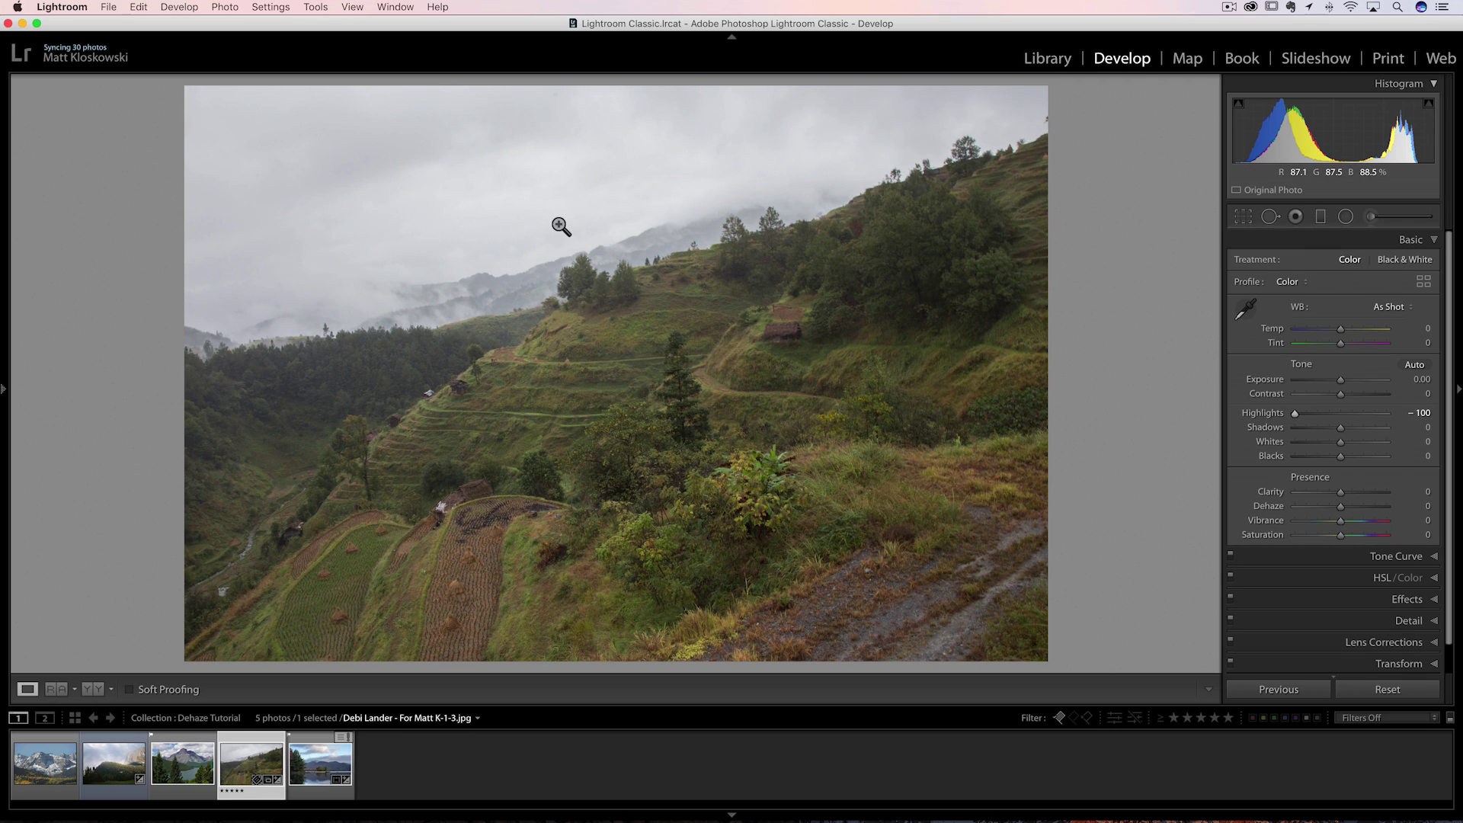
left_click(1321, 220)
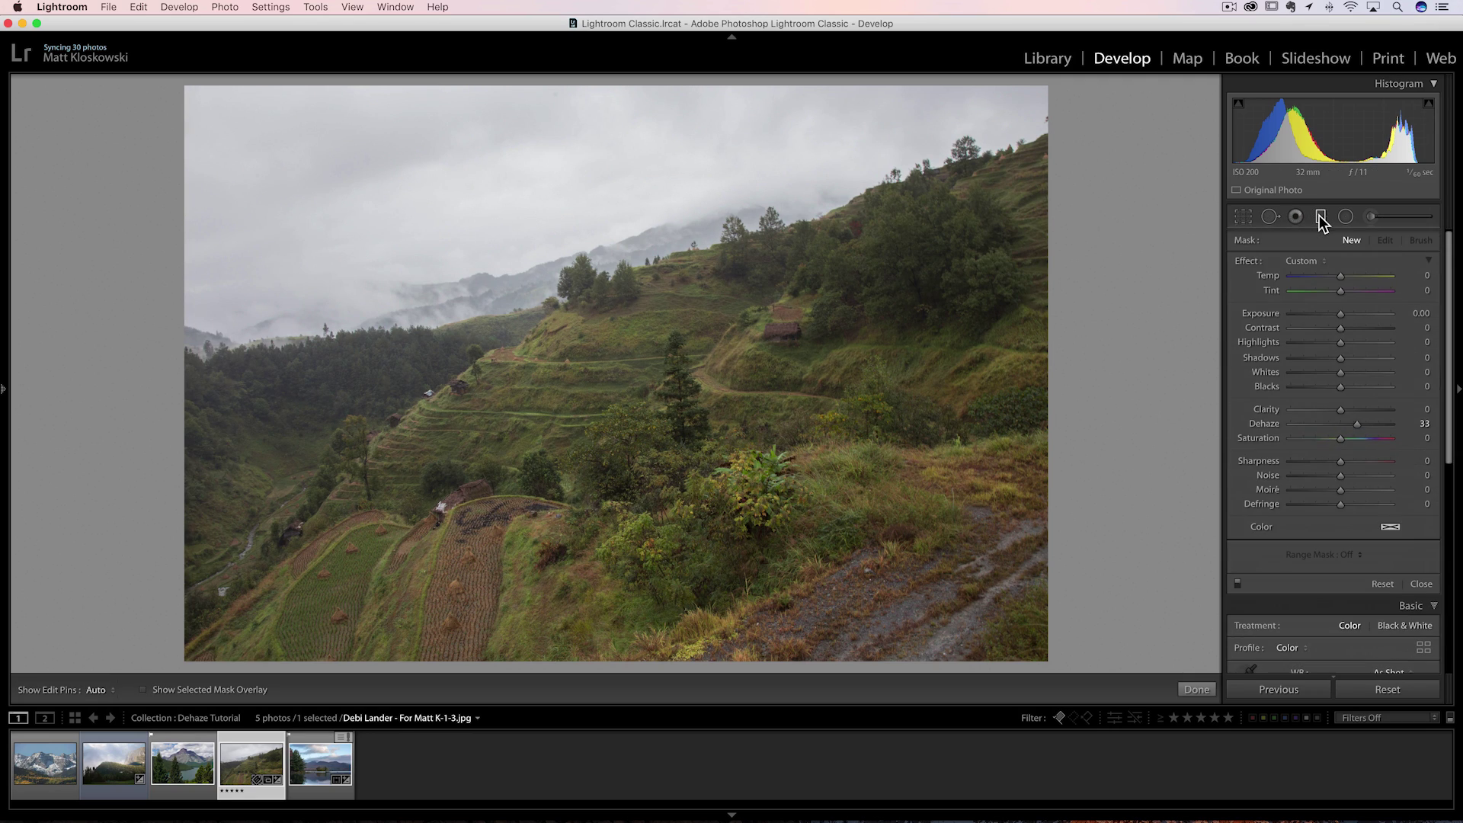
double_click(1246, 261)
left_click_drag(1351, 318, 1321, 314)
left_click_drag(603, 250, 630, 349)
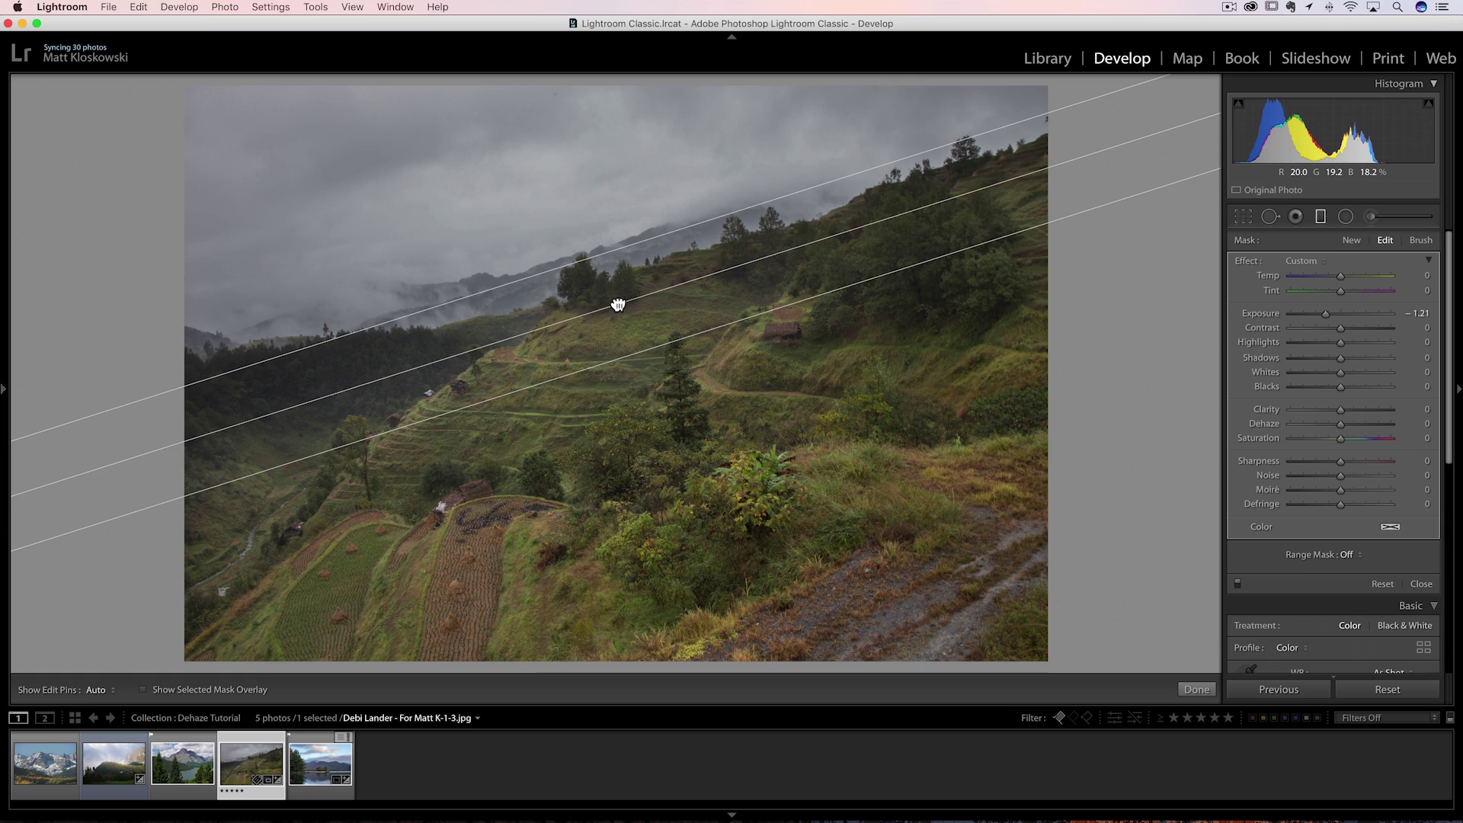
left_click_drag(619, 299, 603, 269)
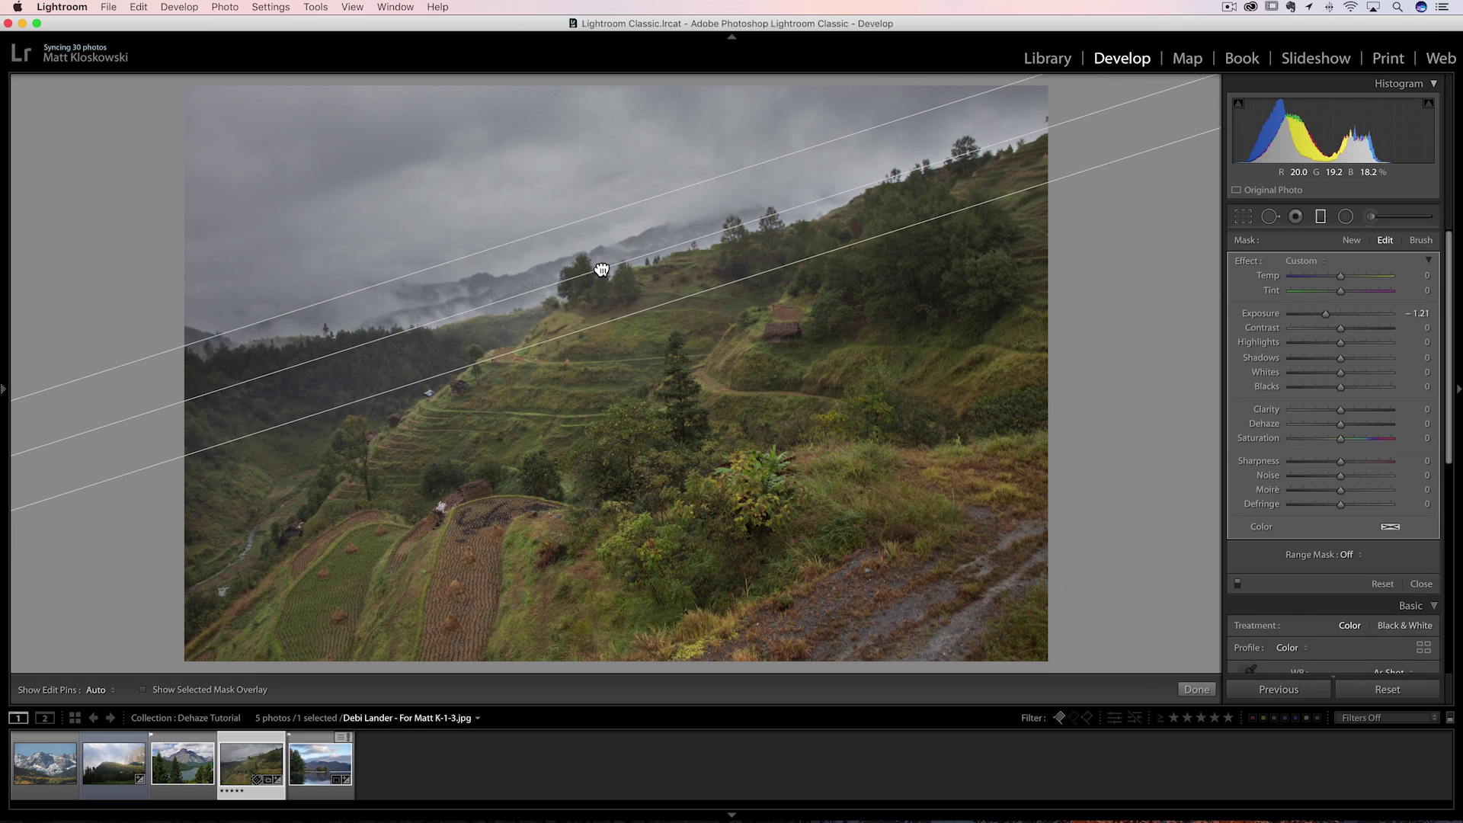
left_click_drag(1329, 313, 1313, 344)
left_click_drag(1340, 409, 1374, 413)
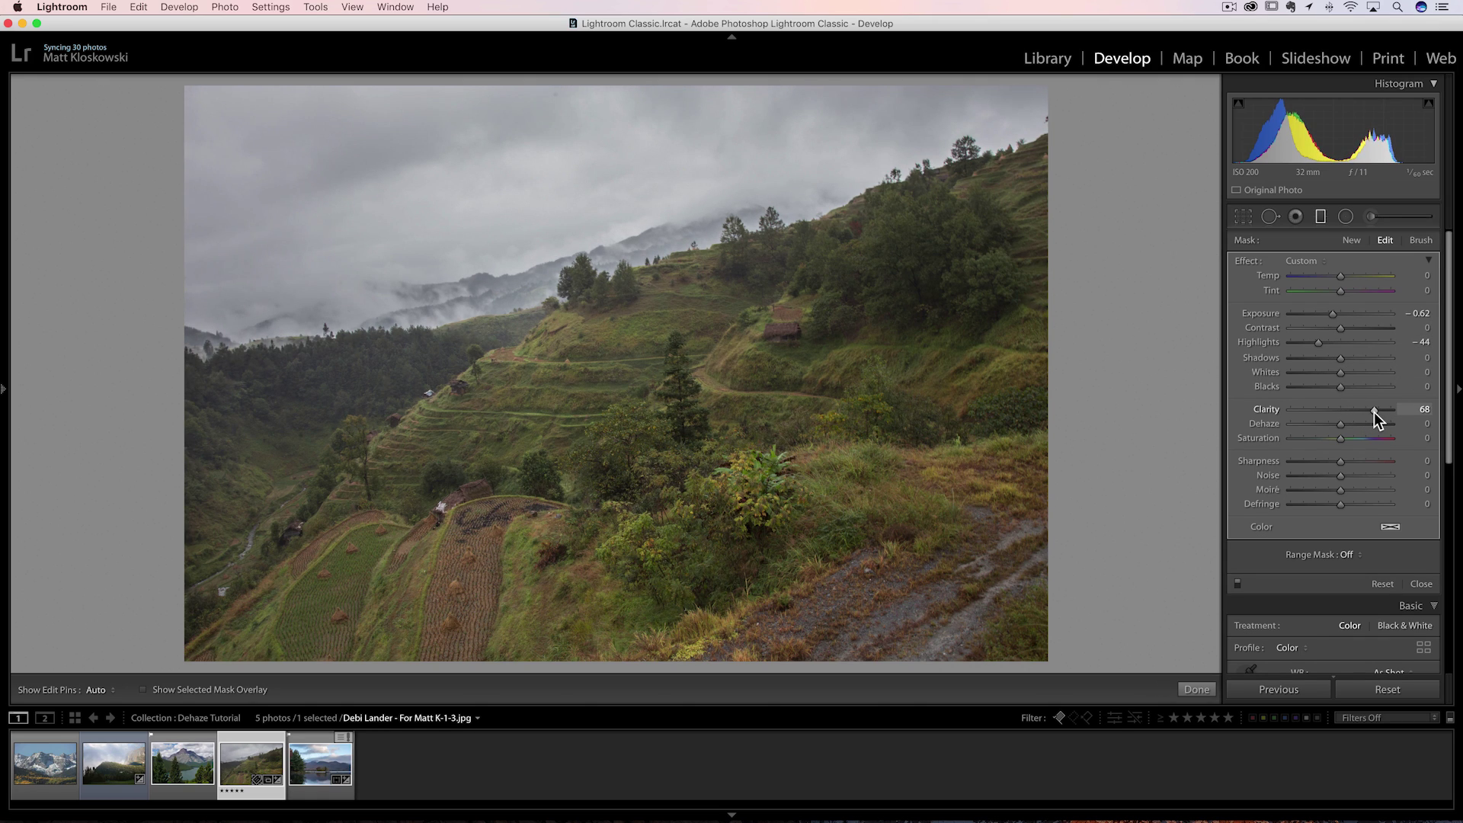
- Close the graduated filter, set Clarity +14 and Exposure +0.35, then open _DSC9114.ARW
left_click(1422, 585)
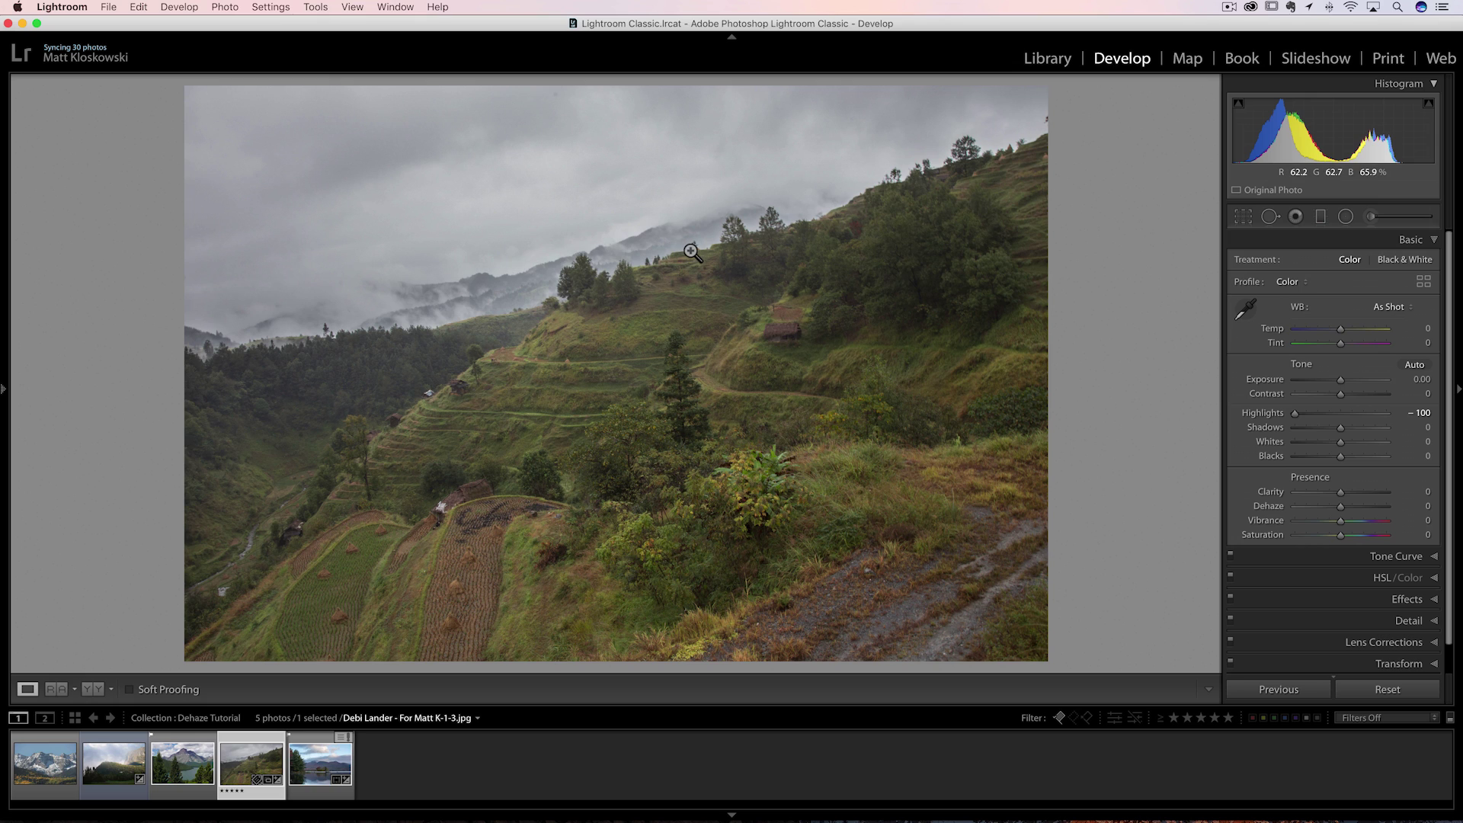
left_click_drag(1350, 492, 1346, 491)
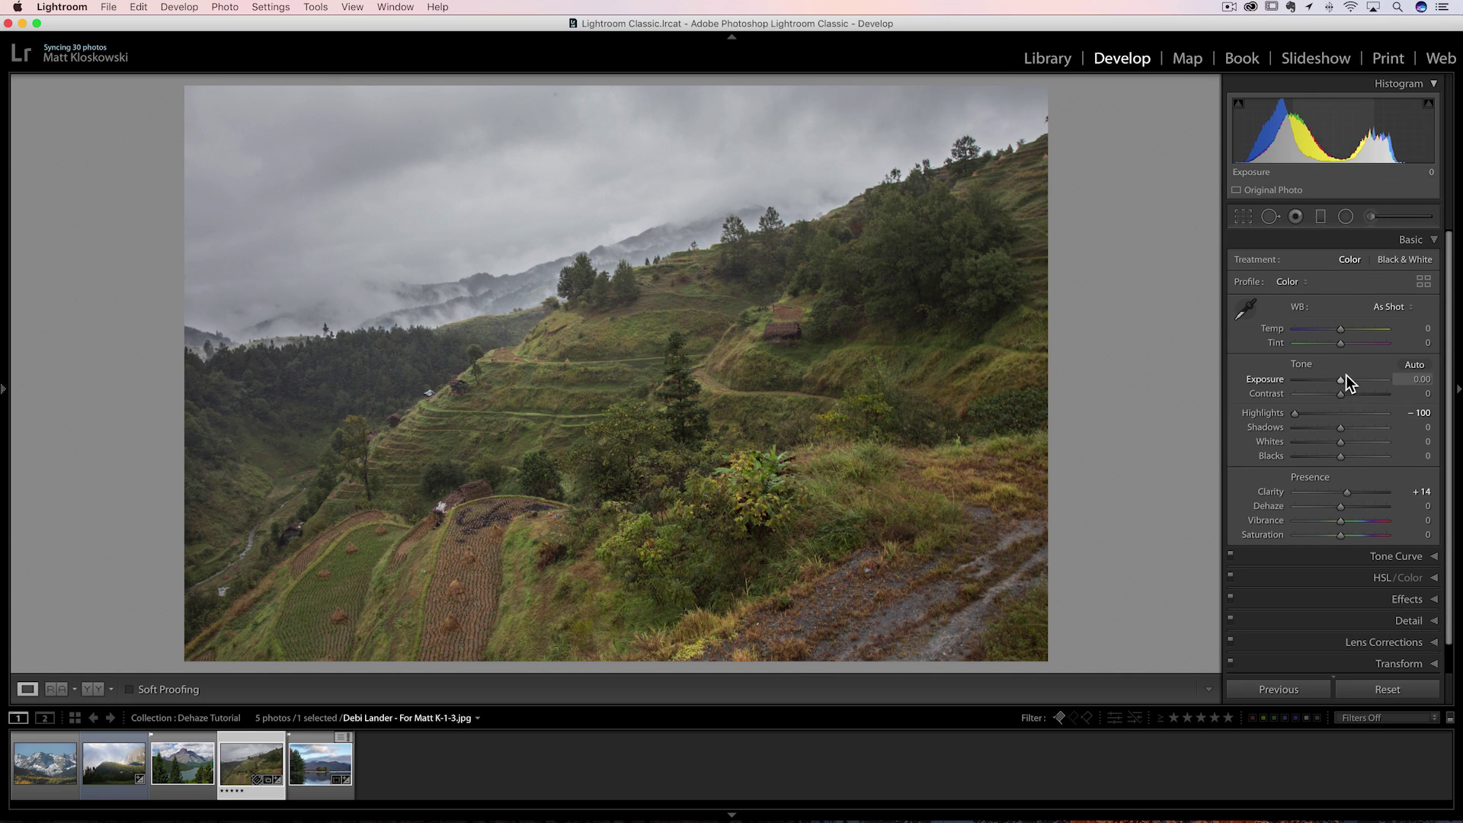
left_click_drag(1343, 378, 1345, 378)
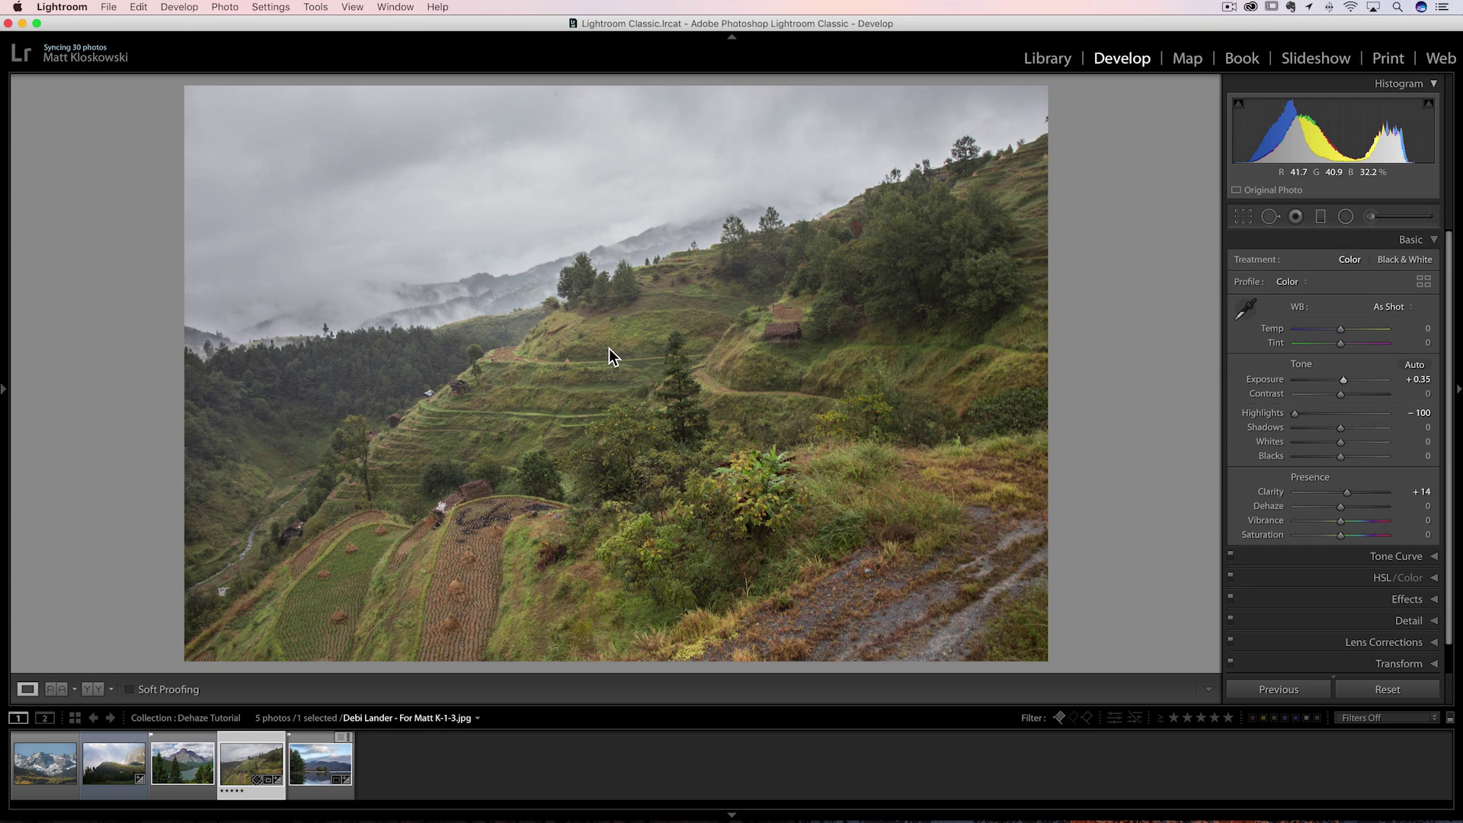
left_click(297, 762)
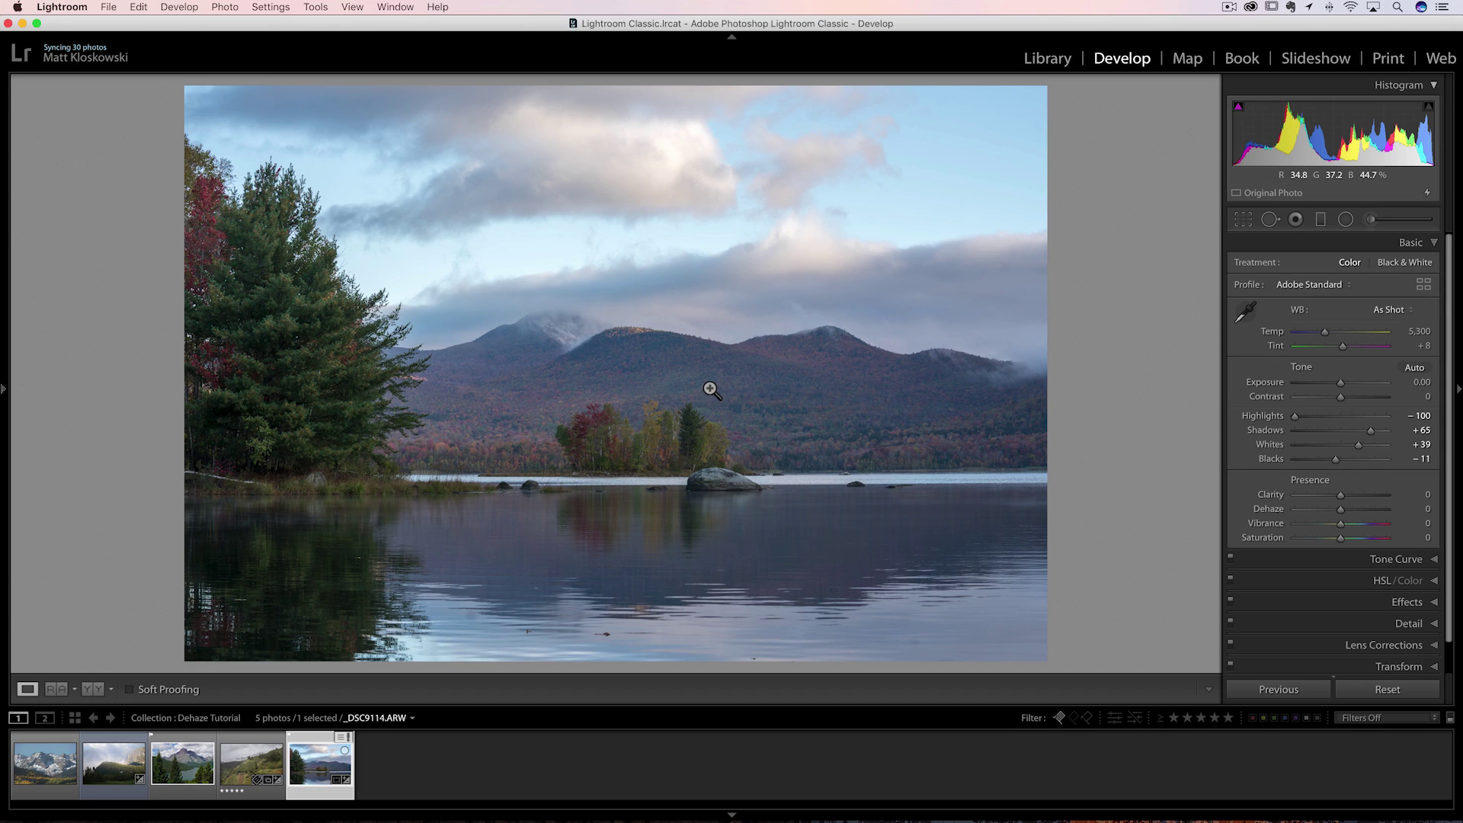
- Reset the lake photo and straighten it about 0.55° with the crop tool
left_click(1376, 685)
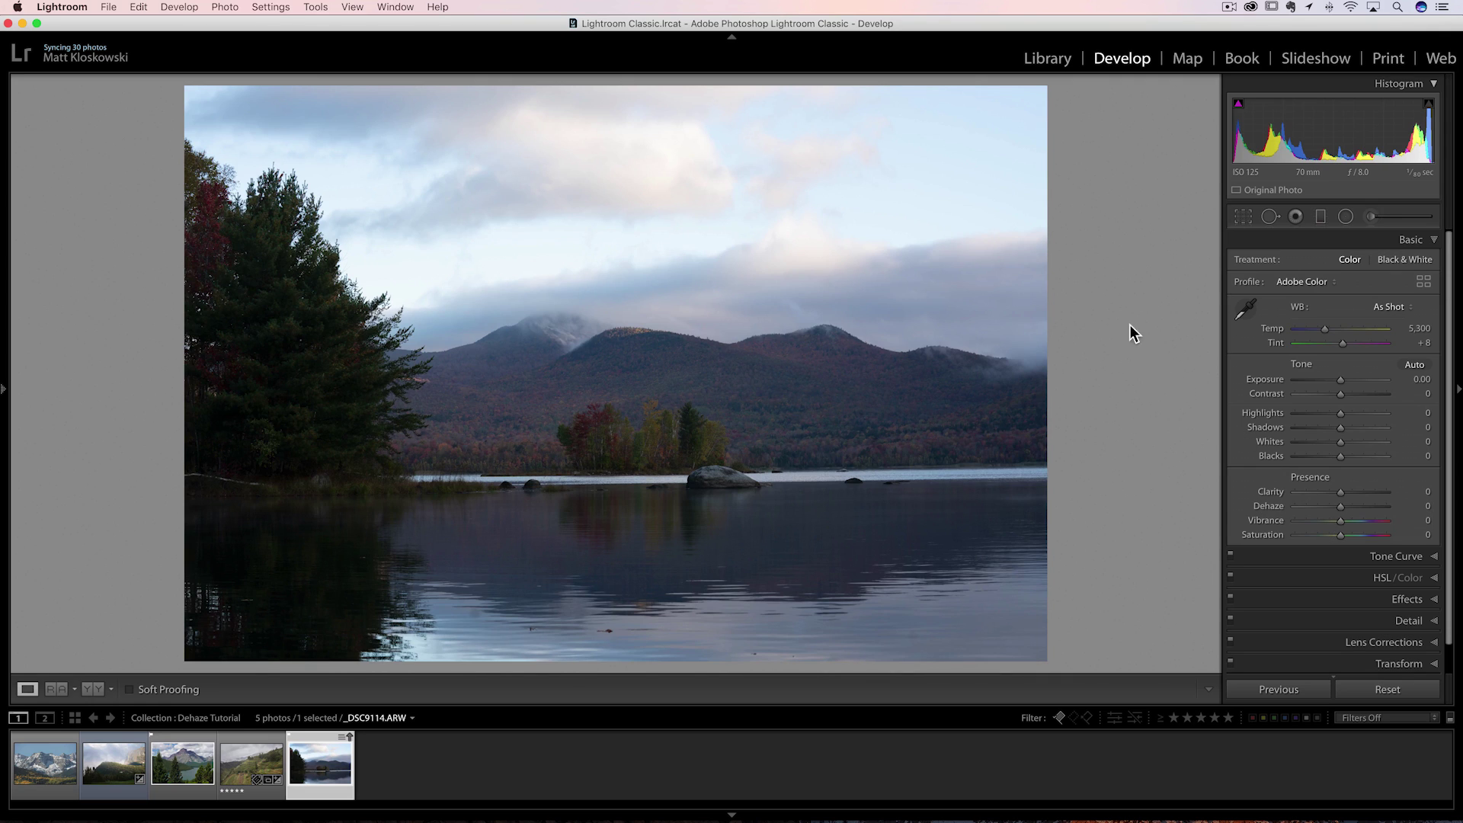
key("r")
left_click_drag(1126, 321, 1109, 303)
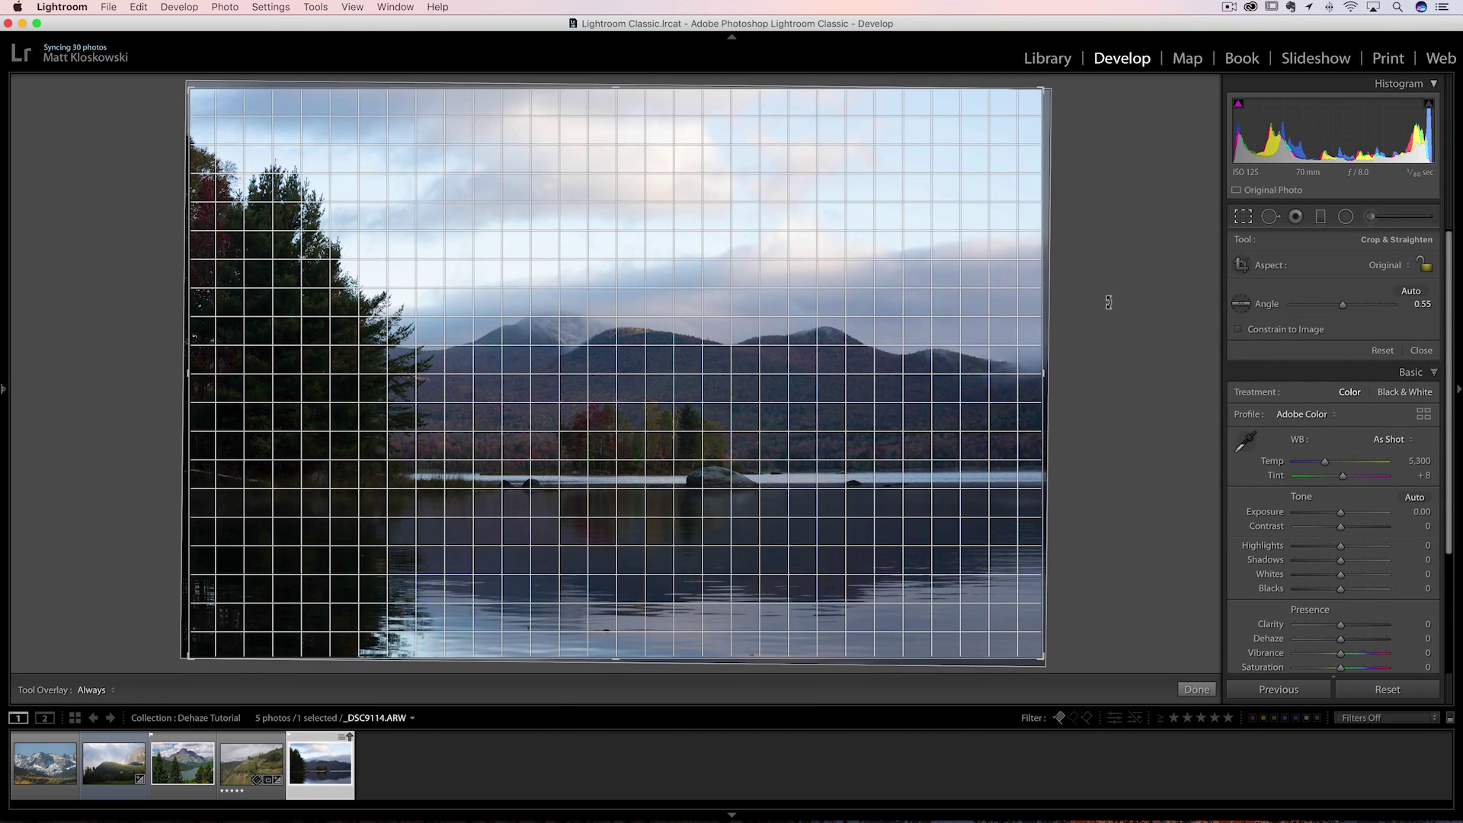
key("r")
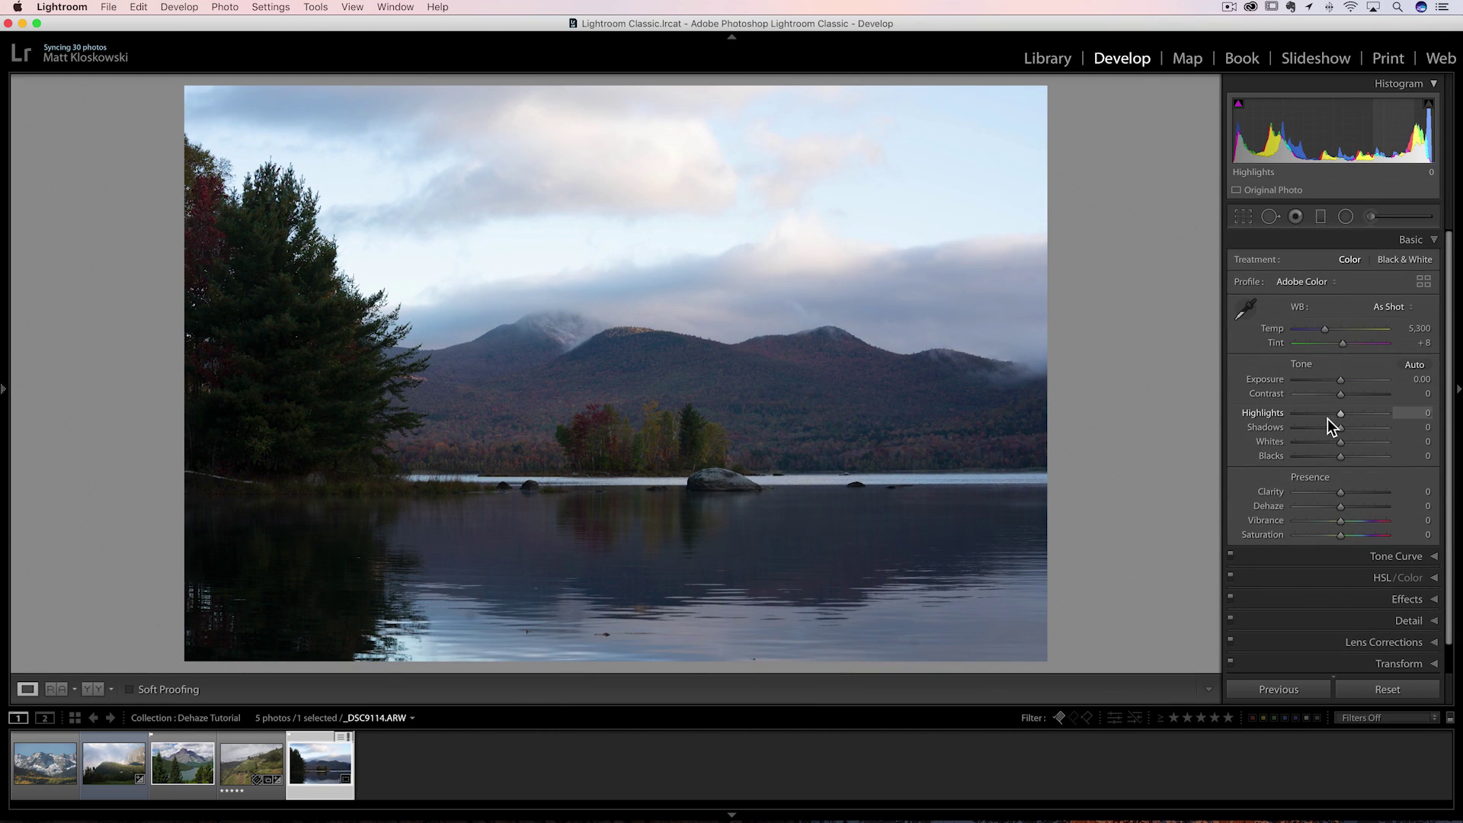
- Set Highlights -86, Shadows +53, Temp 5,542 and Exposure +0.25
left_click_drag(1328, 415, 1300, 415)
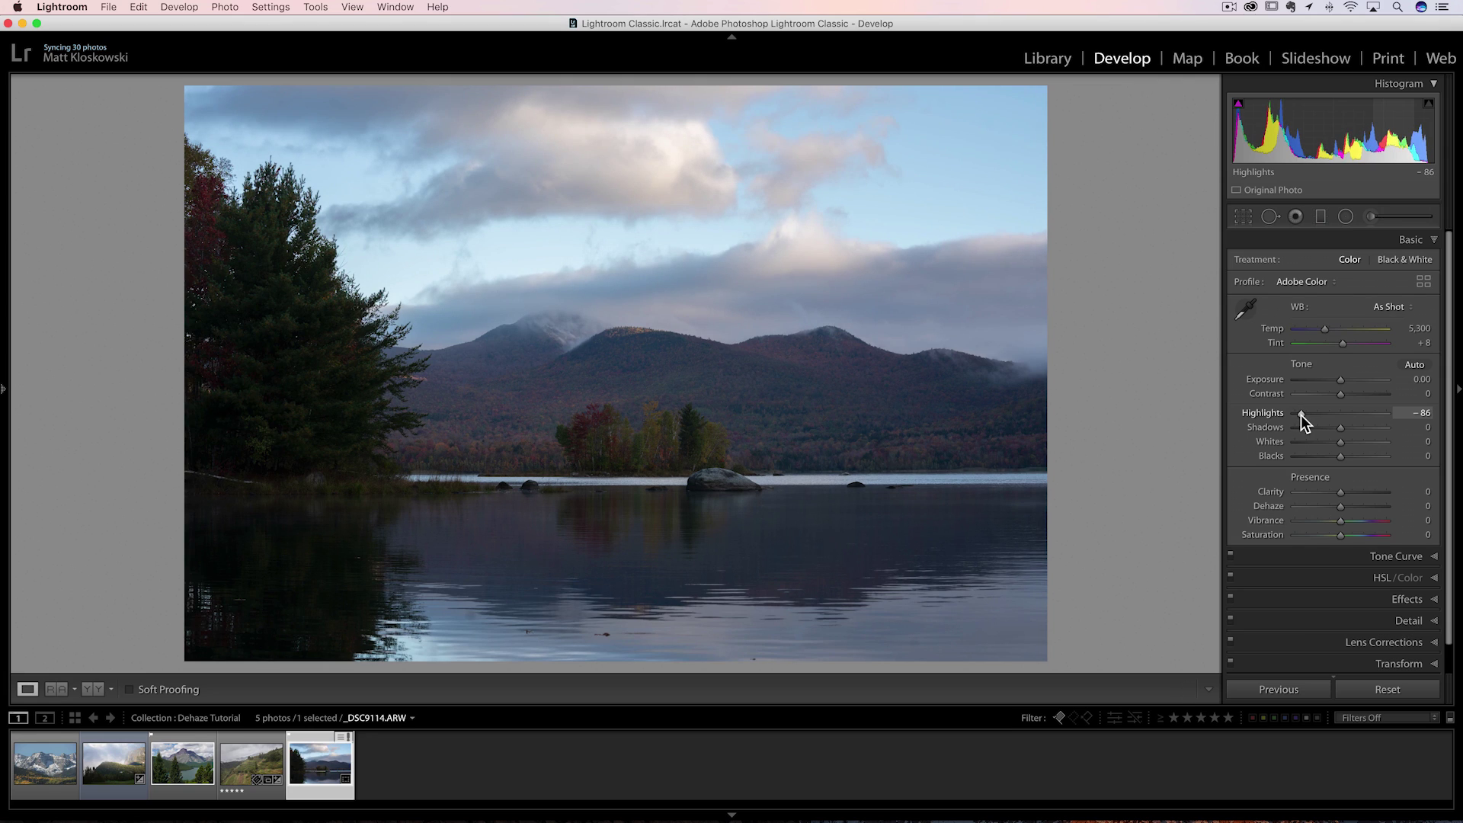
left_click_drag(1328, 328, 1330, 328)
left_click_drag(1345, 376, 1363, 426)
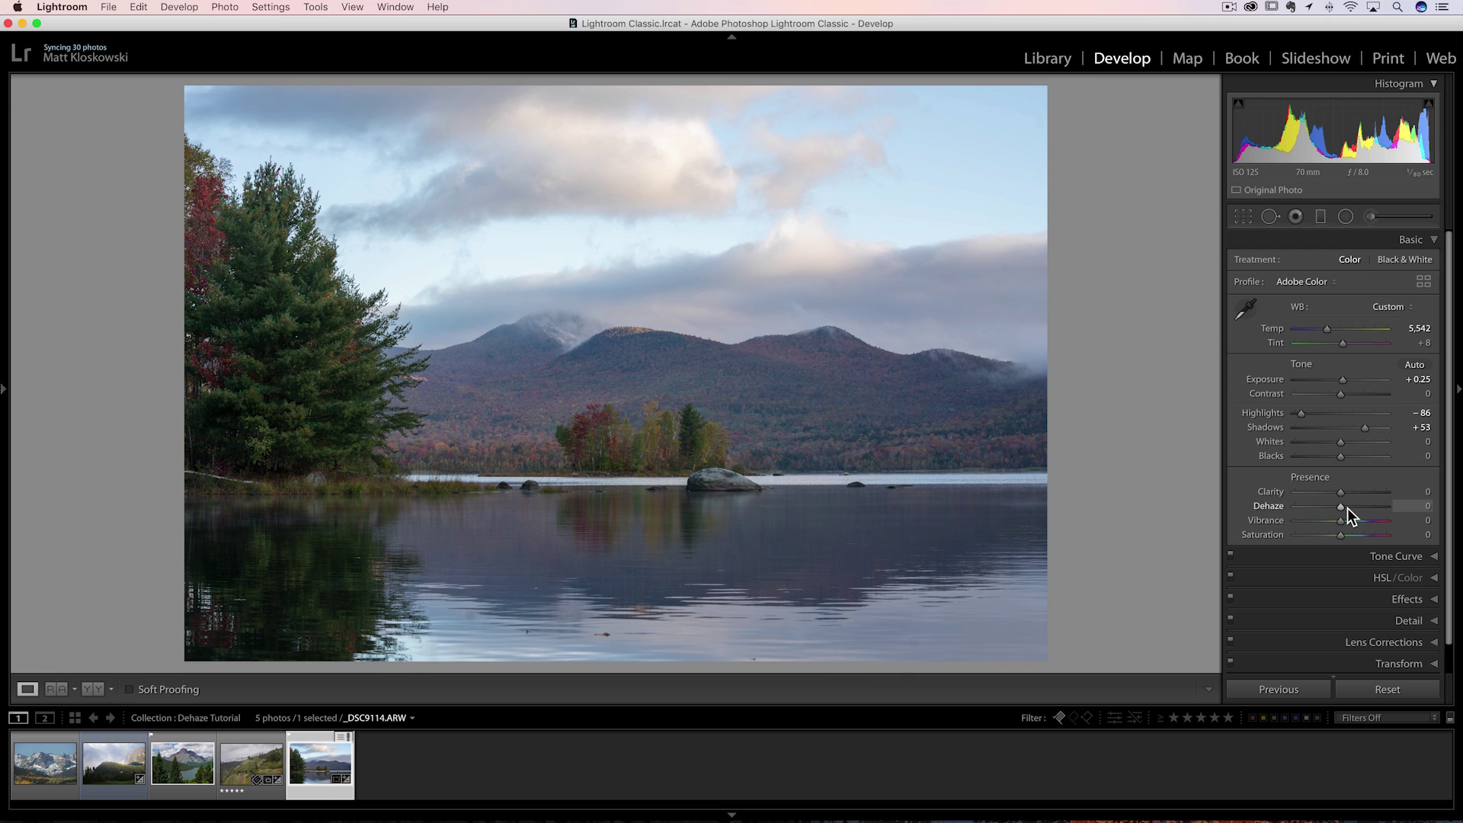
- Raise the lake photo's Dehaze to +34 to deepen the clouds
left_click_drag(1347, 506, 1356, 506)
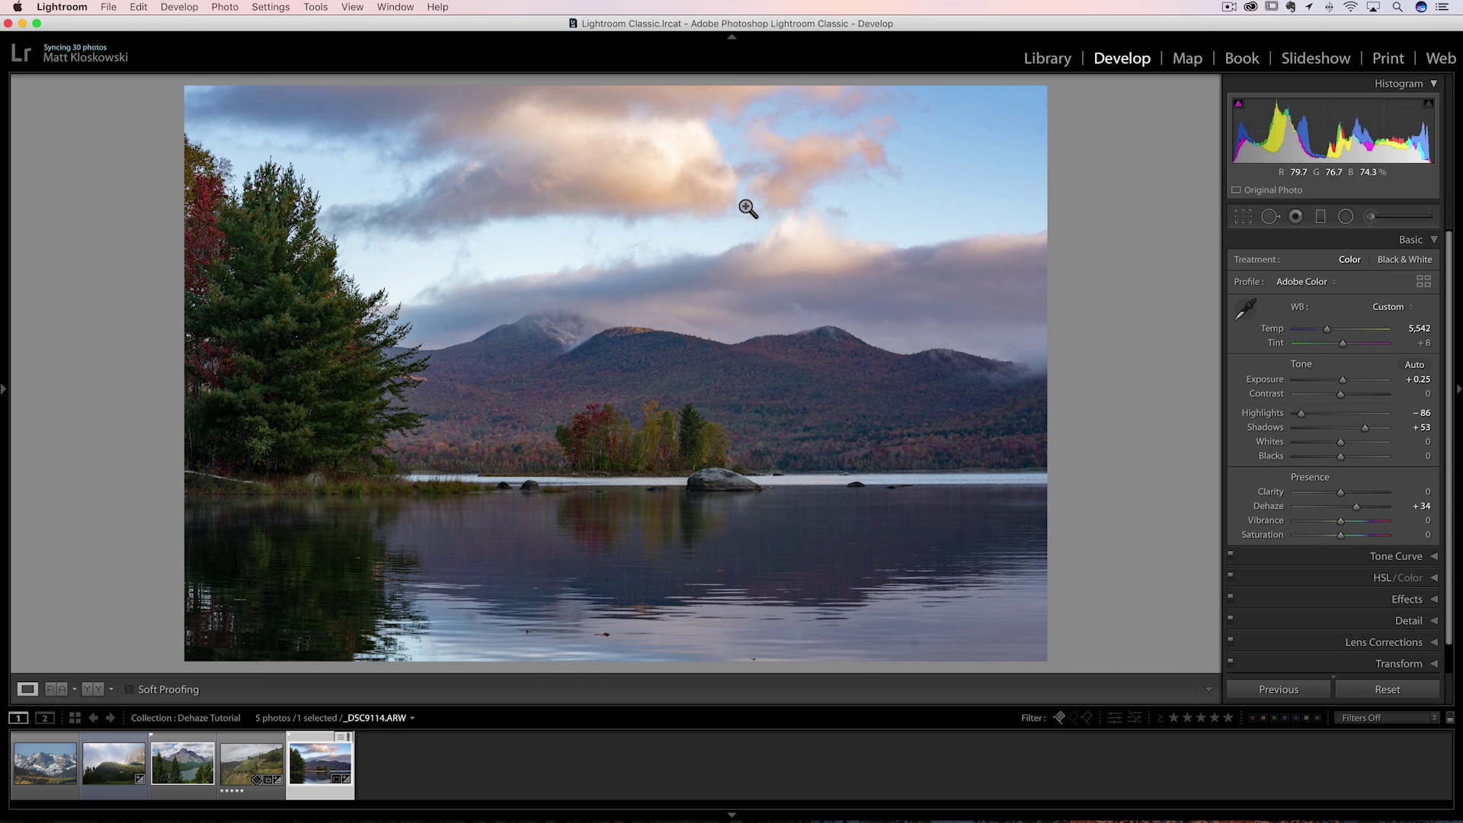
- Reset the global Dehaze to 0 and set up an Adjustment Brush with Dehaze 32
double_click(1272, 506)
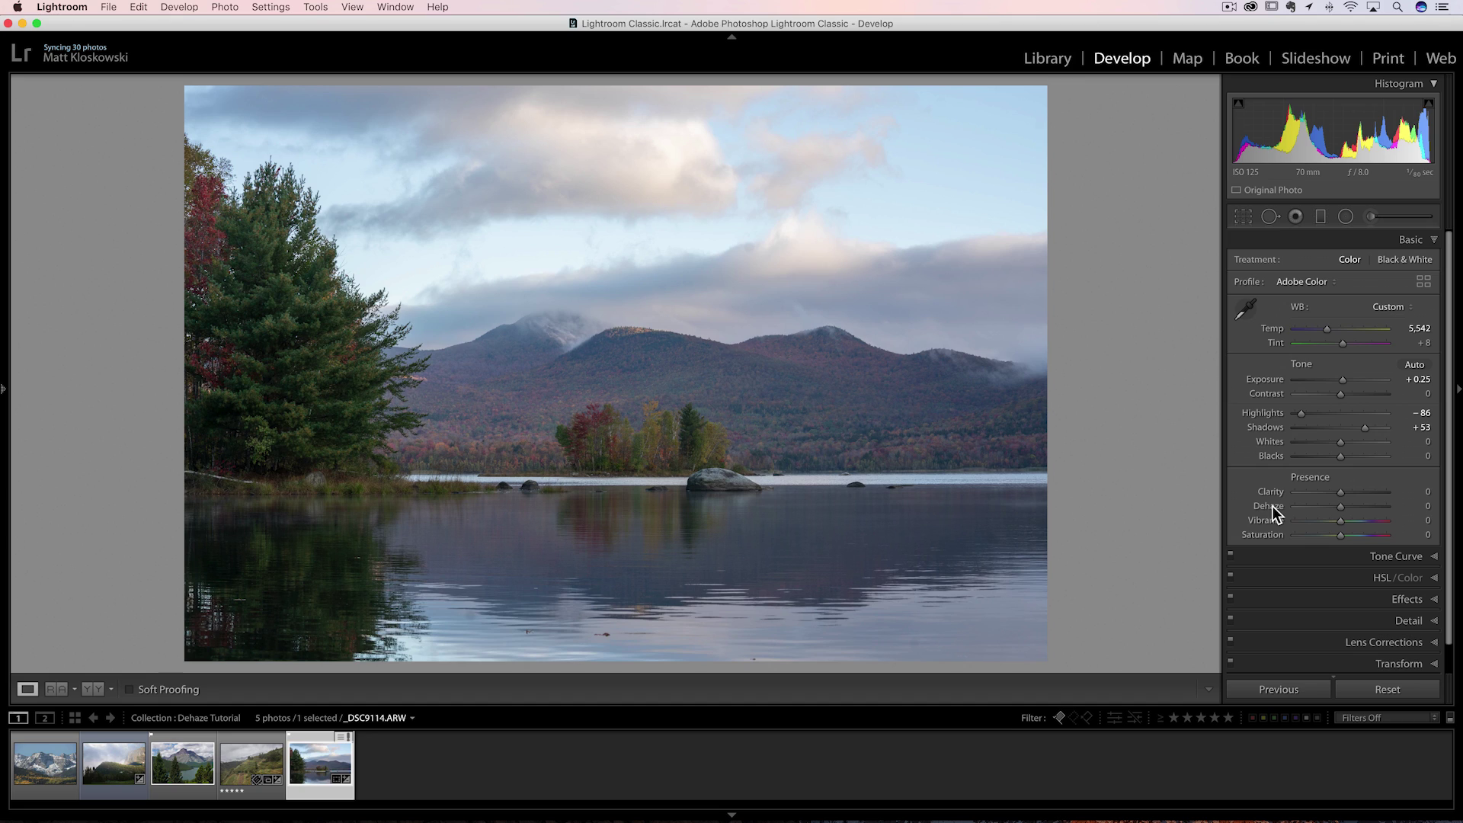
left_click(1372, 214)
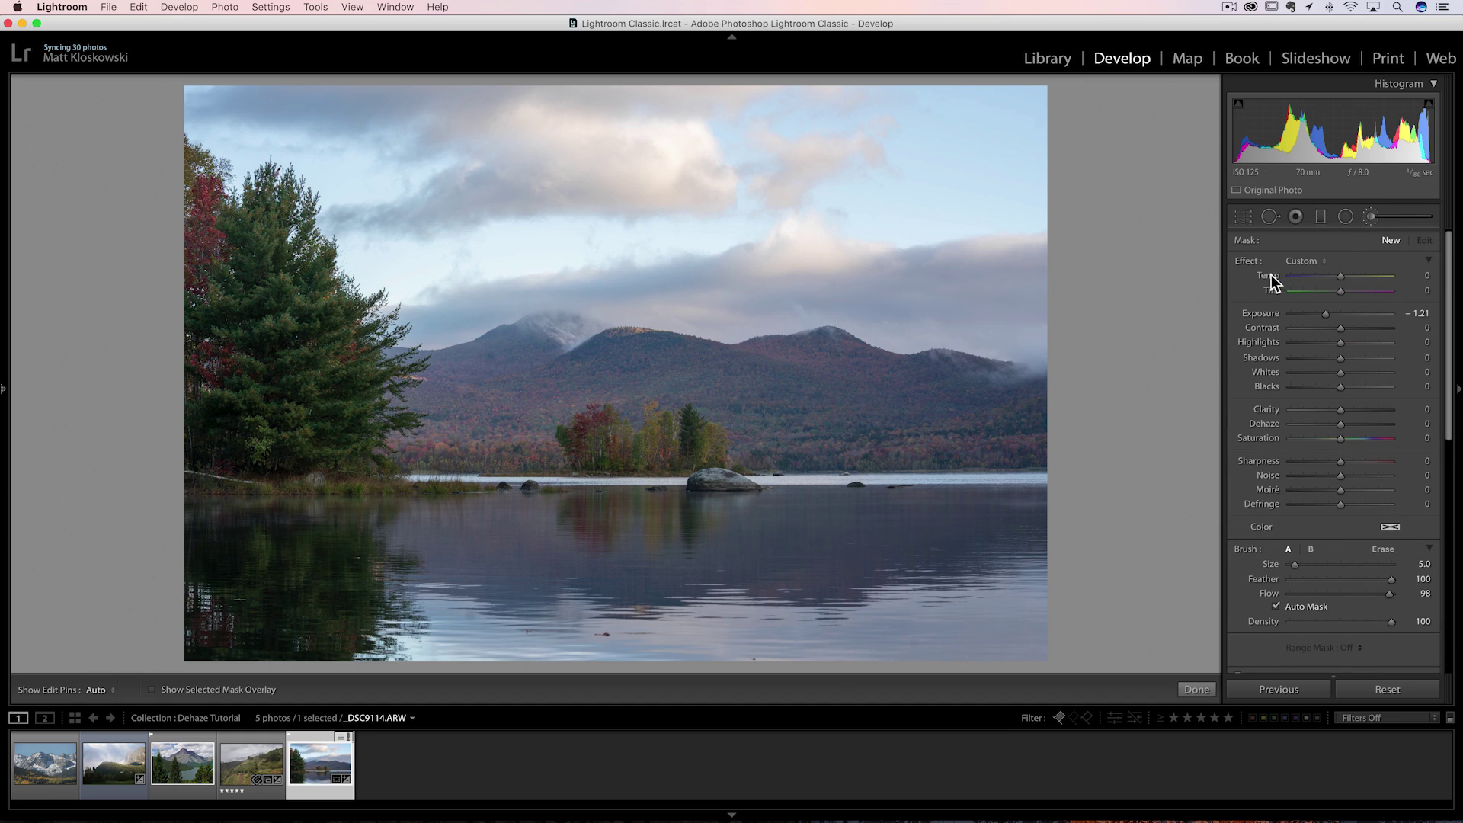
double_click(1245, 261)
left_click_drag(1341, 424, 1357, 425)
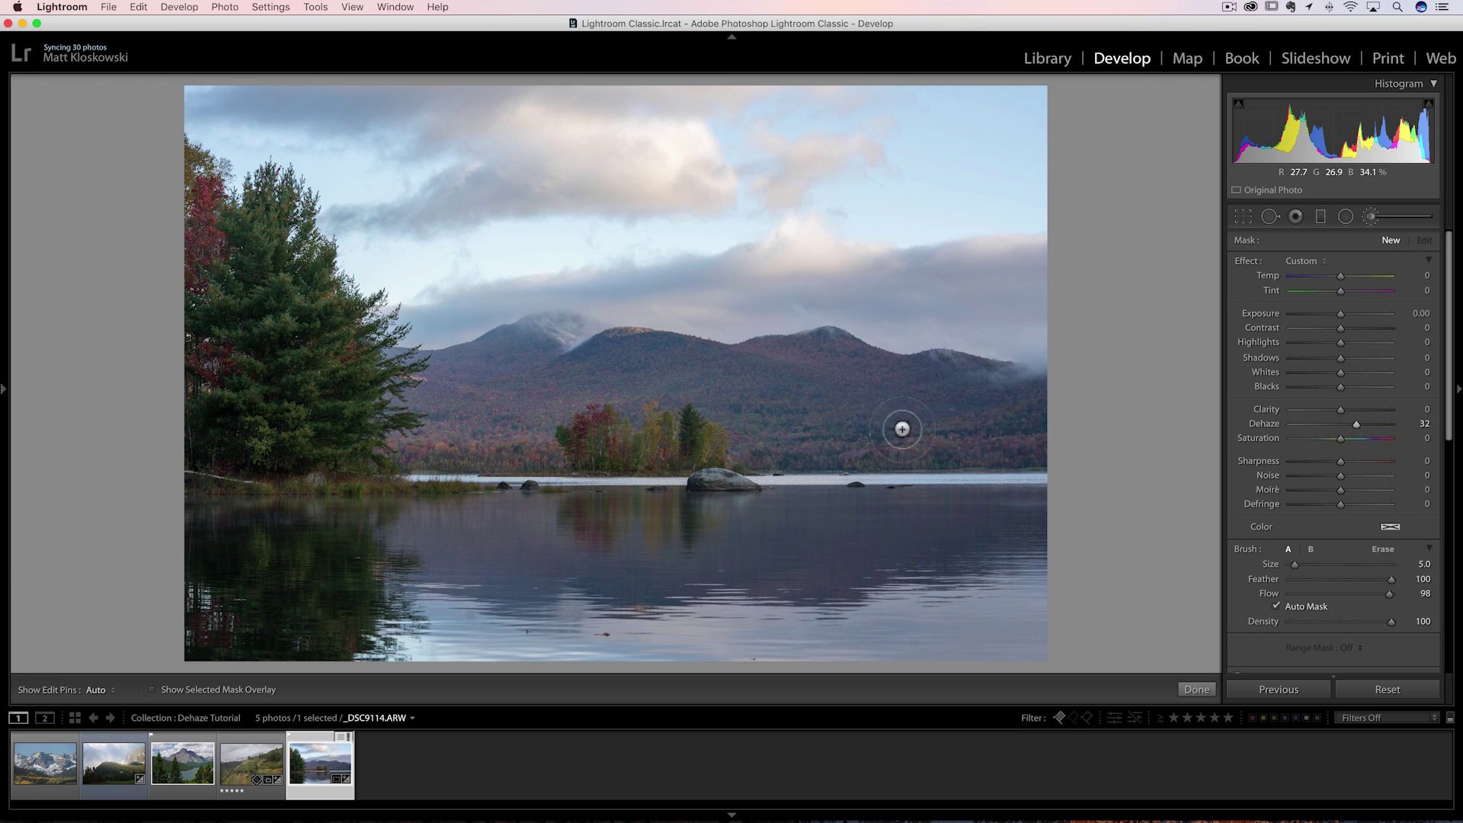
- Paint the brush dehaze over the mountain slopes, then clear the painted adjustment
key("h")
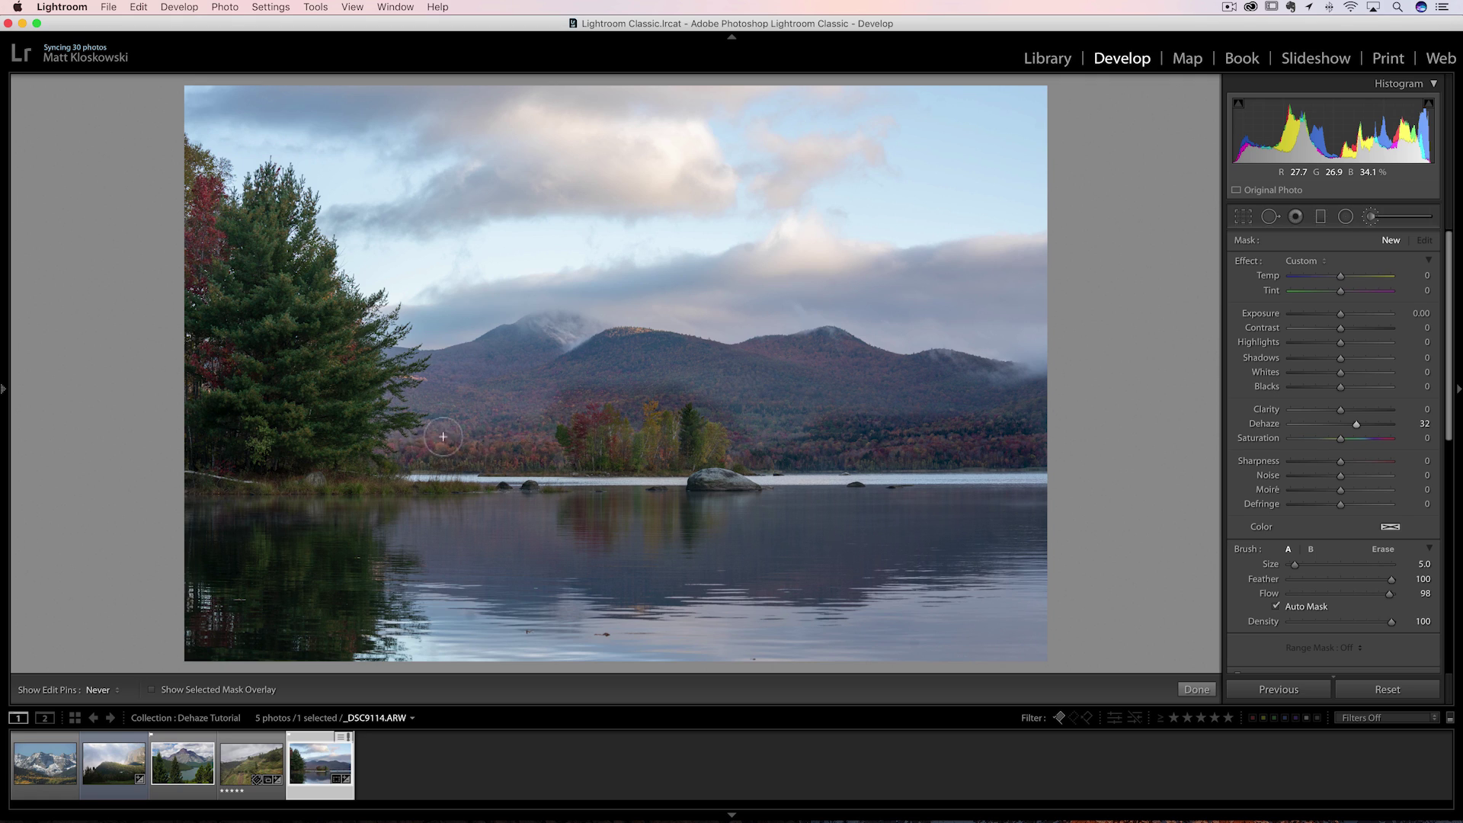
mouse_move(521, 398)
left_mouse_down()
mouse_move(631, 376)
mouse_move(575, 343)
mouse_move(466, 358)
mouse_move(588, 334)
mouse_move(732, 342)
mouse_move(721, 350)
mouse_move(752, 383)
mouse_move(709, 388)
mouse_move(823, 404)
mouse_move(790, 417)
mouse_move(849, 435)
mouse_move(907, 413)
mouse_move(826, 353)
mouse_move(1072, 400)
mouse_move(929, 423)
mouse_move(1116, 437)
mouse_move(862, 422)
mouse_move(730, 353)
mouse_move(786, 352)
left_mouse_up()
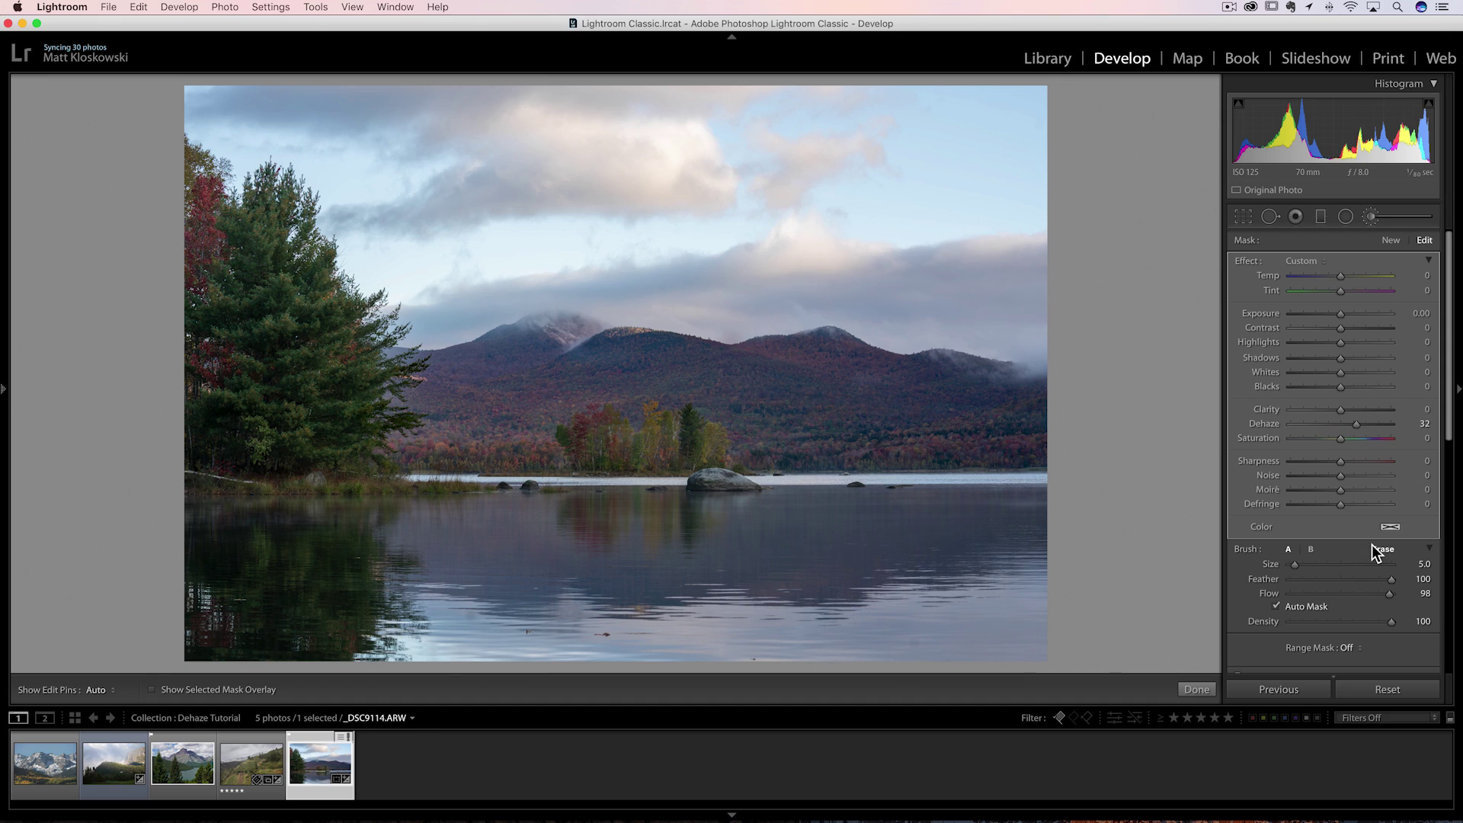
scroll(1371, 544, "down", 3)
left_click(1382, 589)
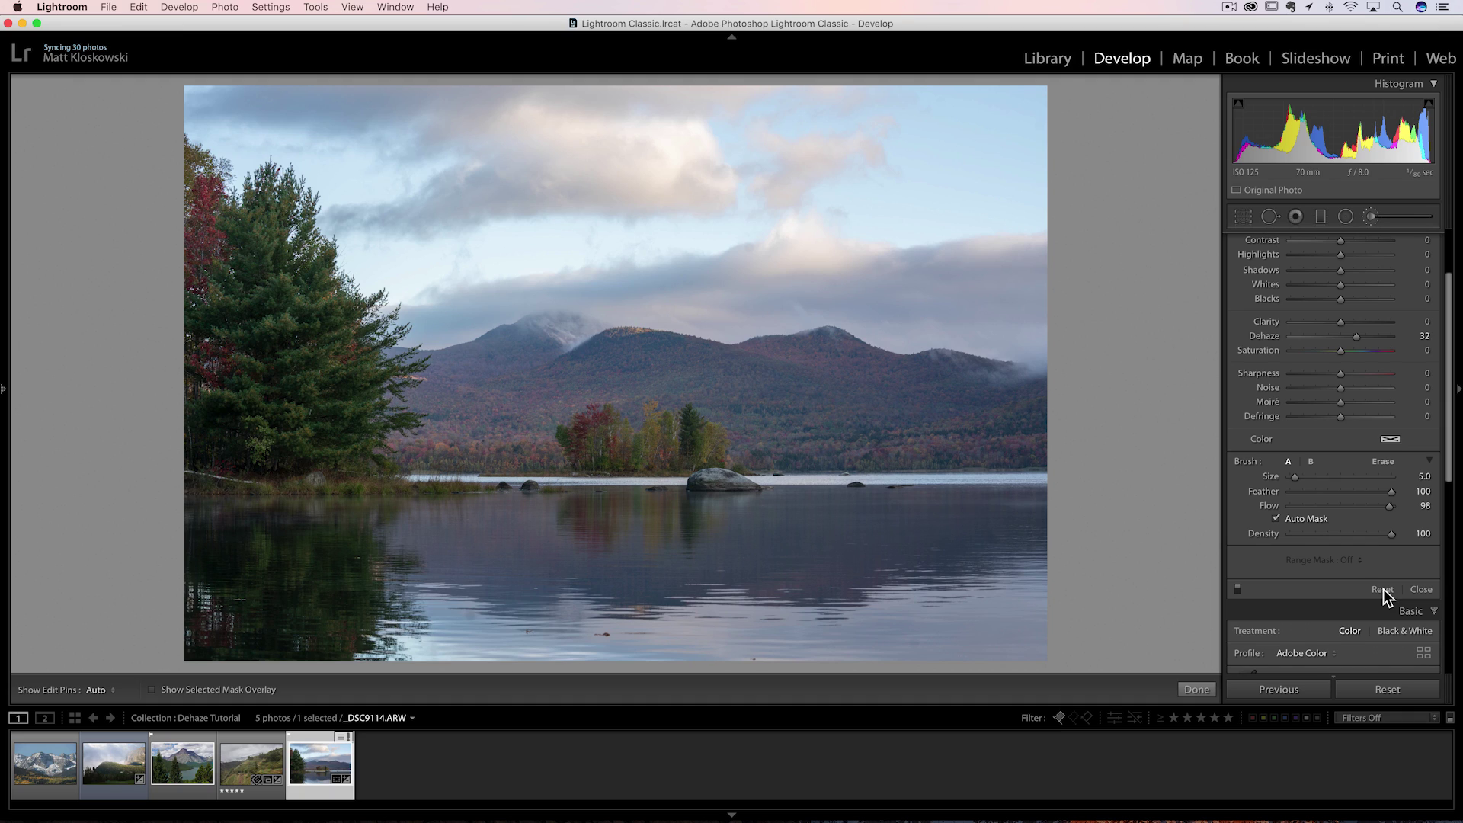
- Close the Adjustment Brush and open Glacier-33.dng, the misty forest-and-cliff photo
left_click(1421, 589)
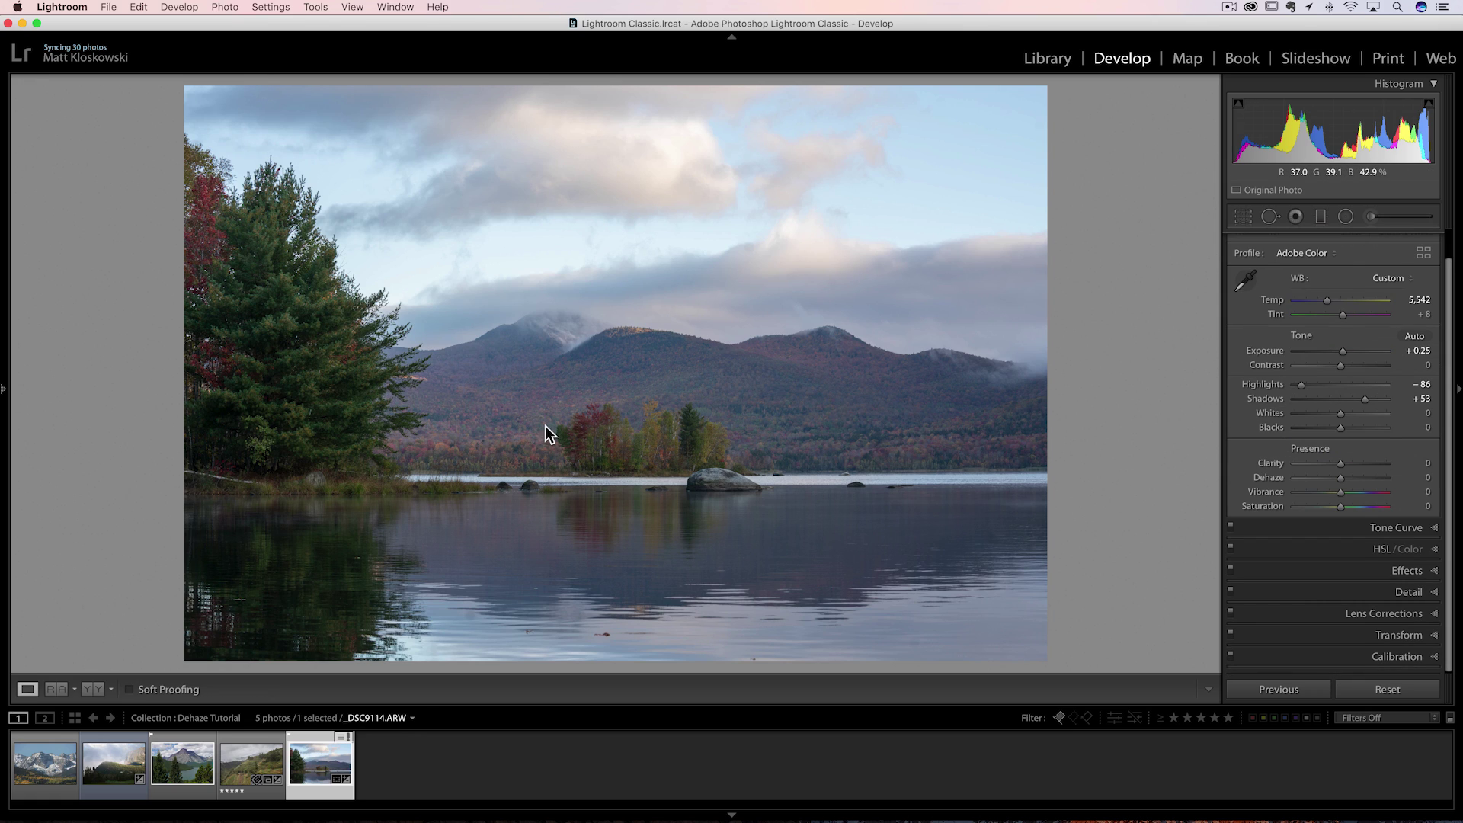
left_click(113, 769)
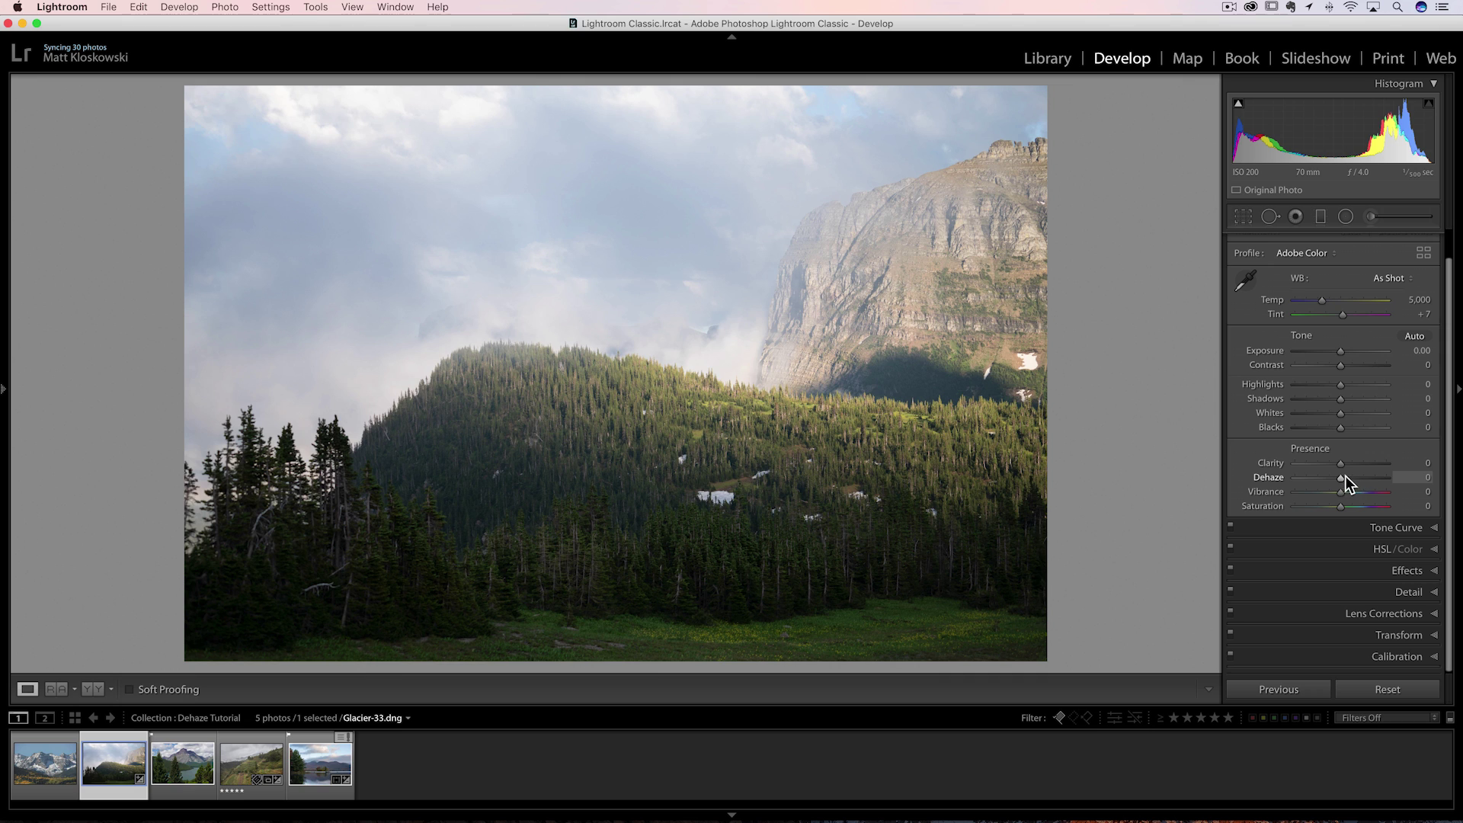
left_click_drag(1345, 475, 1375, 478)
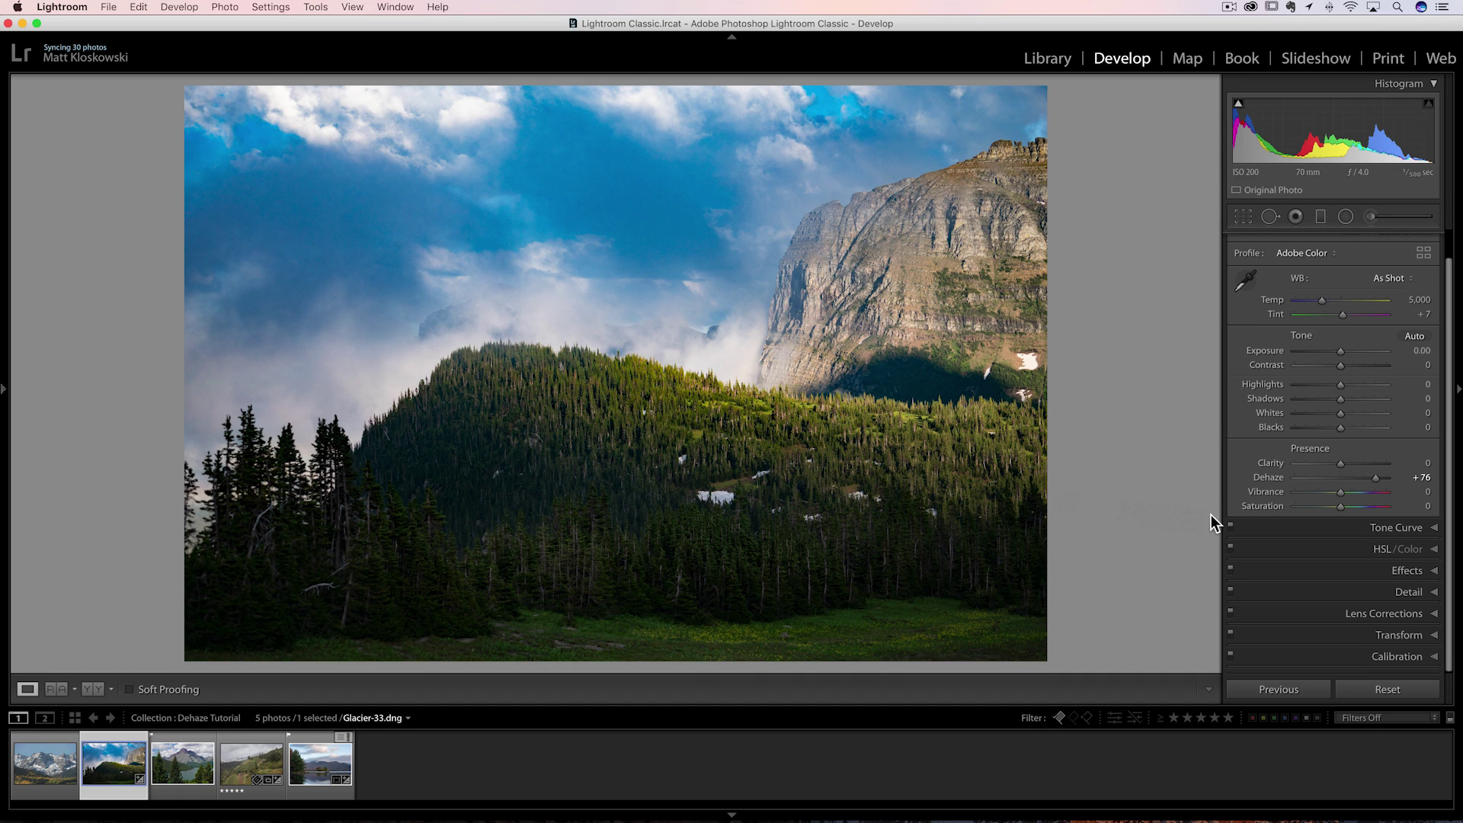
double_click(1271, 476)
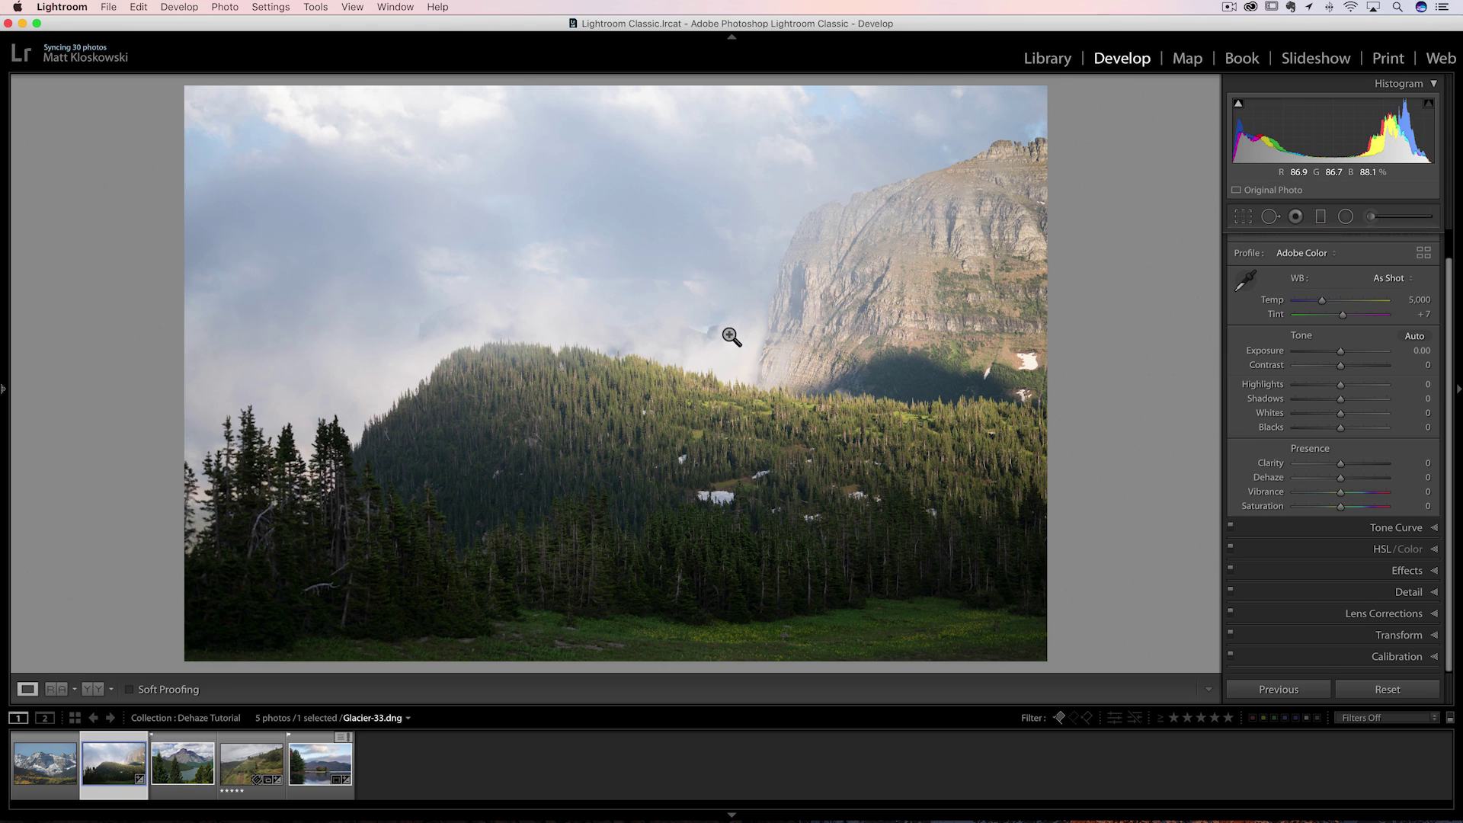
- Set Shadows to +39, then after trying and resetting Dehaze, settle on +12
mouse_move(1354, 400)
left_mouse_down()
mouse_move(1372, 400)
mouse_move(1356, 397)
left_mouse_up()
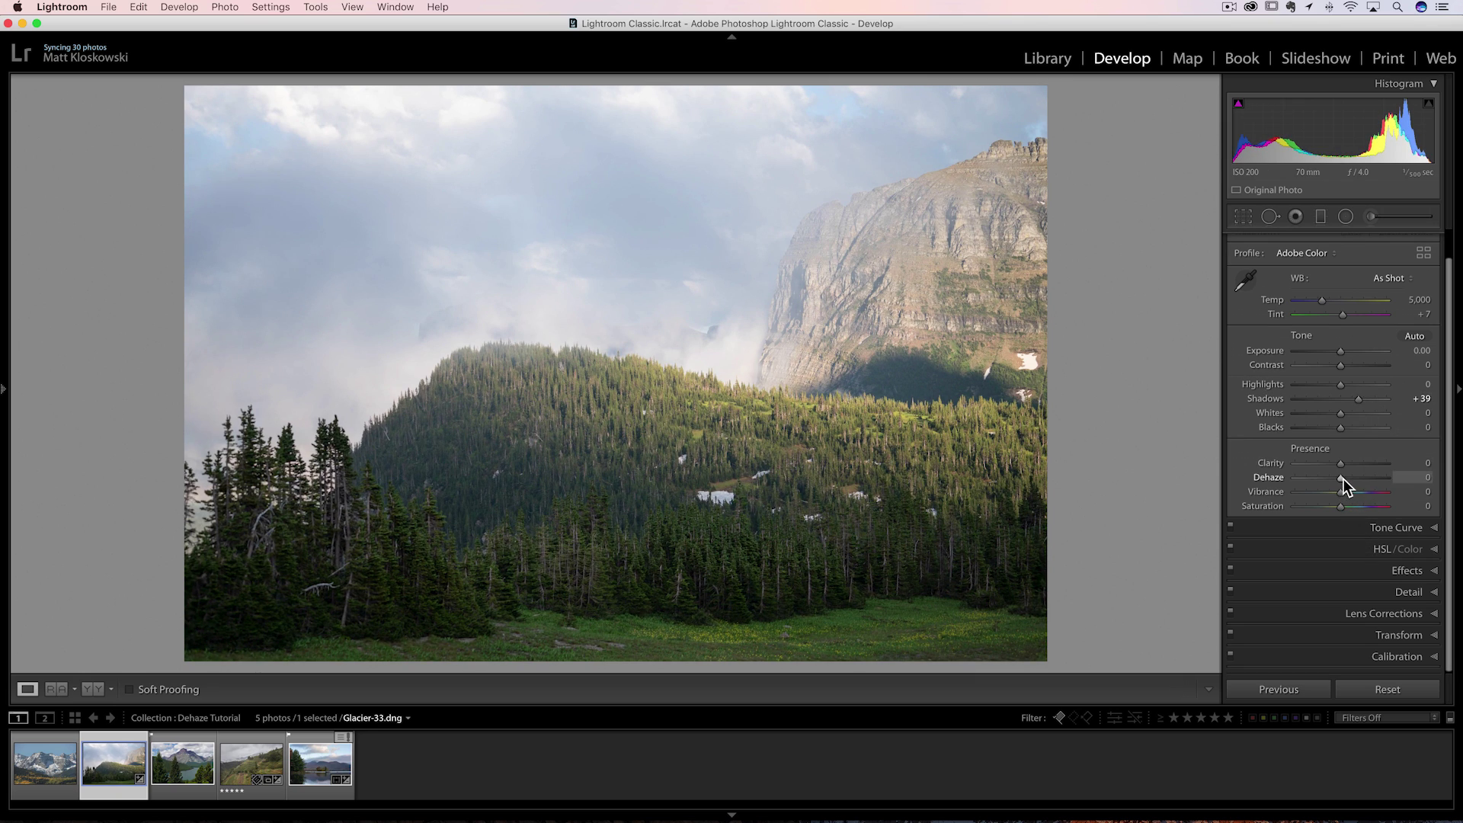
left_click_drag(1342, 477, 1376, 477)
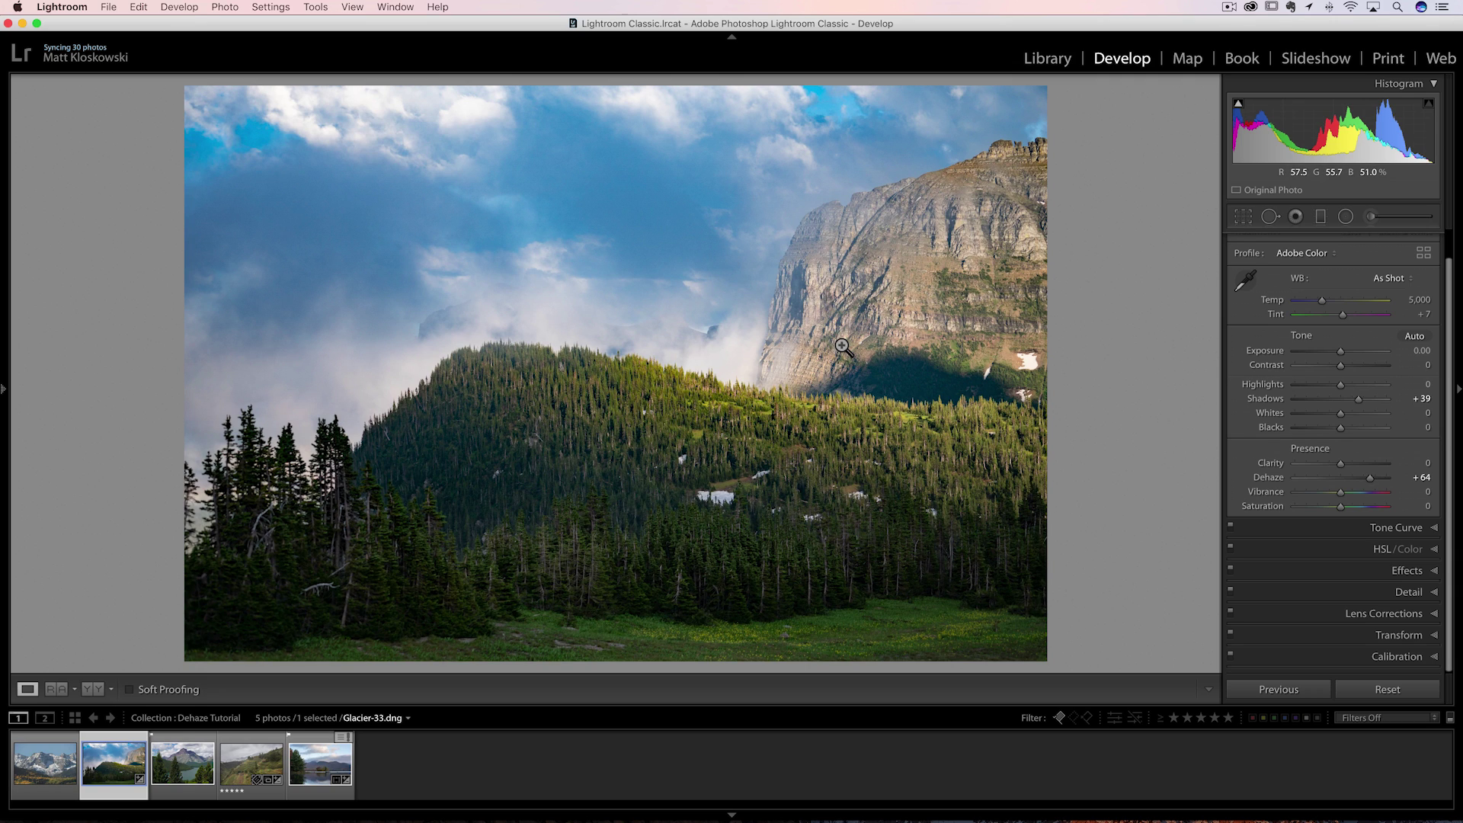
double_click(1253, 475)
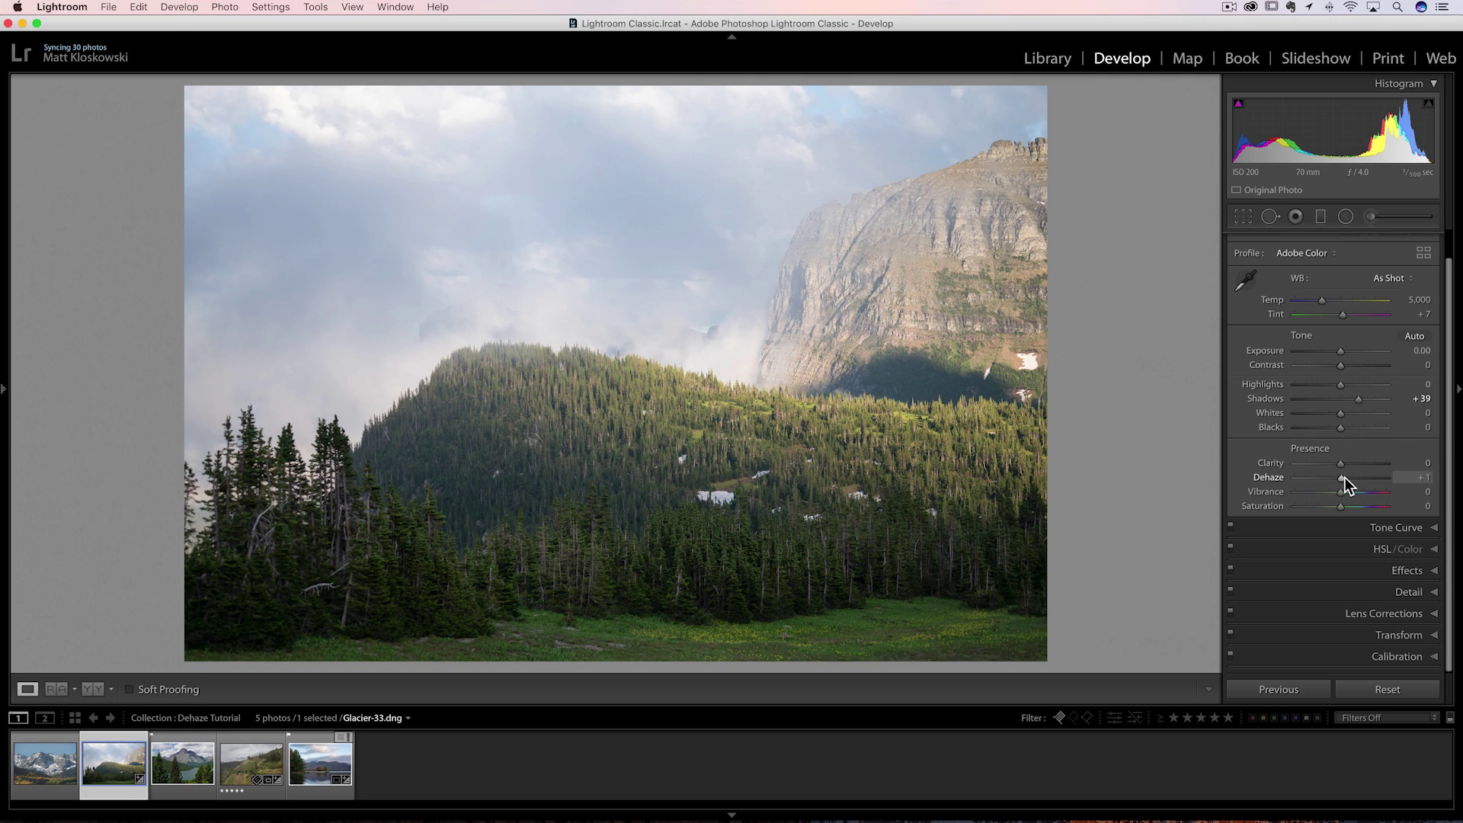
left_click_drag(1344, 477, 1350, 477)
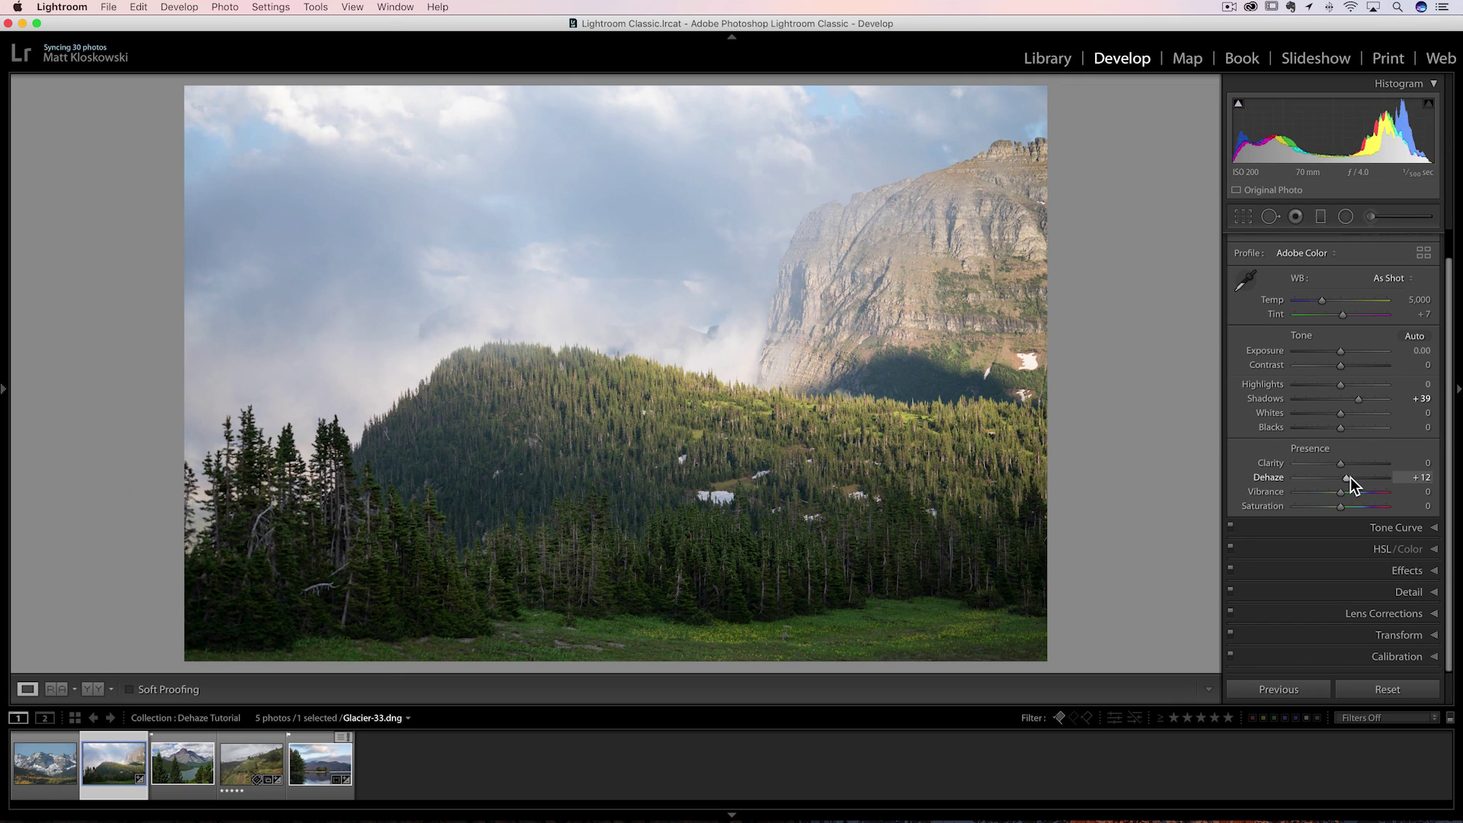
- Set up an Adjustment Brush with Auto Mask off and Dehaze 19
left_click(1380, 216)
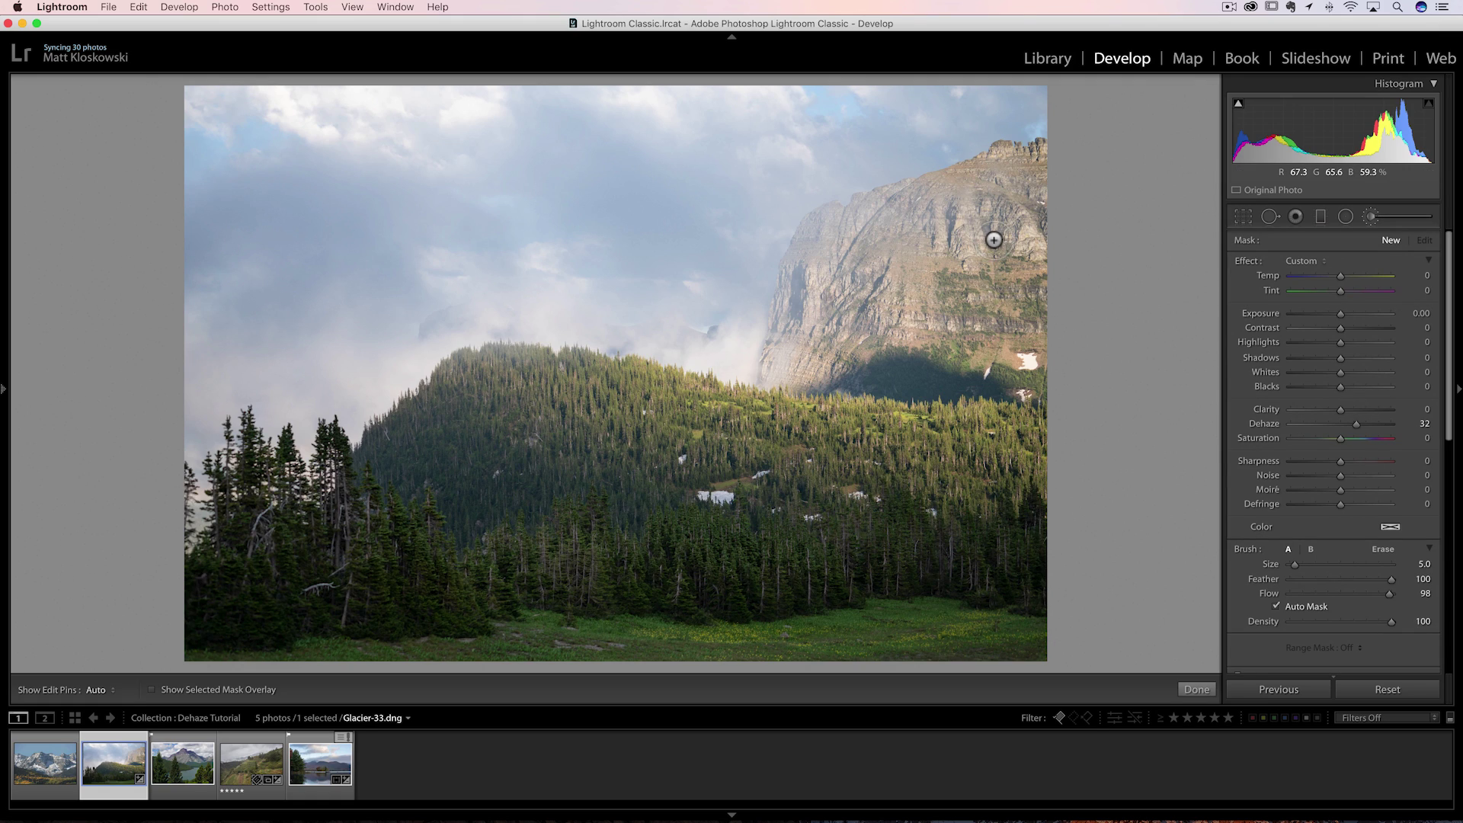
left_click(1286, 605)
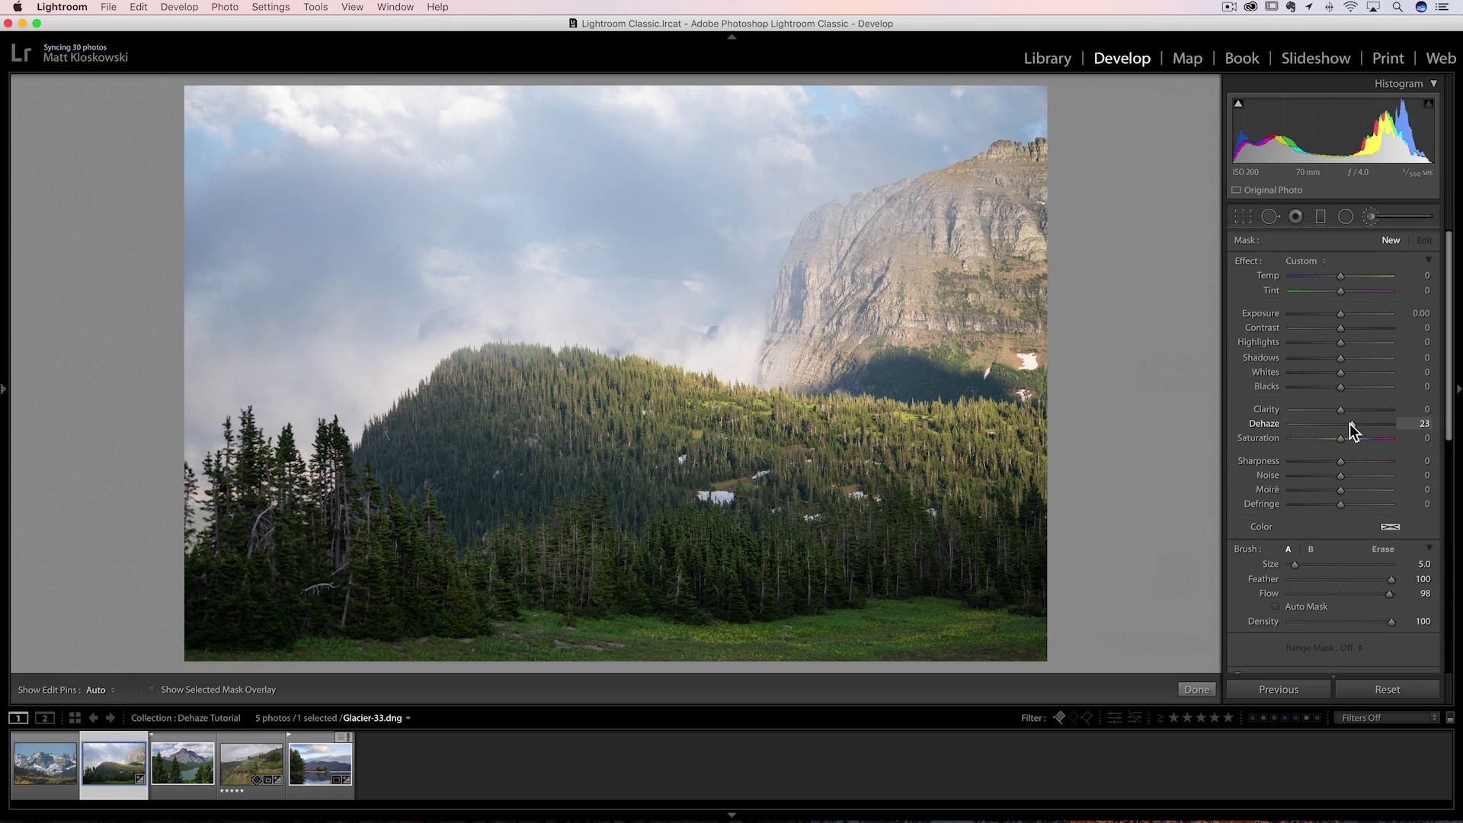
left_click_drag(1350, 424, 1347, 424)
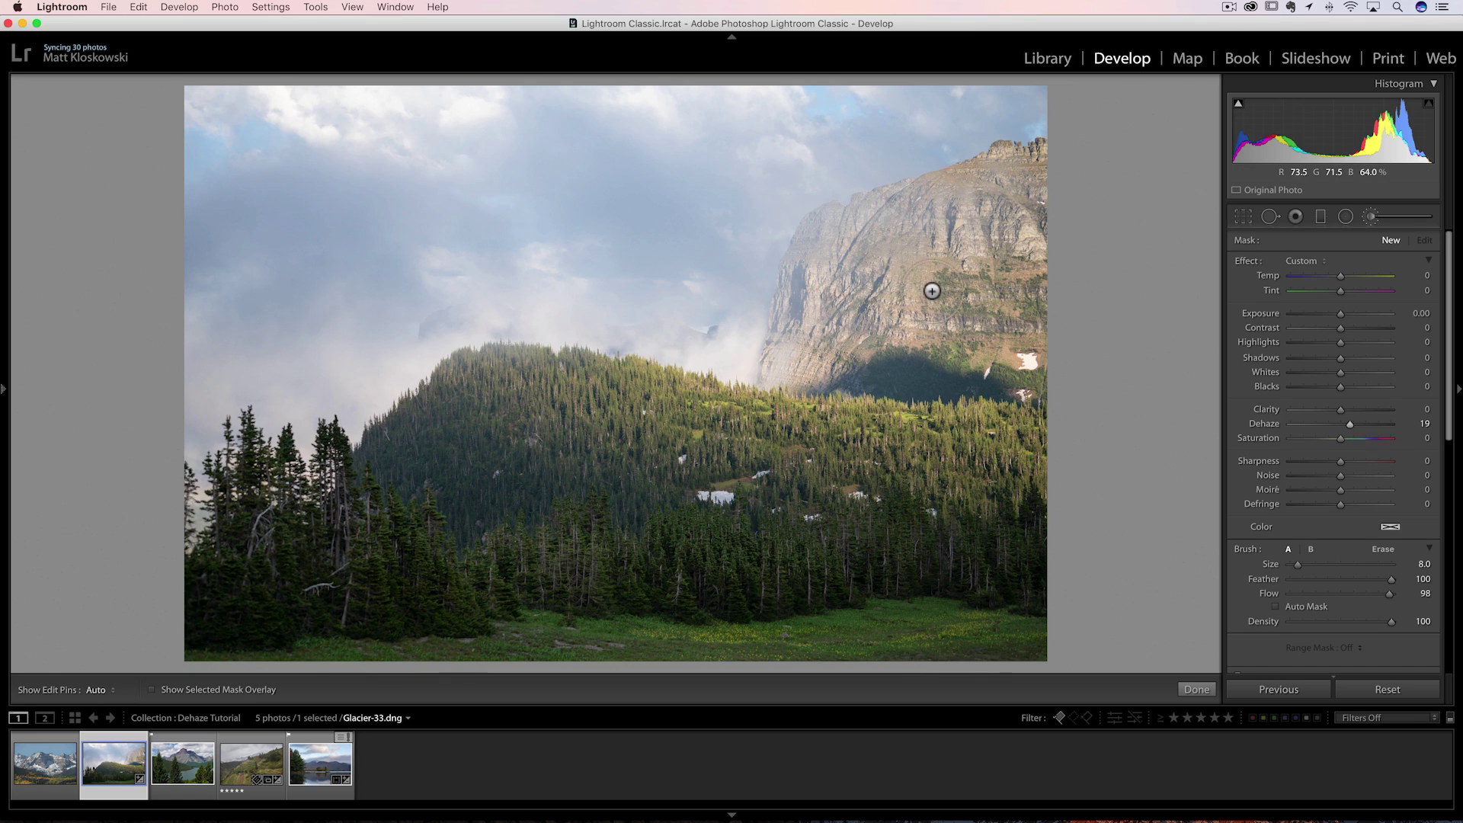
- Paint the Dehaze 19 brush over the cliff face, then open the snowy mountain photo
key("h")
scroll(823, 243, "up", 4)
mouse_move(823, 244)
left_mouse_down()
mouse_move(997, 204)
mouse_move(1053, 145)
mouse_move(1054, 163)
mouse_move(816, 391)
mouse_move(1004, 386)
mouse_move(760, 408)
mouse_move(589, 380)
mouse_move(697, 421)
mouse_move(681, 477)
mouse_move(847, 465)
mouse_move(884, 431)
mouse_move(828, 448)
mouse_move(538, 406)
mouse_move(617, 376)
mouse_move(645, 396)
mouse_move(949, 428)
left_mouse_up()
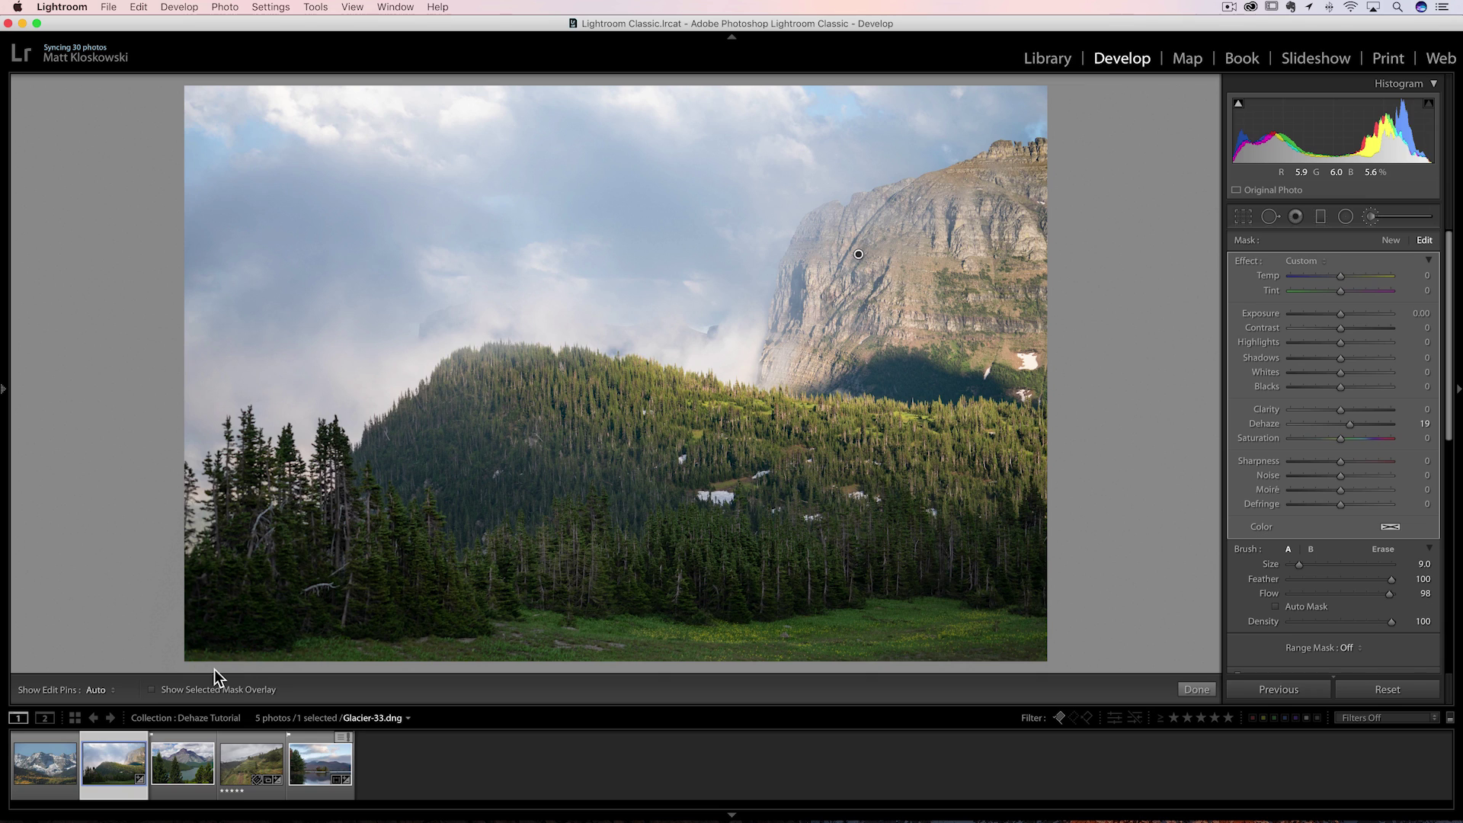
left_click(30, 770)
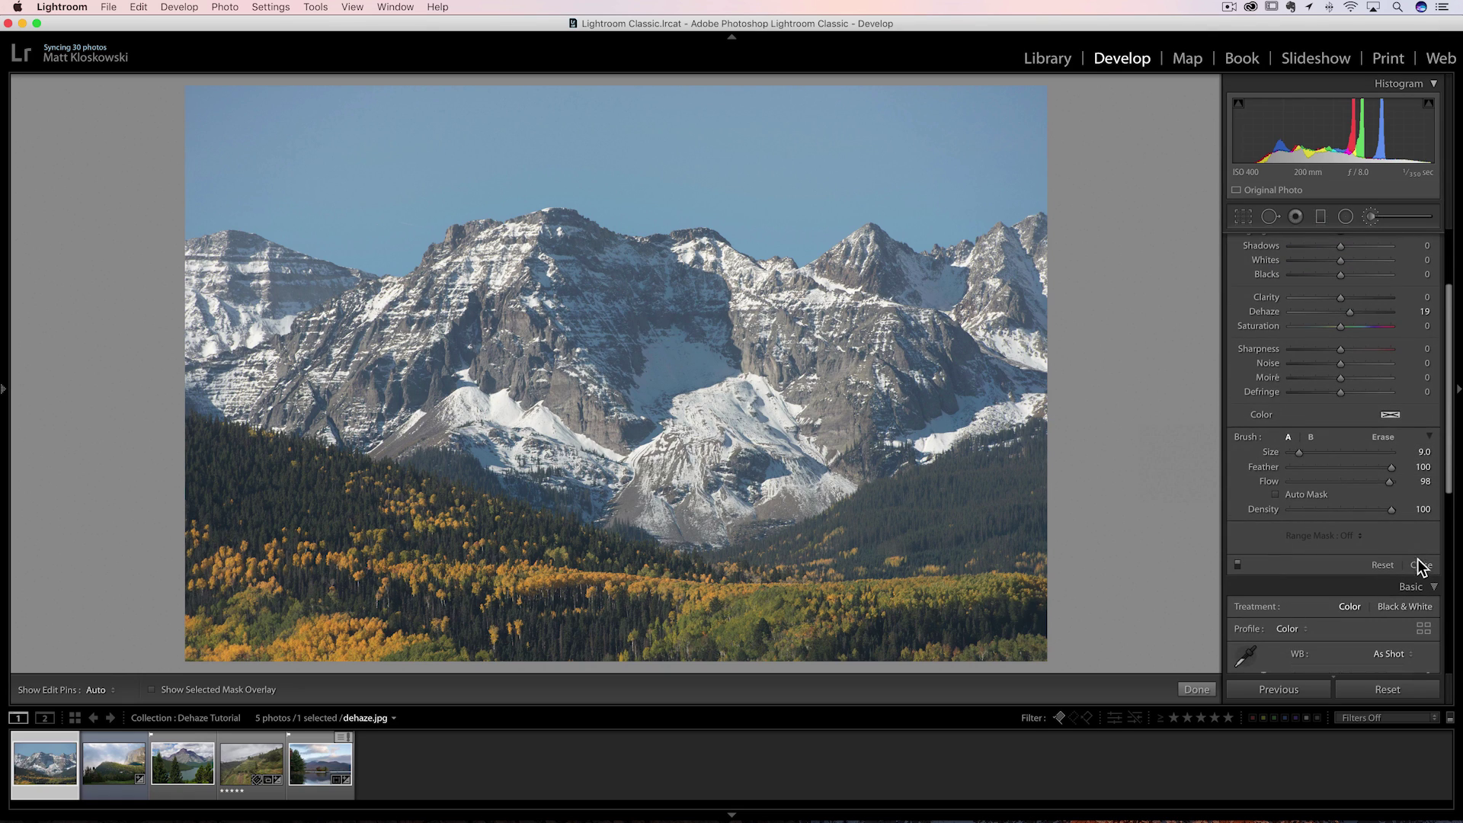
- Close the brush and set the snowy photo's global Dehaze to about +20
key("k")
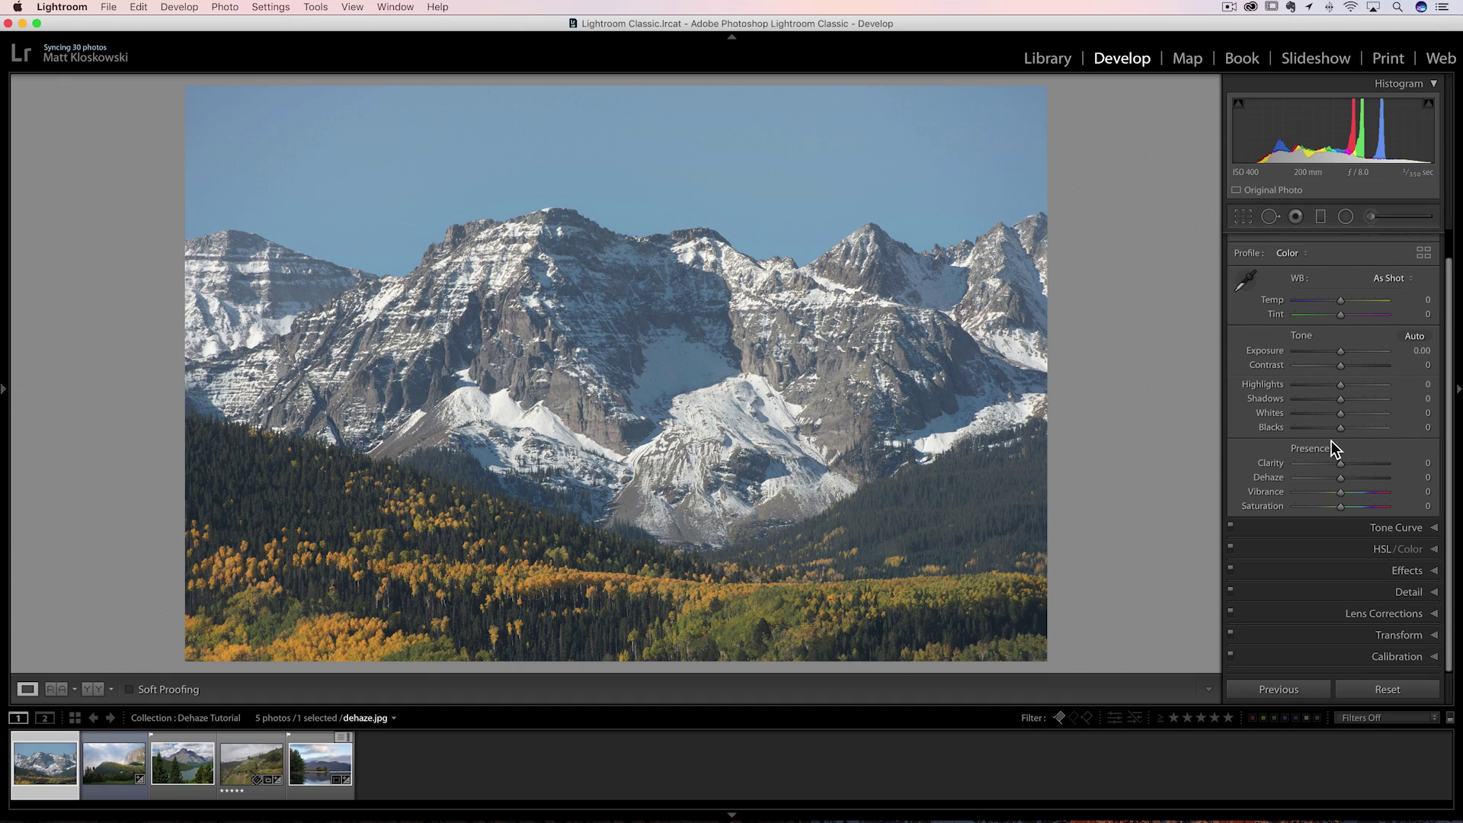
left_click_drag(1351, 477, 1351, 478)
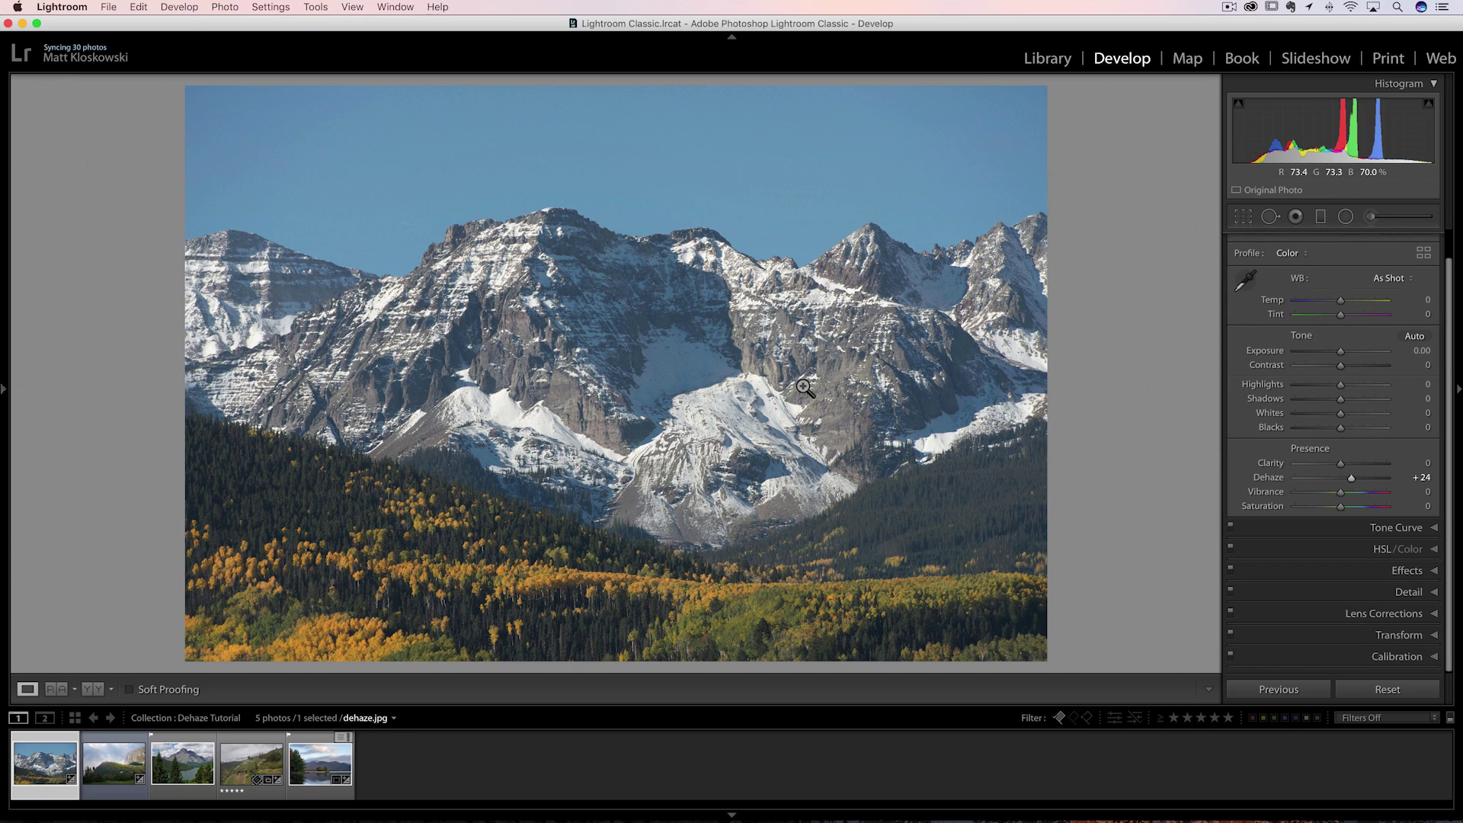
left_click_drag(1354, 477, 1352, 477)
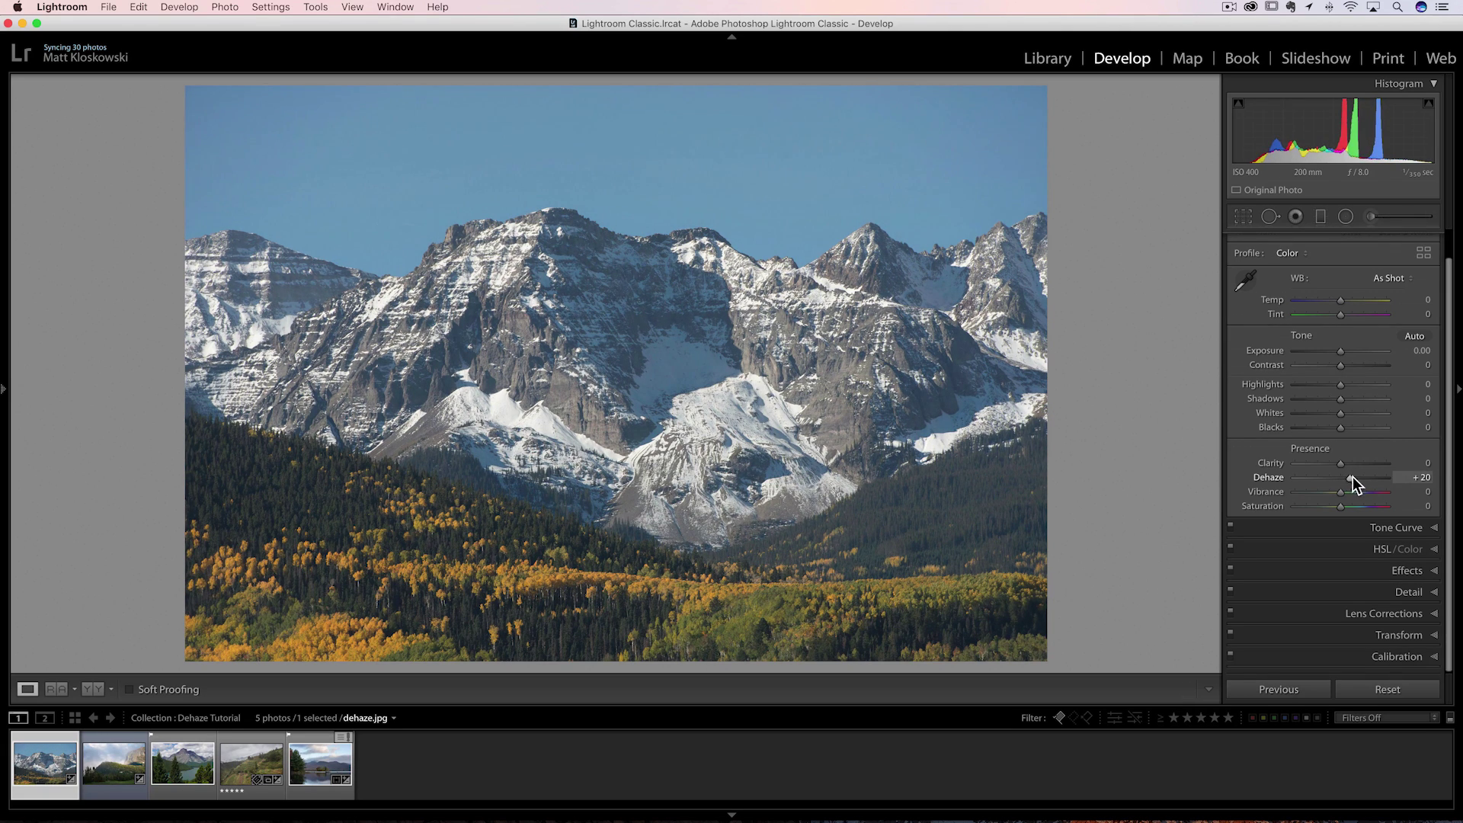
- Set up a new Adjustment Brush with Dehaze 26 for the peaks
left_click(1388, 217)
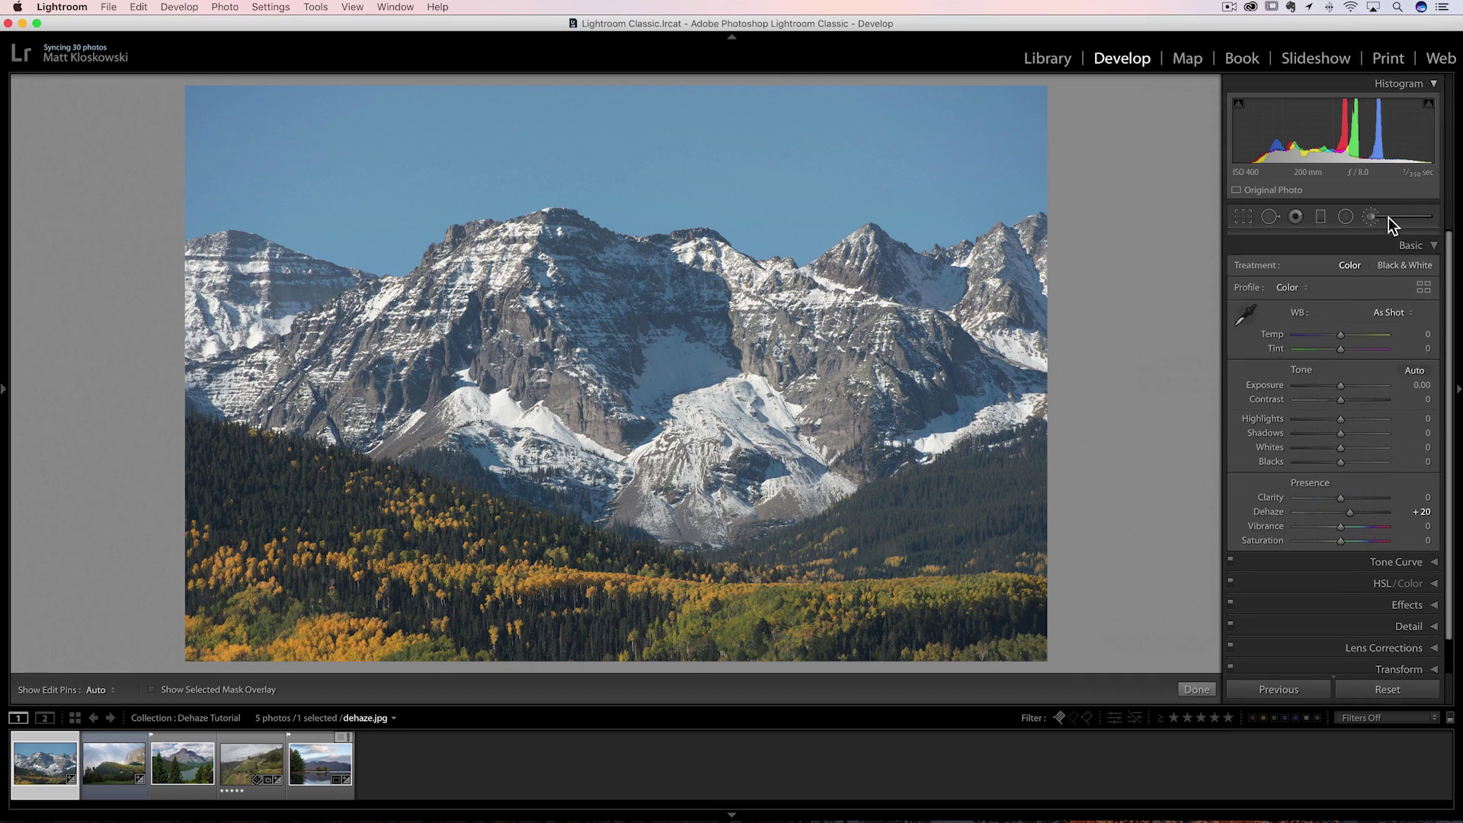
left_click_drag(1354, 429, 1356, 425)
key("h")
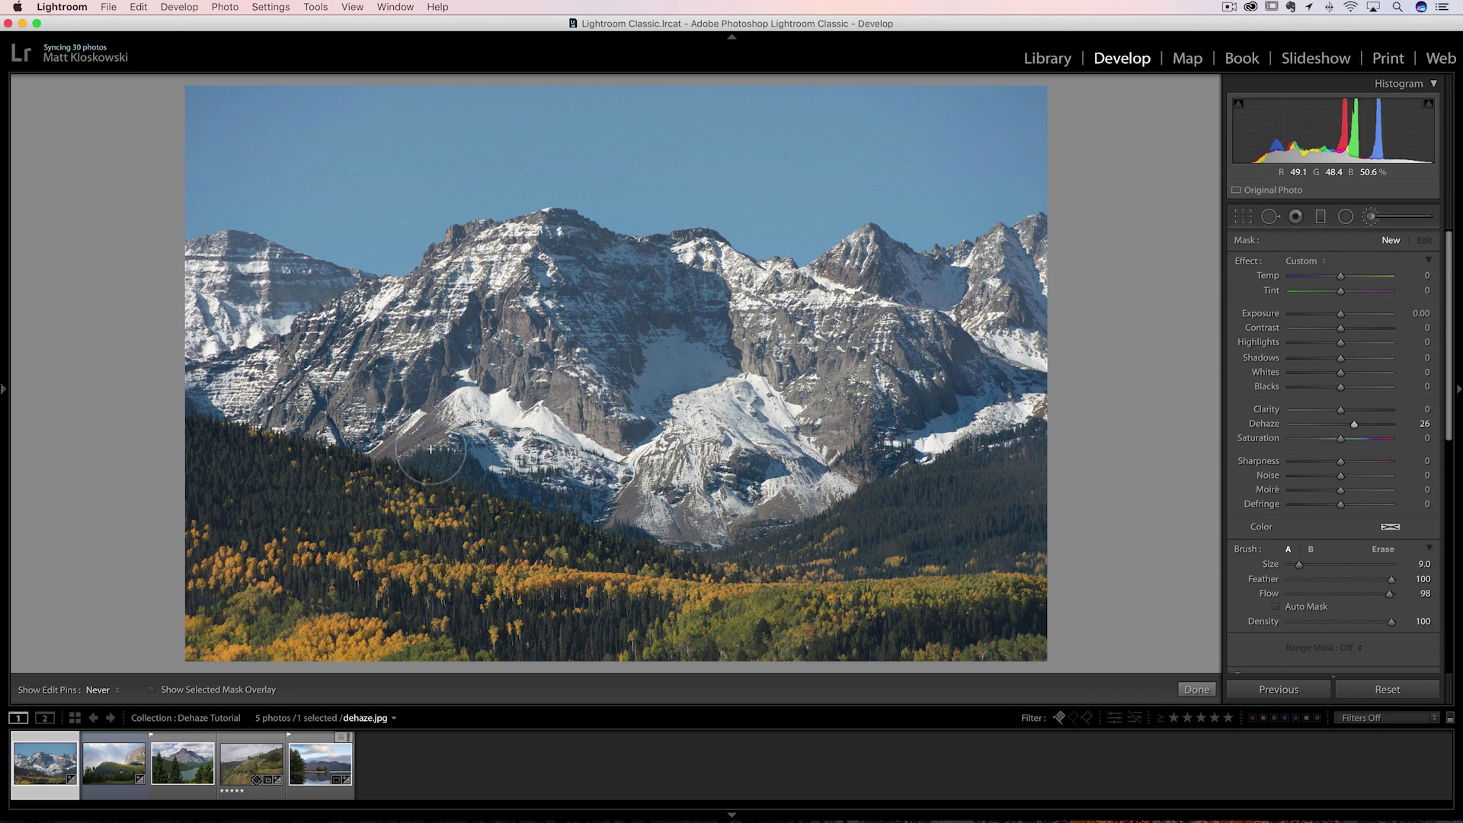
left_click(920, 437)
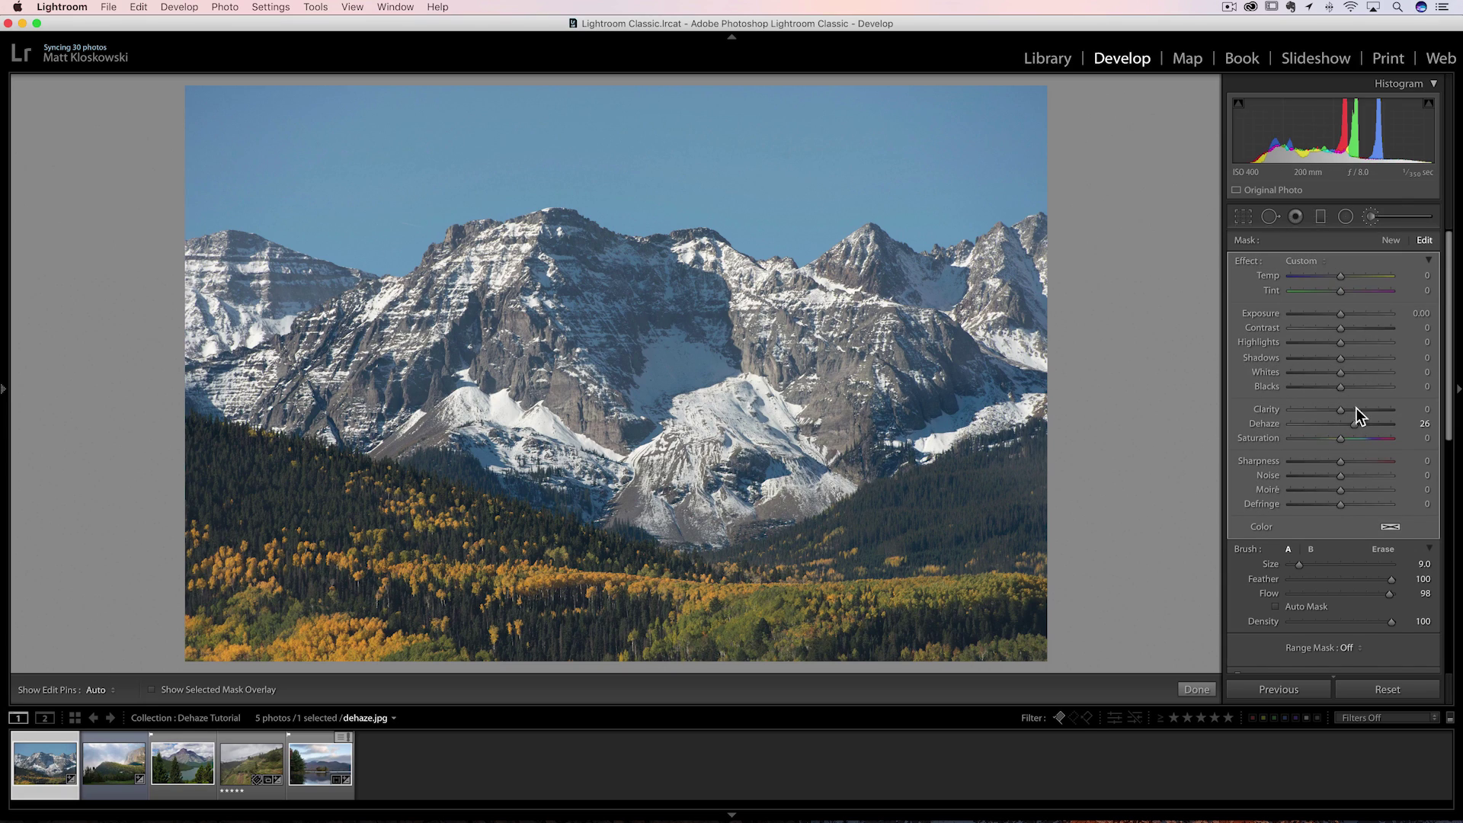
left_click_drag(1353, 424, 1354, 424)
key("h")
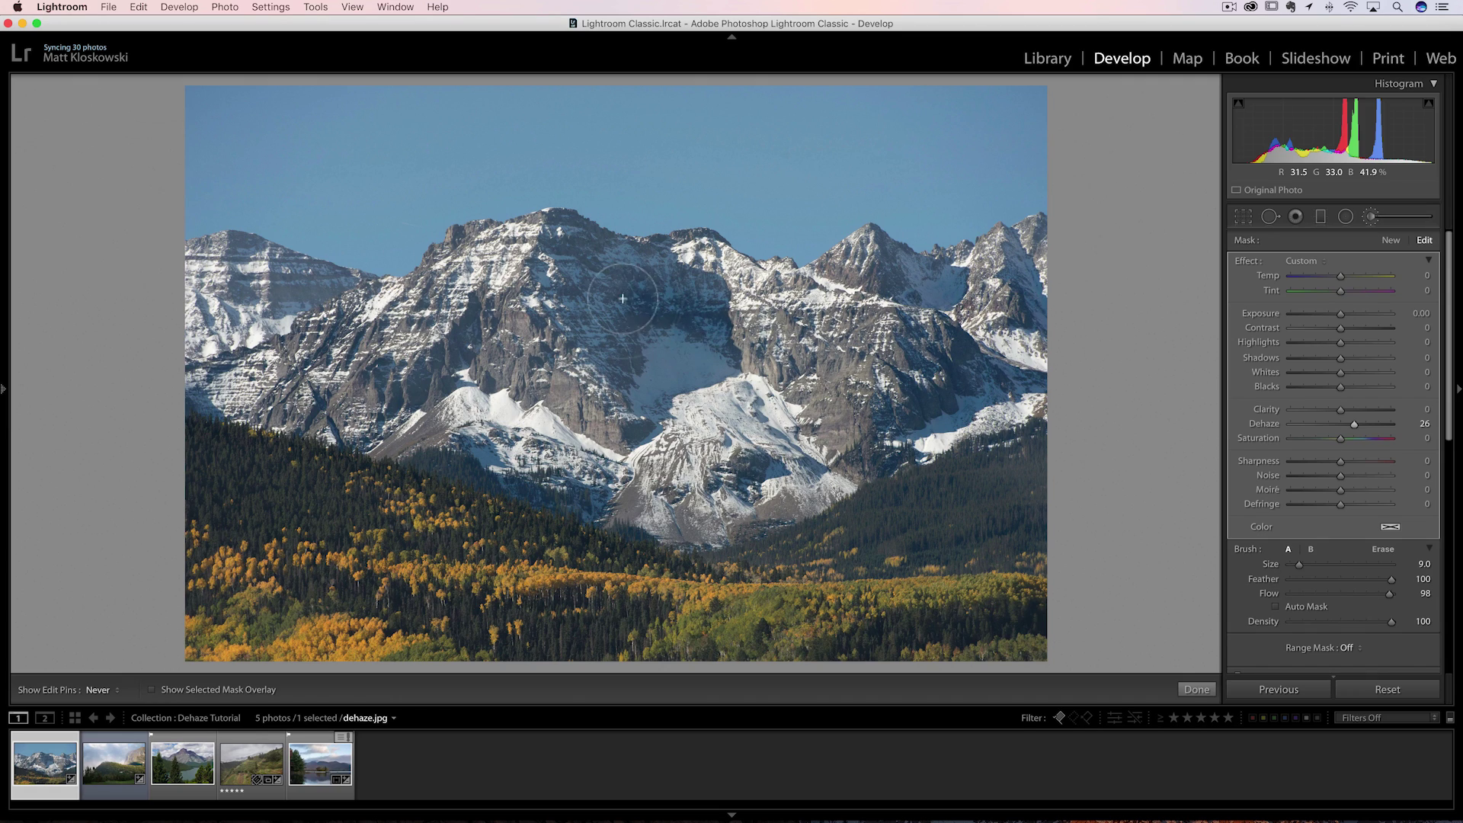
- Paint Dehaze 26 across the snowy peaks and along the ridge past the central peak, showing the mask overlay
mouse_move(622, 298)
left_mouse_down()
mouse_move(539, 276)
mouse_move(423, 338)
mouse_move(260, 288)
mouse_move(125, 346)
mouse_move(388, 361)
mouse_move(574, 397)
mouse_move(633, 394)
mouse_move(688, 347)
left_mouse_up()
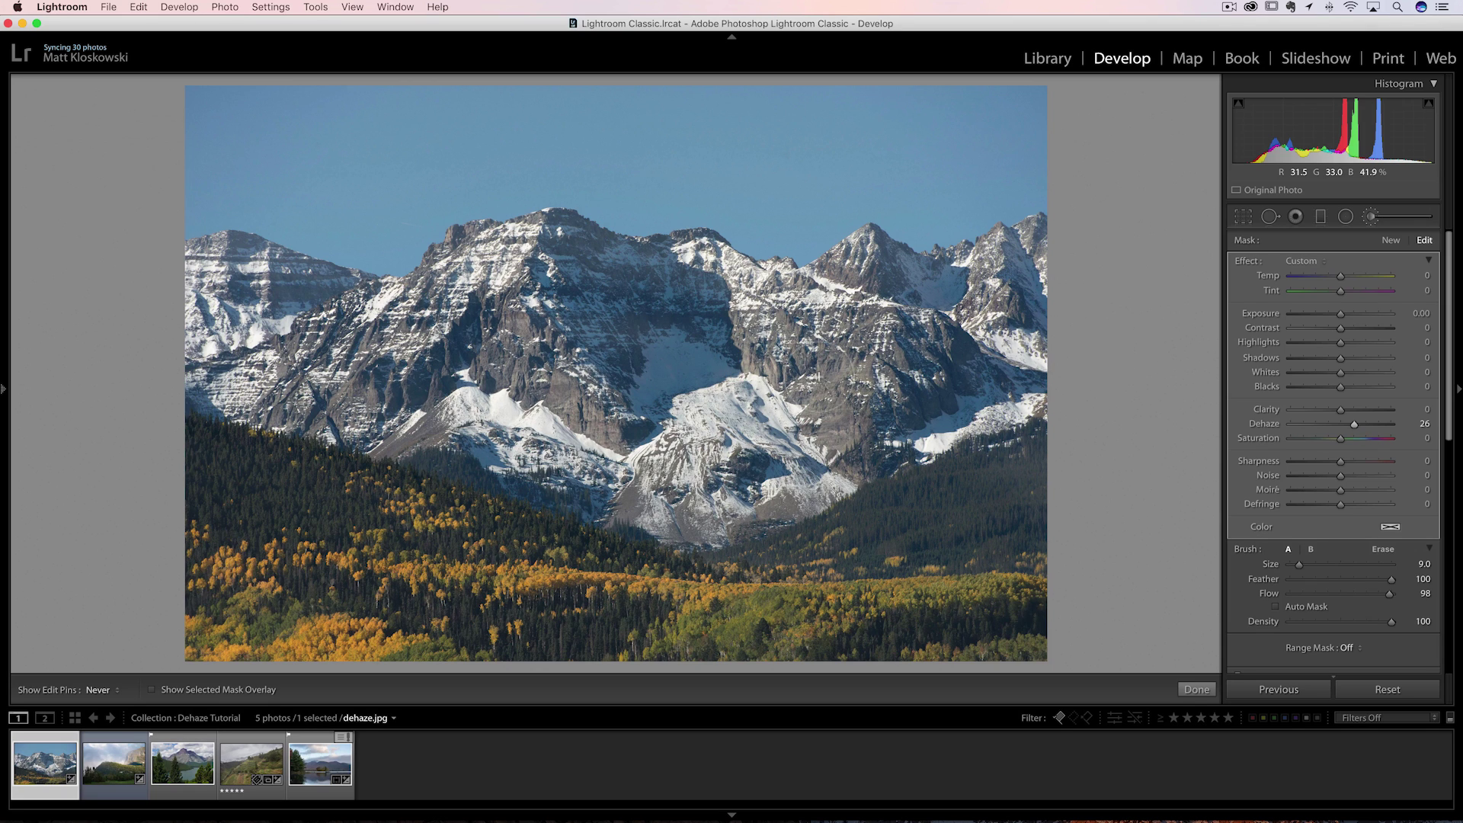
key("h")
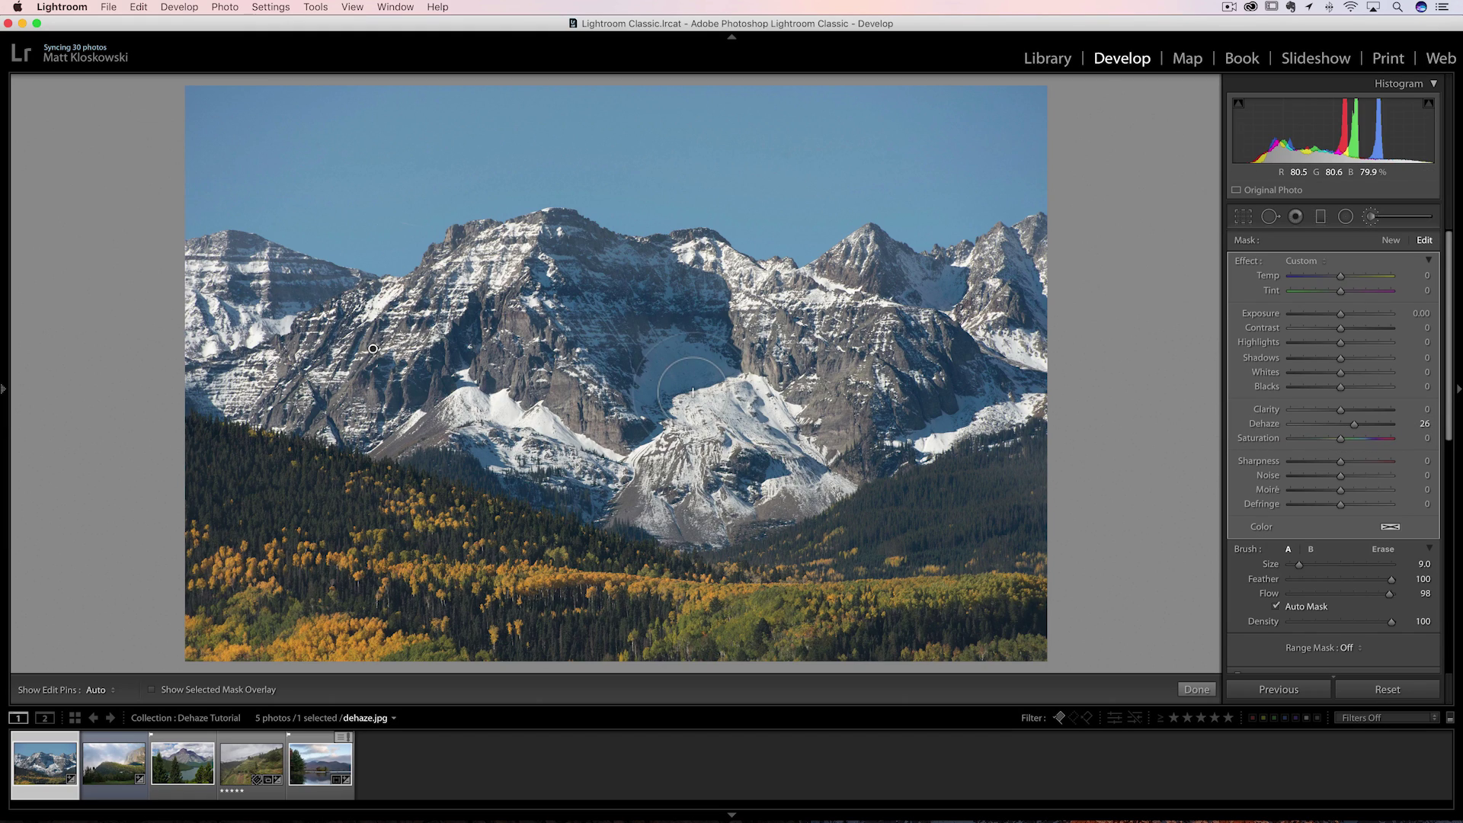
key("h")
key("h")
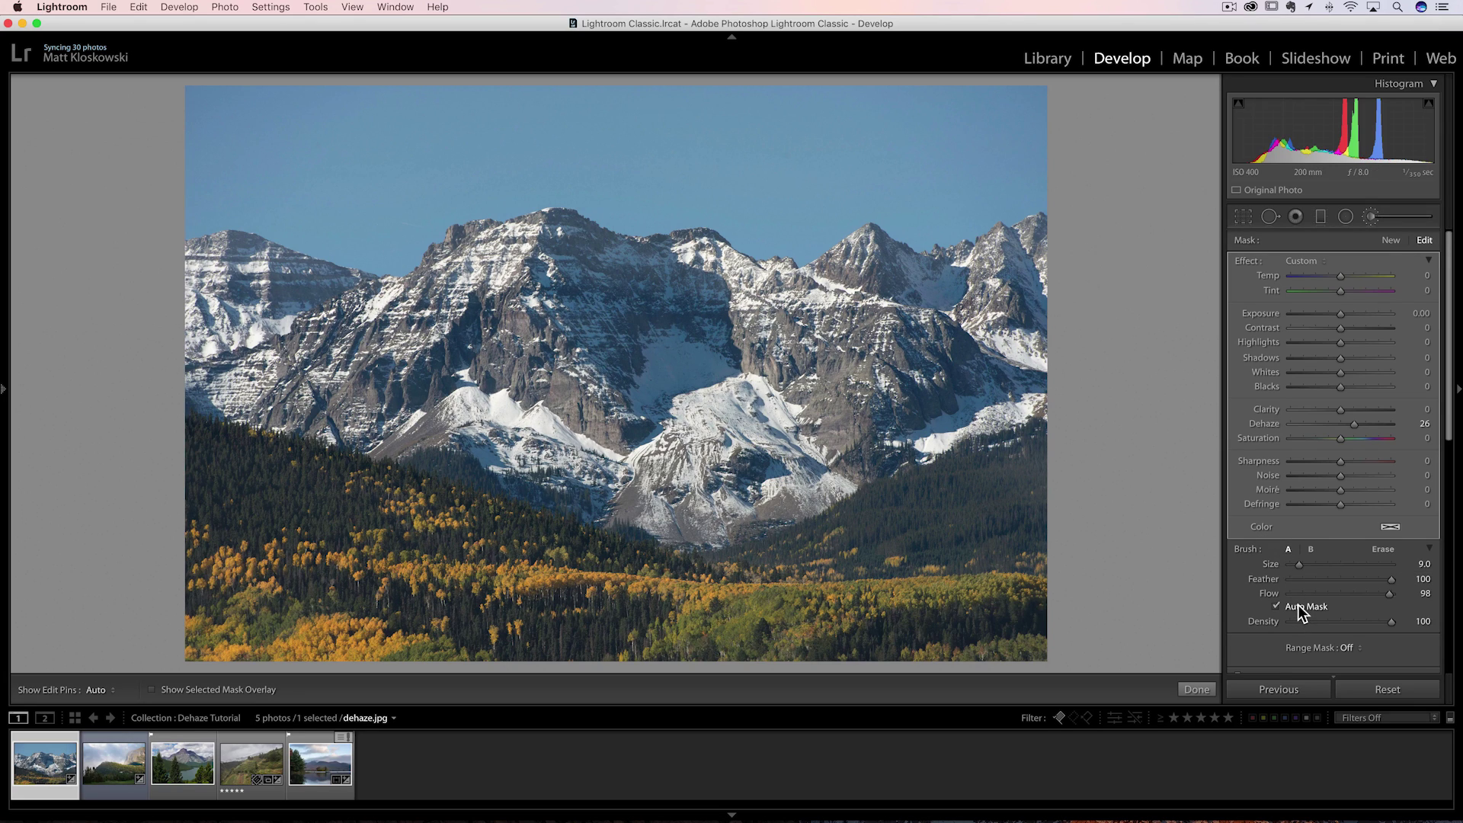
key("h")
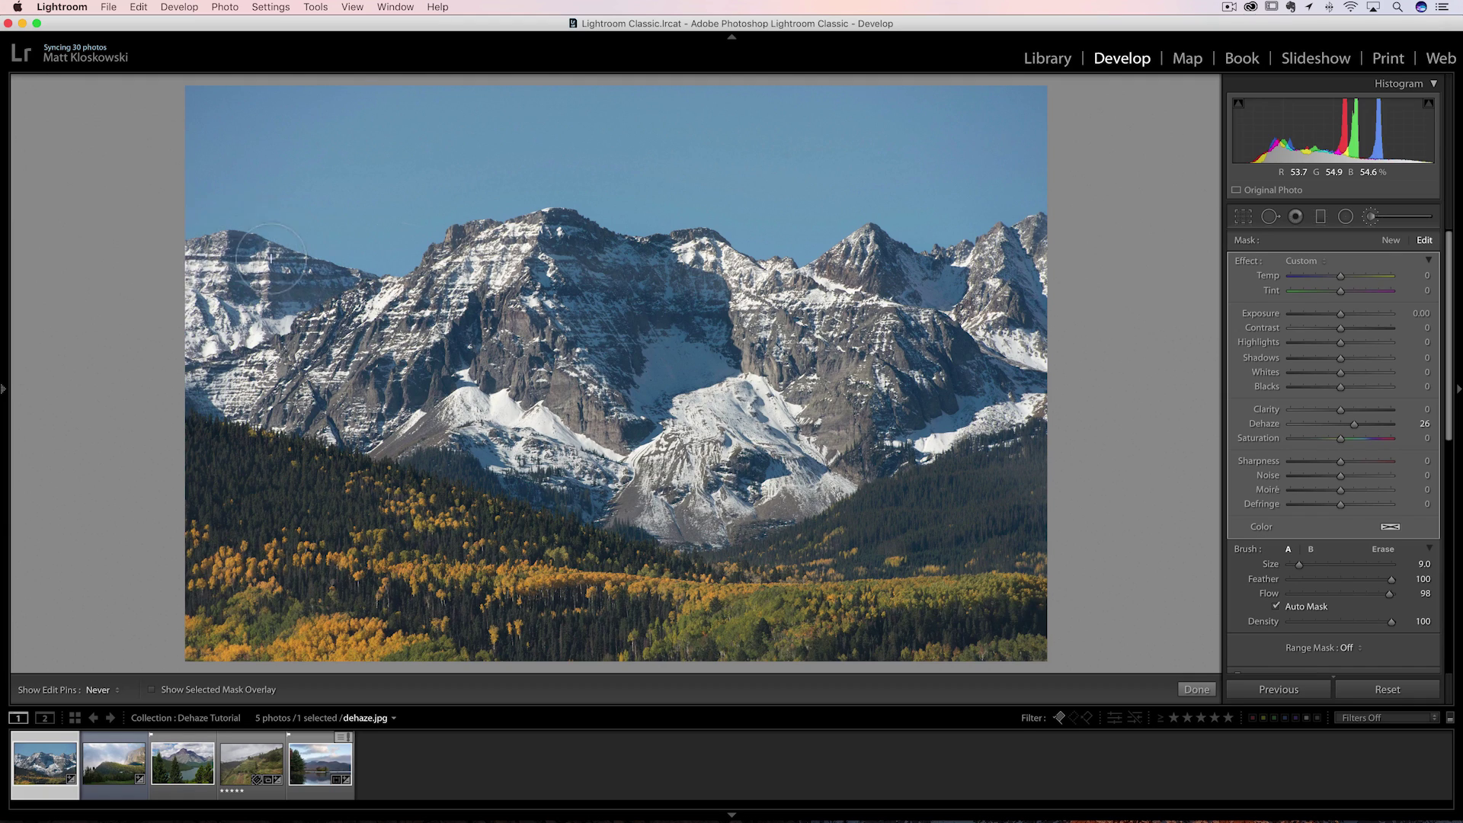
left_click_drag(270, 259, 396, 301)
mouse_move(457, 248)
left_mouse_down()
mouse_move(525, 237)
mouse_move(659, 249)
mouse_move(712, 282)
mouse_move(1013, 256)
left_mouse_up()
key("h")
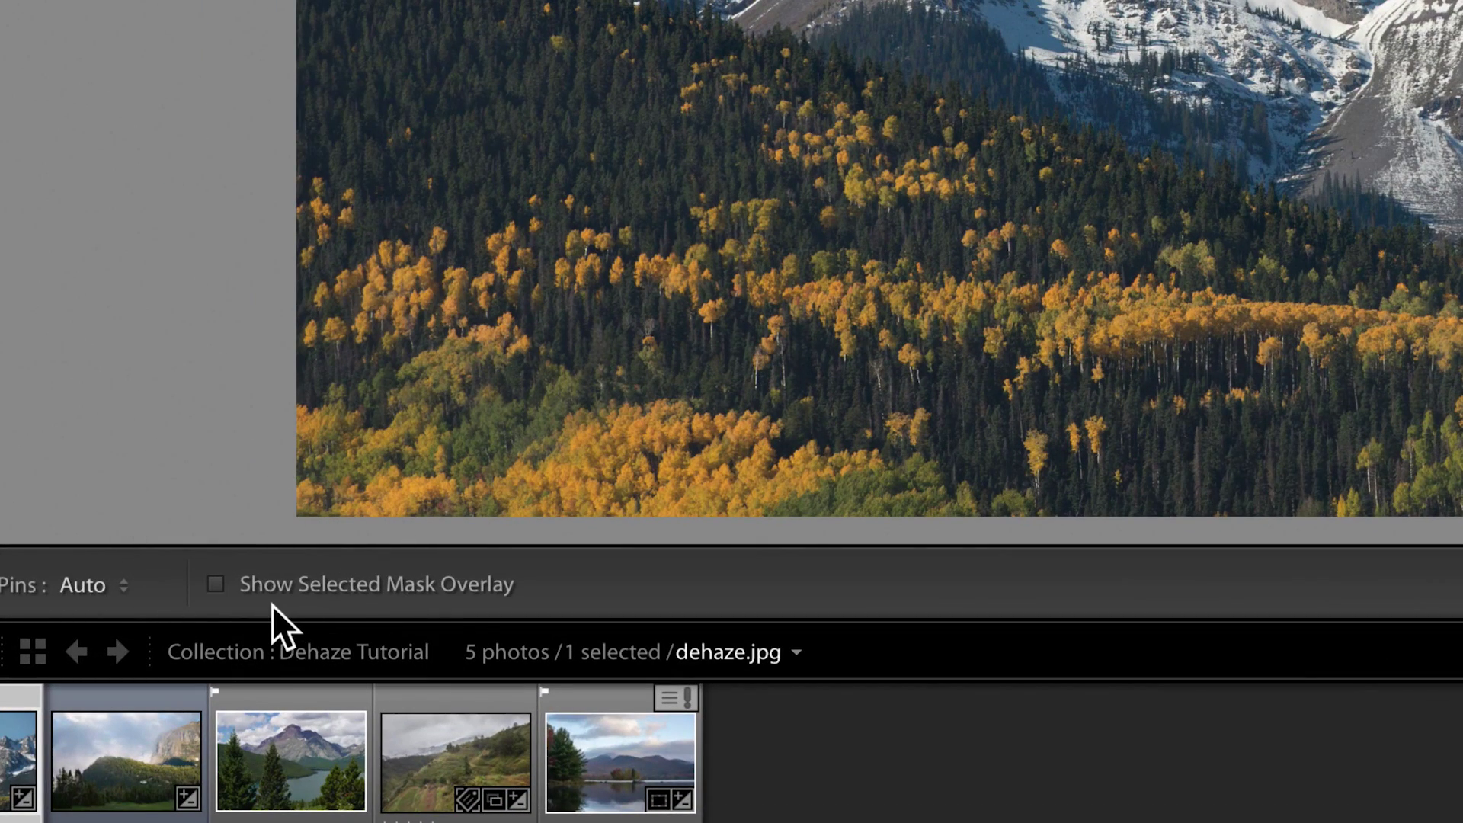
left_click(272, 604)
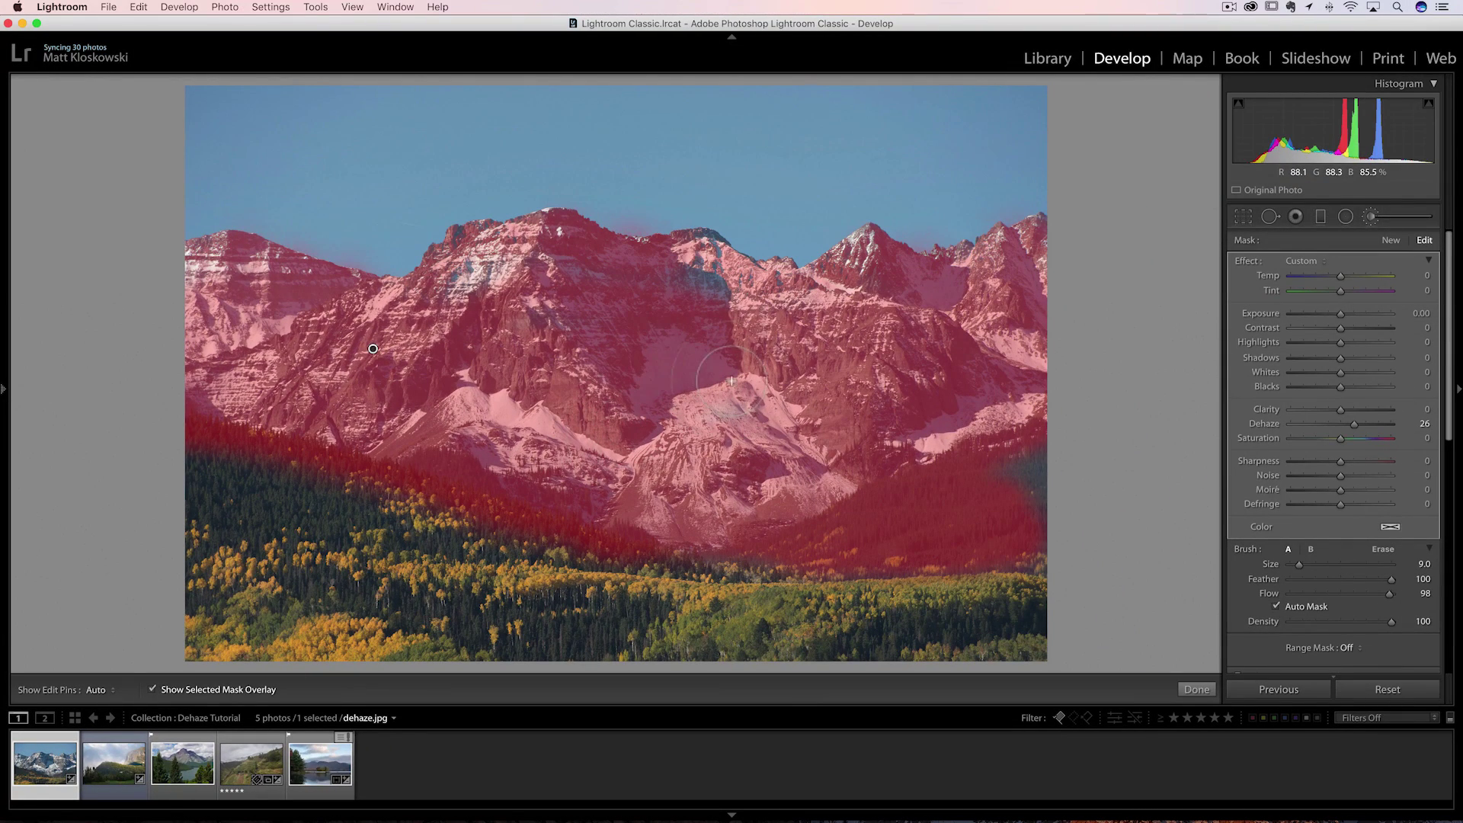
- Shrink the brush and extend the mask up along the ridge
key("bracketleft")
key("bracketleft")
key("bracketleft")
key("bracketleft")
key("bracketleft")
key("bracketleft")
key("h")
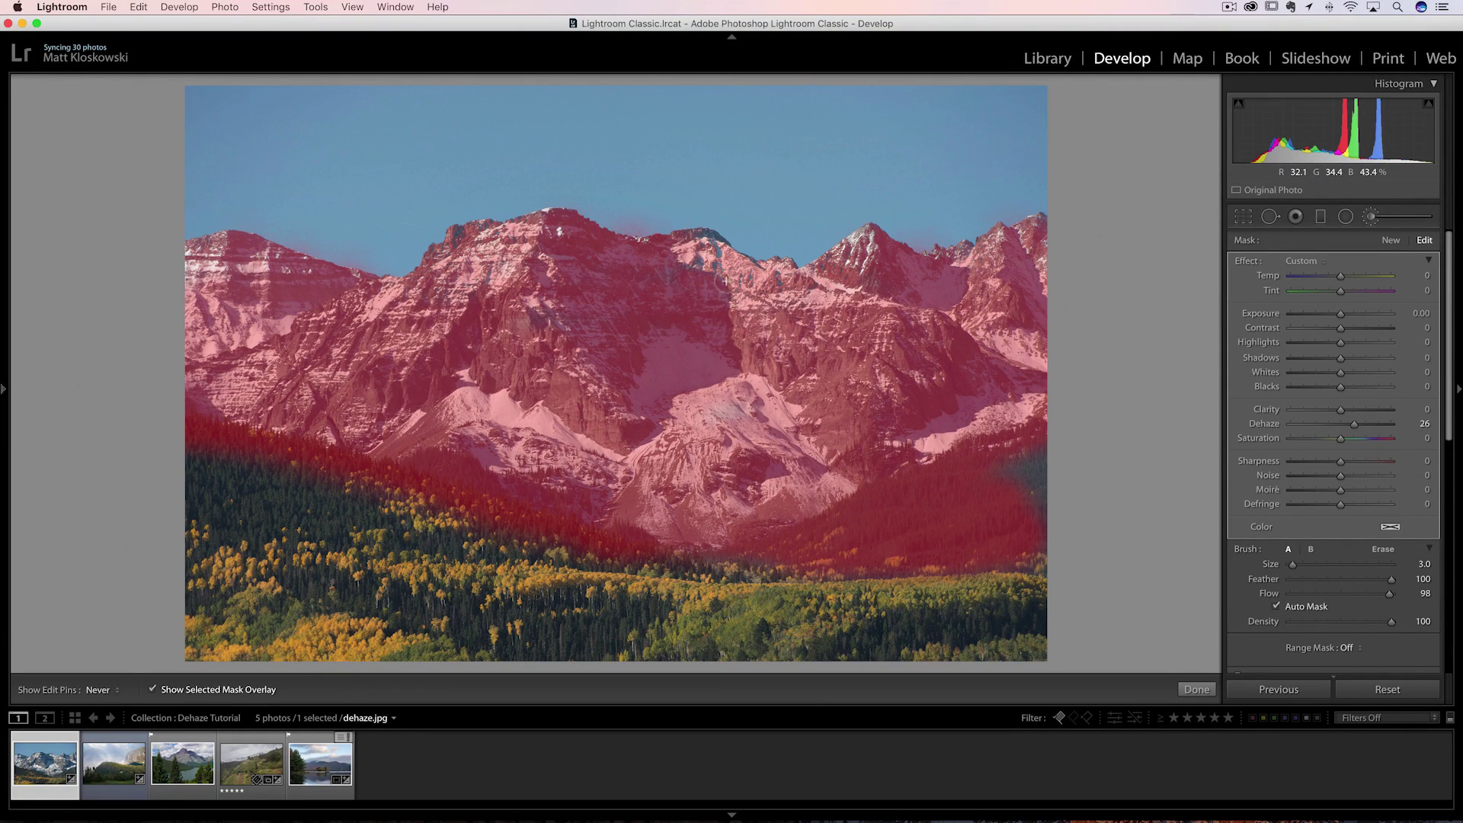
mouse_move(723, 282)
left_mouse_down()
mouse_move(698, 267)
mouse_move(713, 256)
left_mouse_up()
key("h")
- With Auto Mask off, paint the missed right-edge patch and erase mask spill in the sky
left_click(1299, 605)
key("h")
mouse_move(1024, 448)
left_mouse_down()
mouse_move(980, 482)
mouse_move(1019, 529)
left_mouse_up()
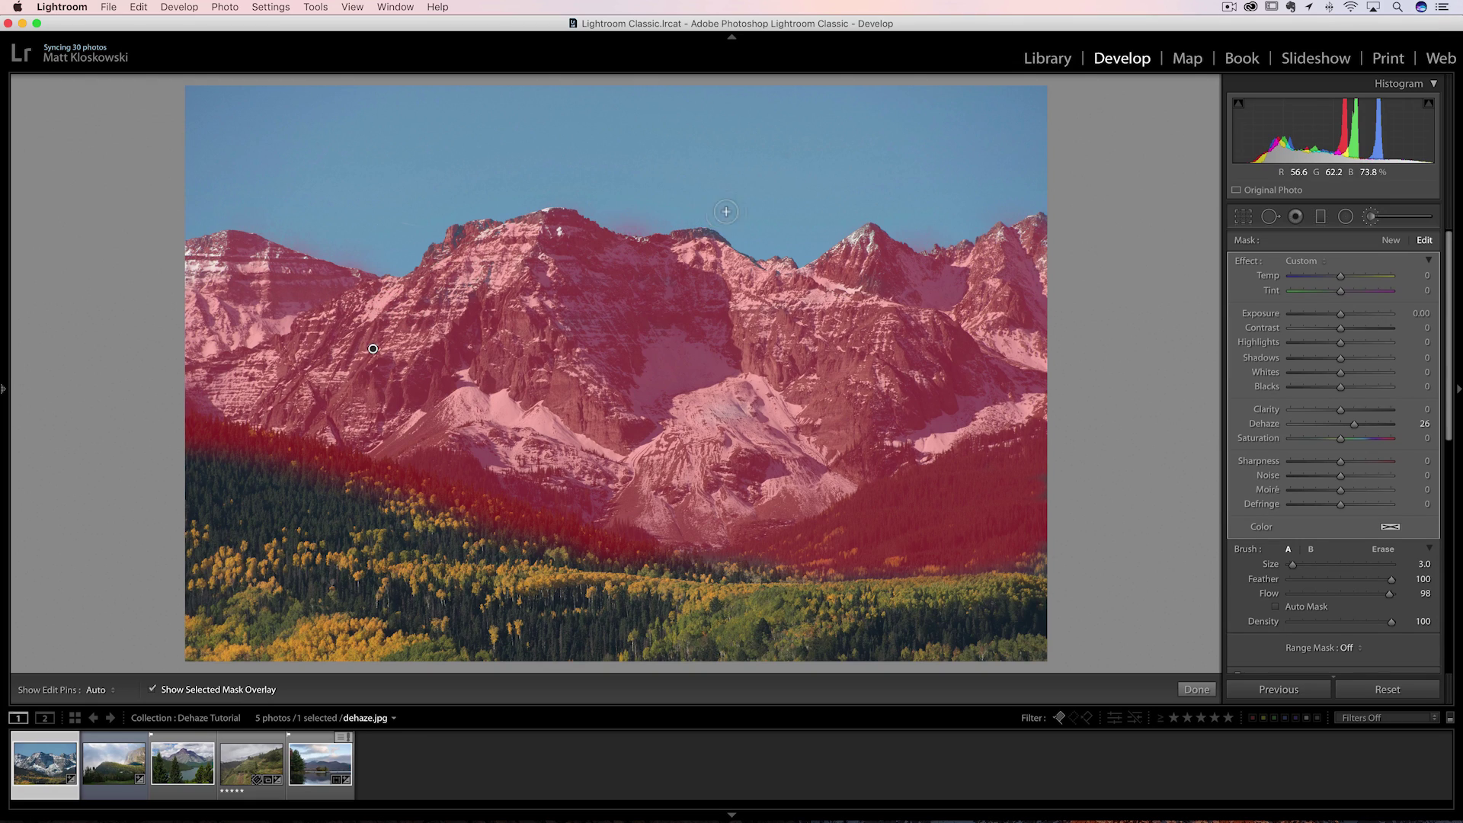
key("alt")
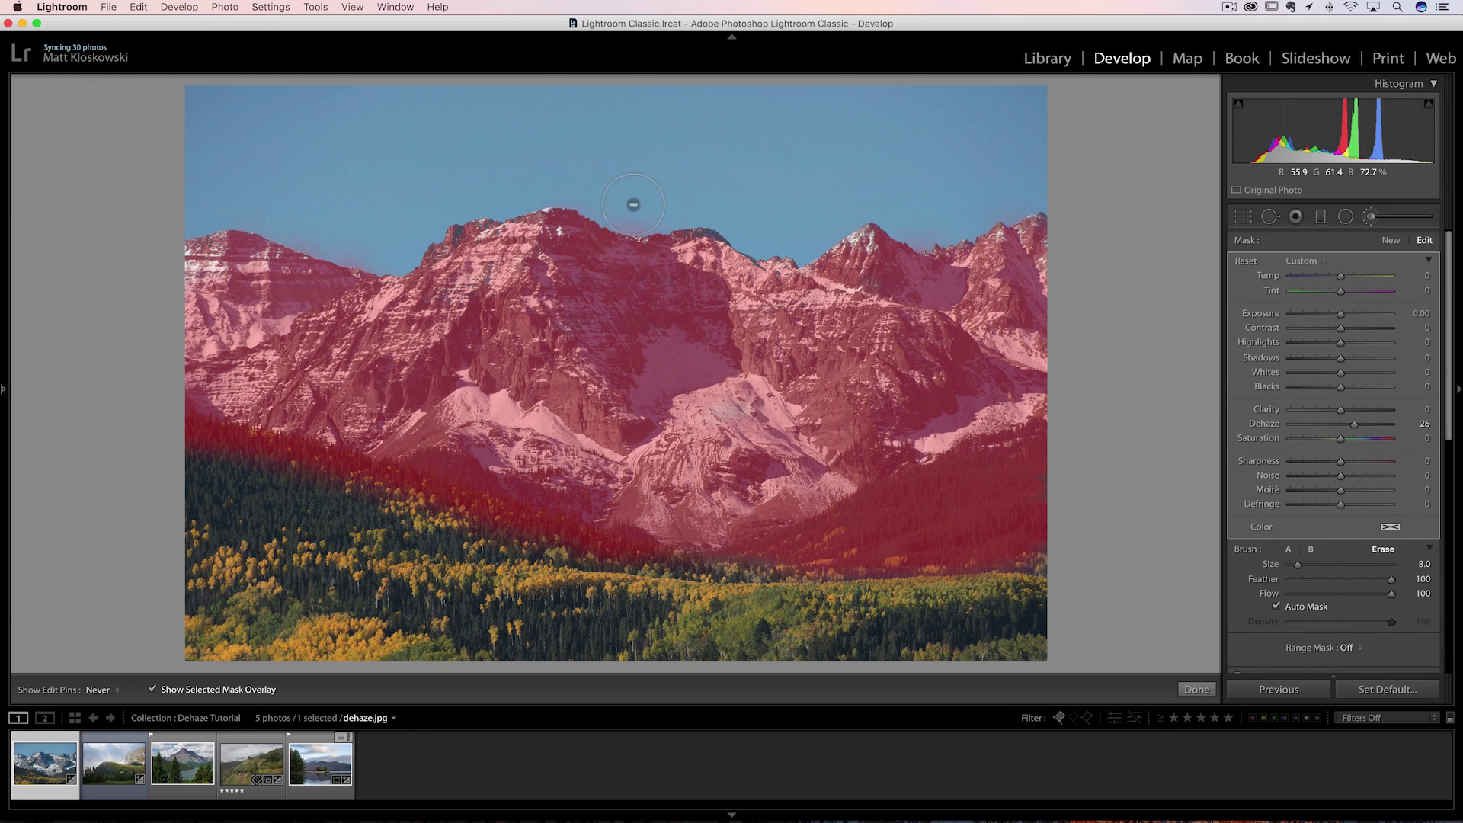
left_click_drag(635, 204, 640, 212)
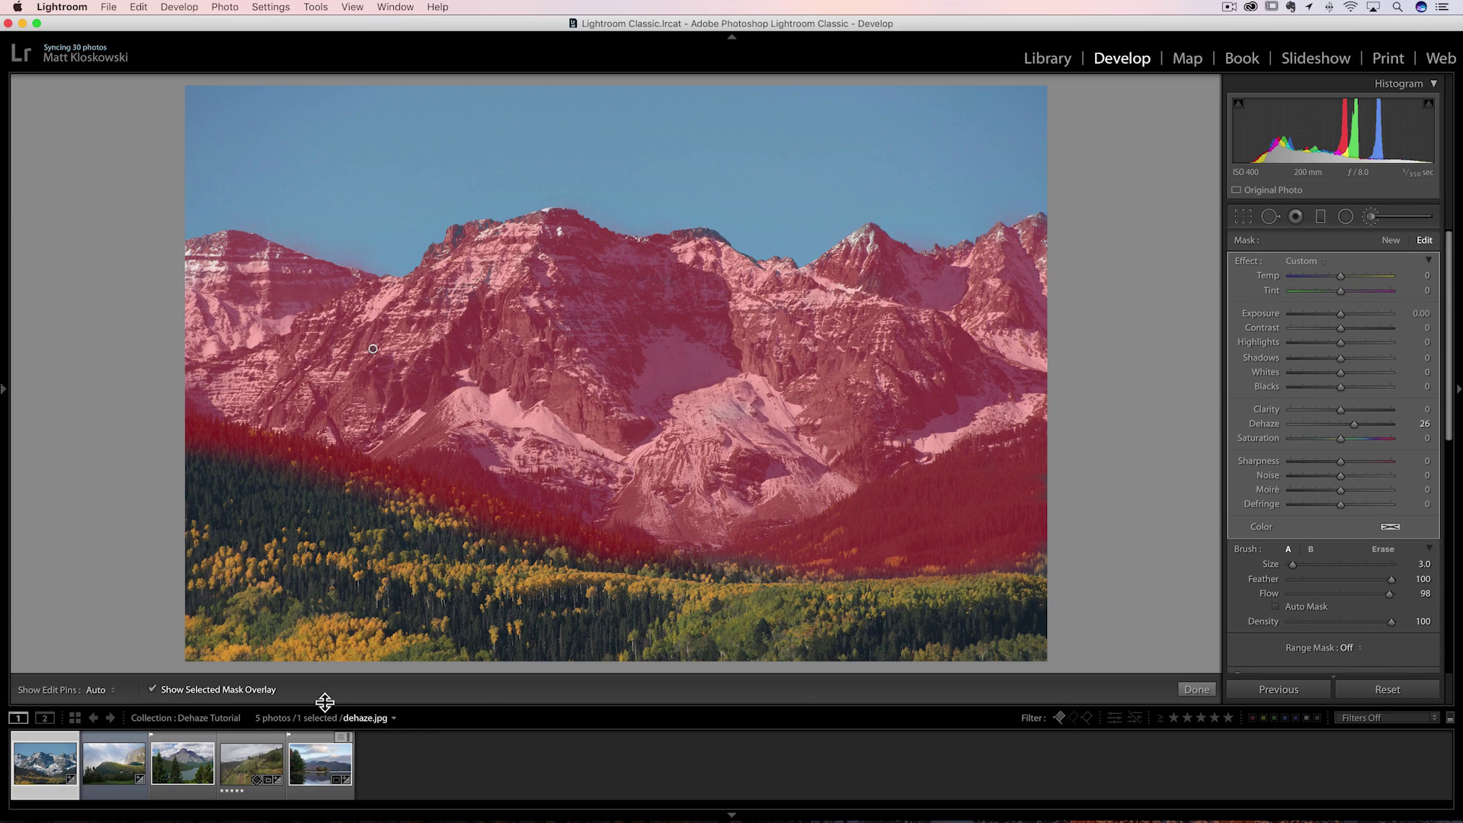
- Hide the red mask overlay and compare the brush effect off and on
left_click(228, 688)
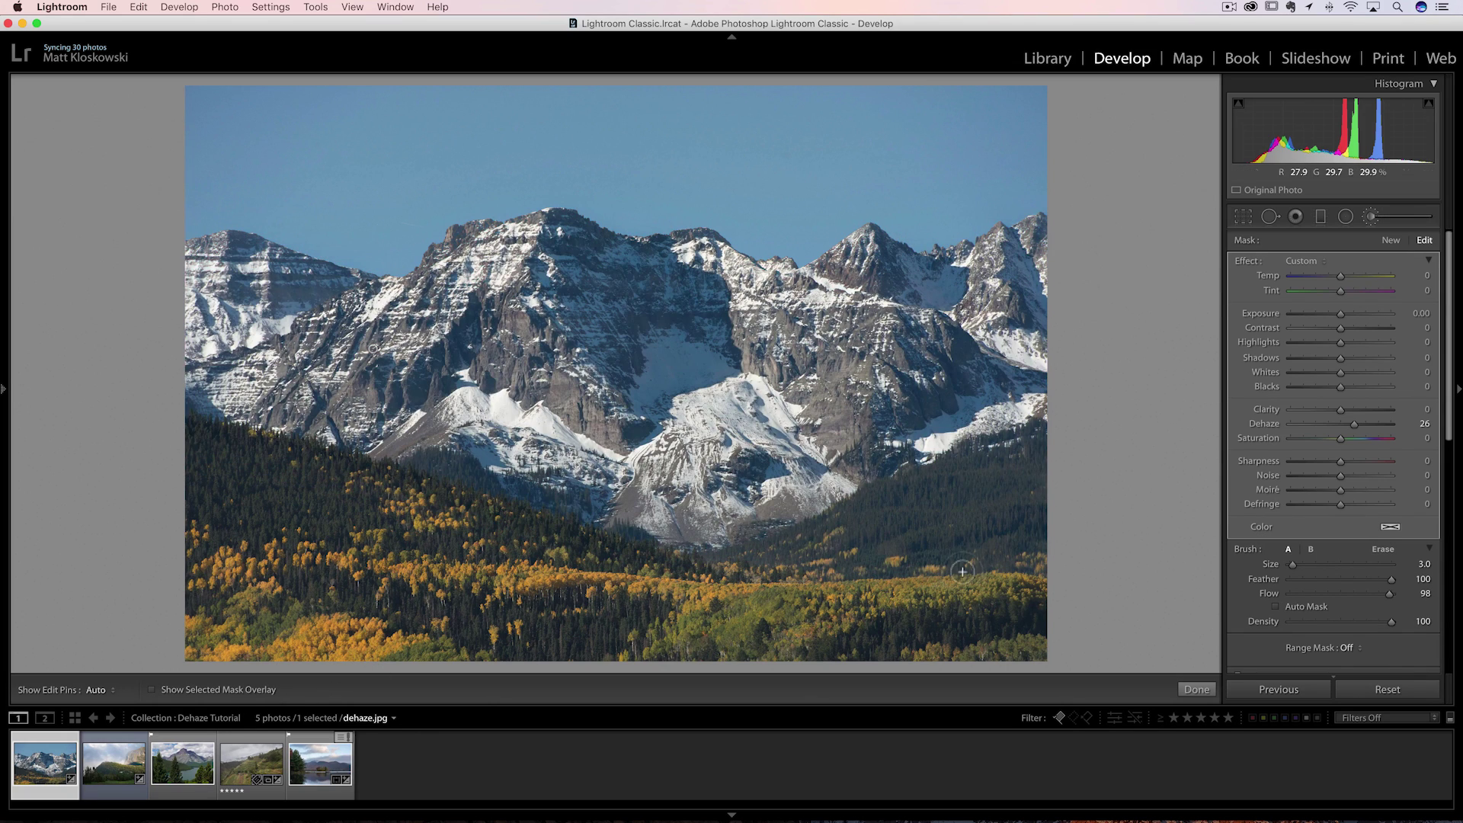
scroll(1323, 551, "down", 2)
scroll(1324, 550, "down", 2)
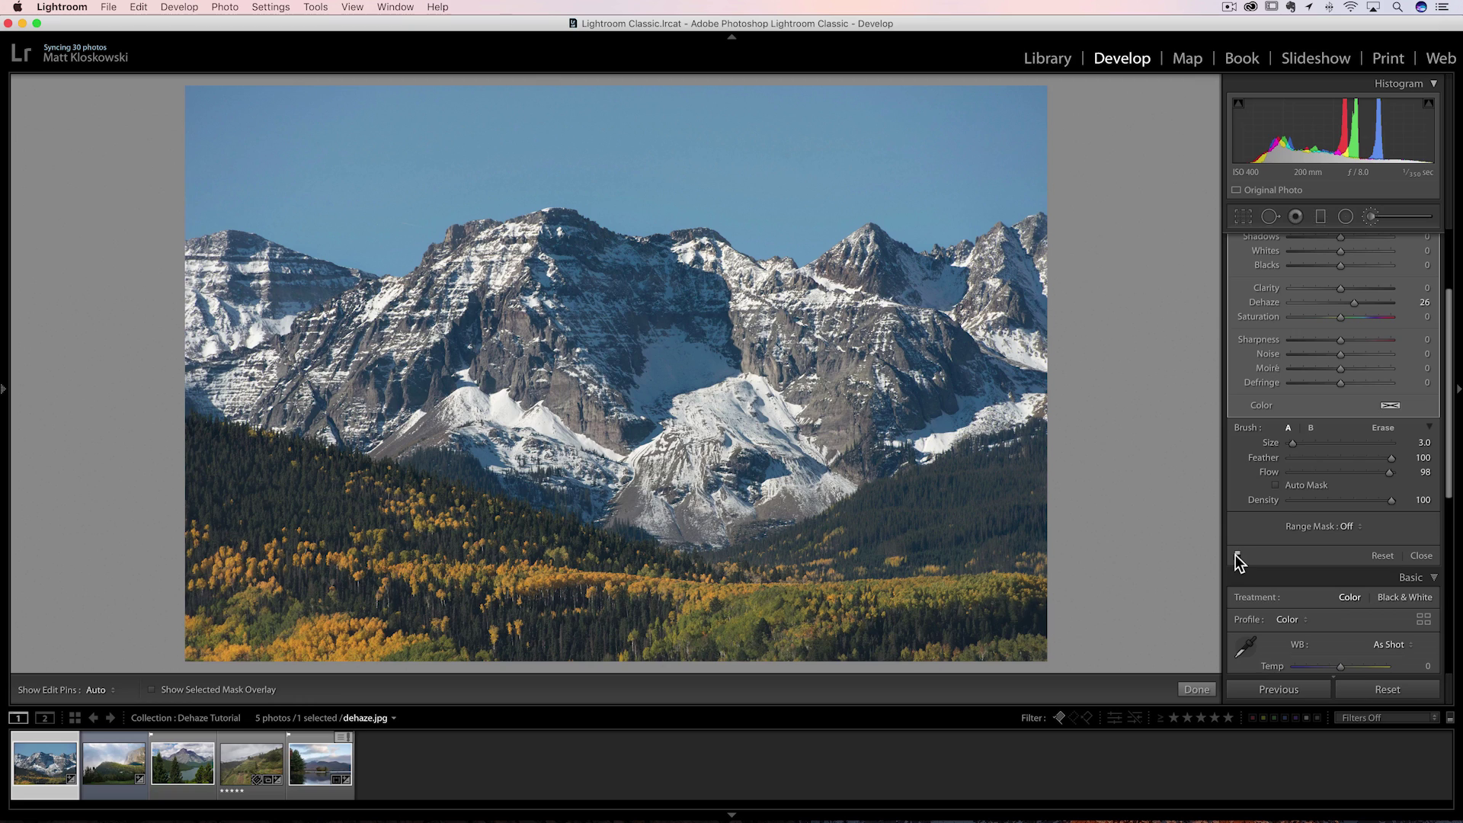
left_click(1237, 554)
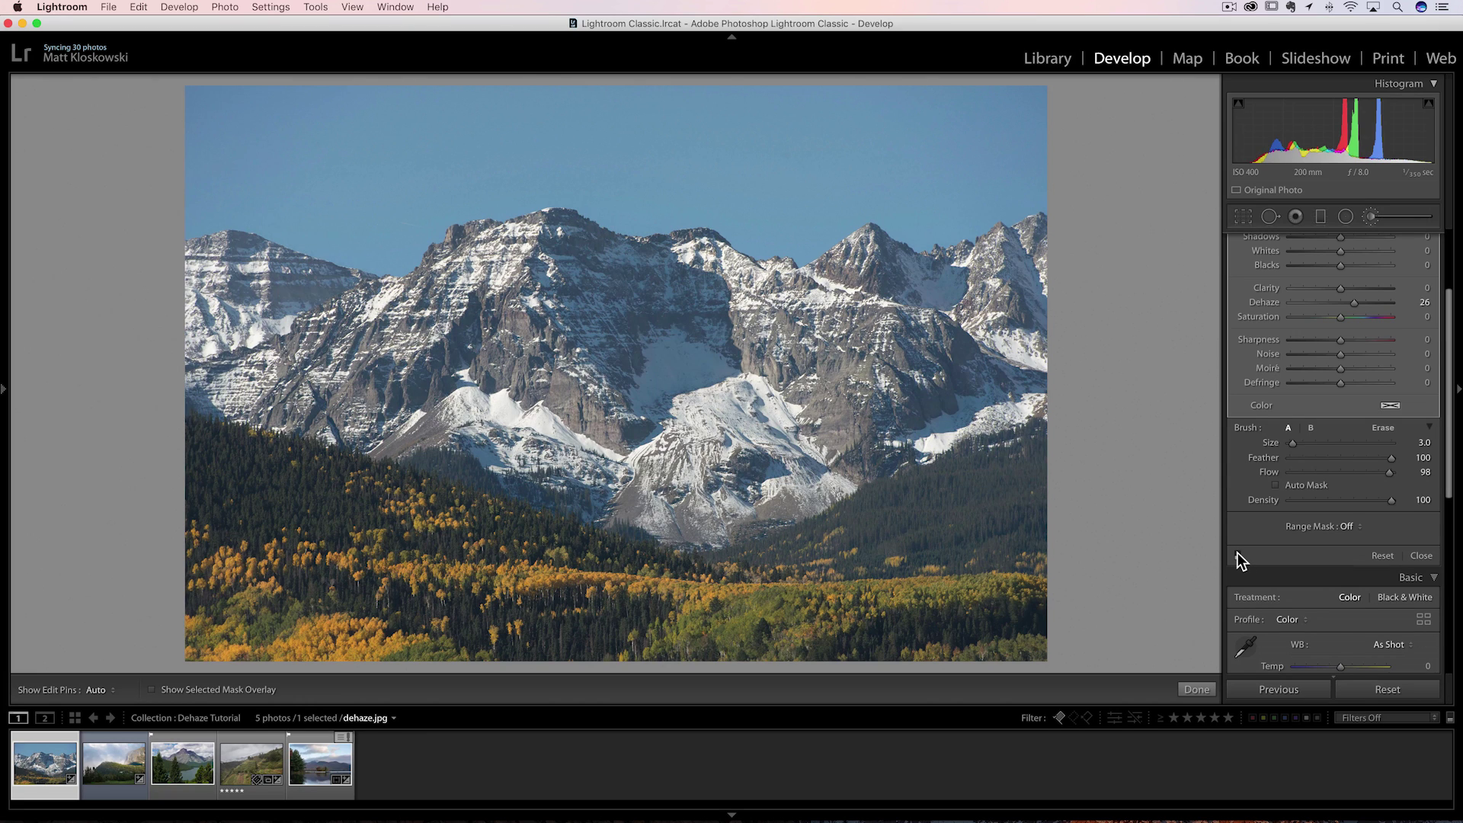
left_click(1237, 554)
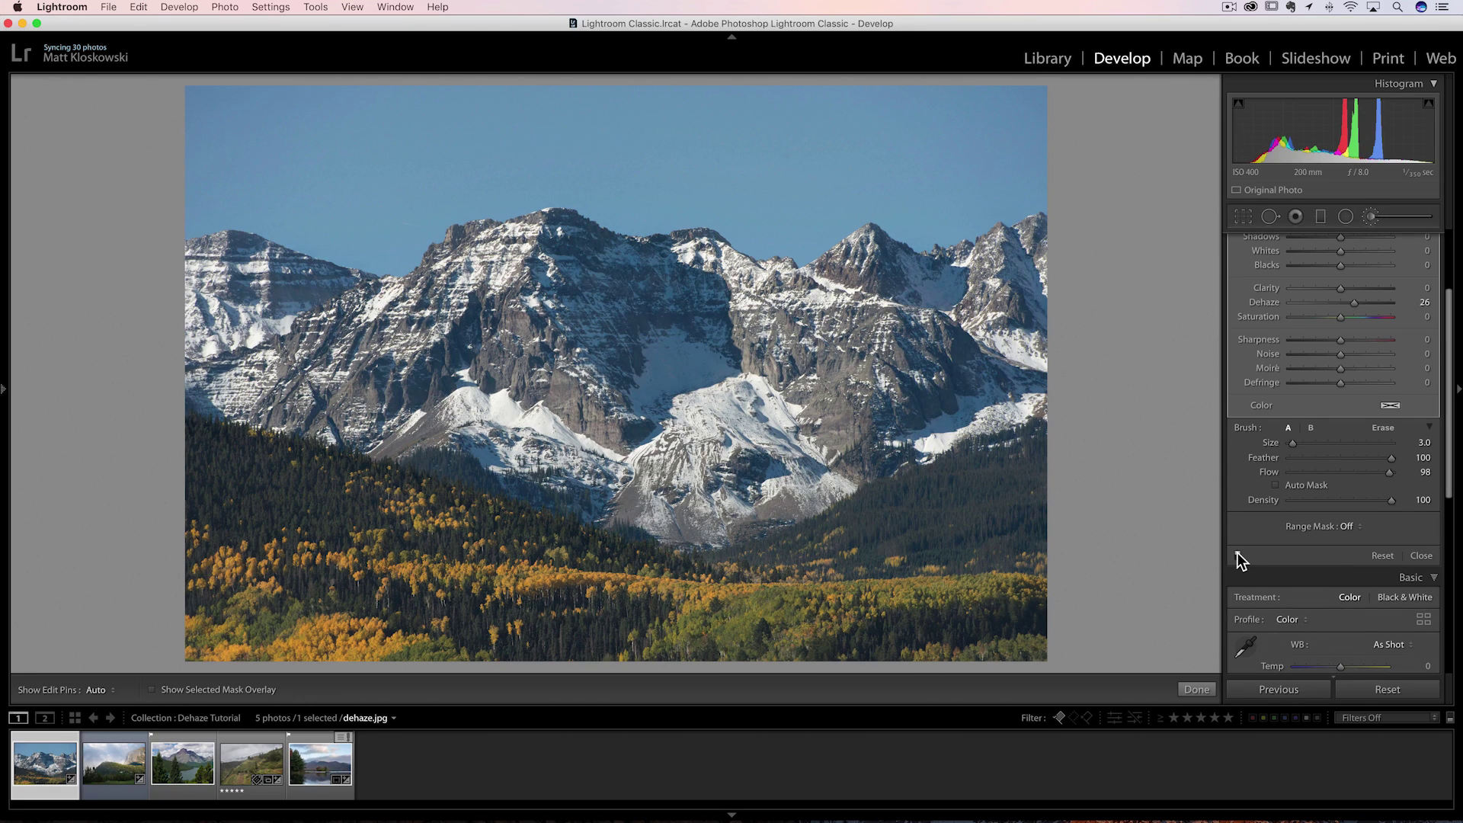
left_click(1238, 553)
left_click(1237, 554)
- Raise the mountain brush to Dehaze 31, Clarity 21, Temp 14 and Whites 37
scroll(1416, 375, "up", 3)
scroll(1416, 375, "up", 1)
left_click_drag(1354, 394, 1356, 378)
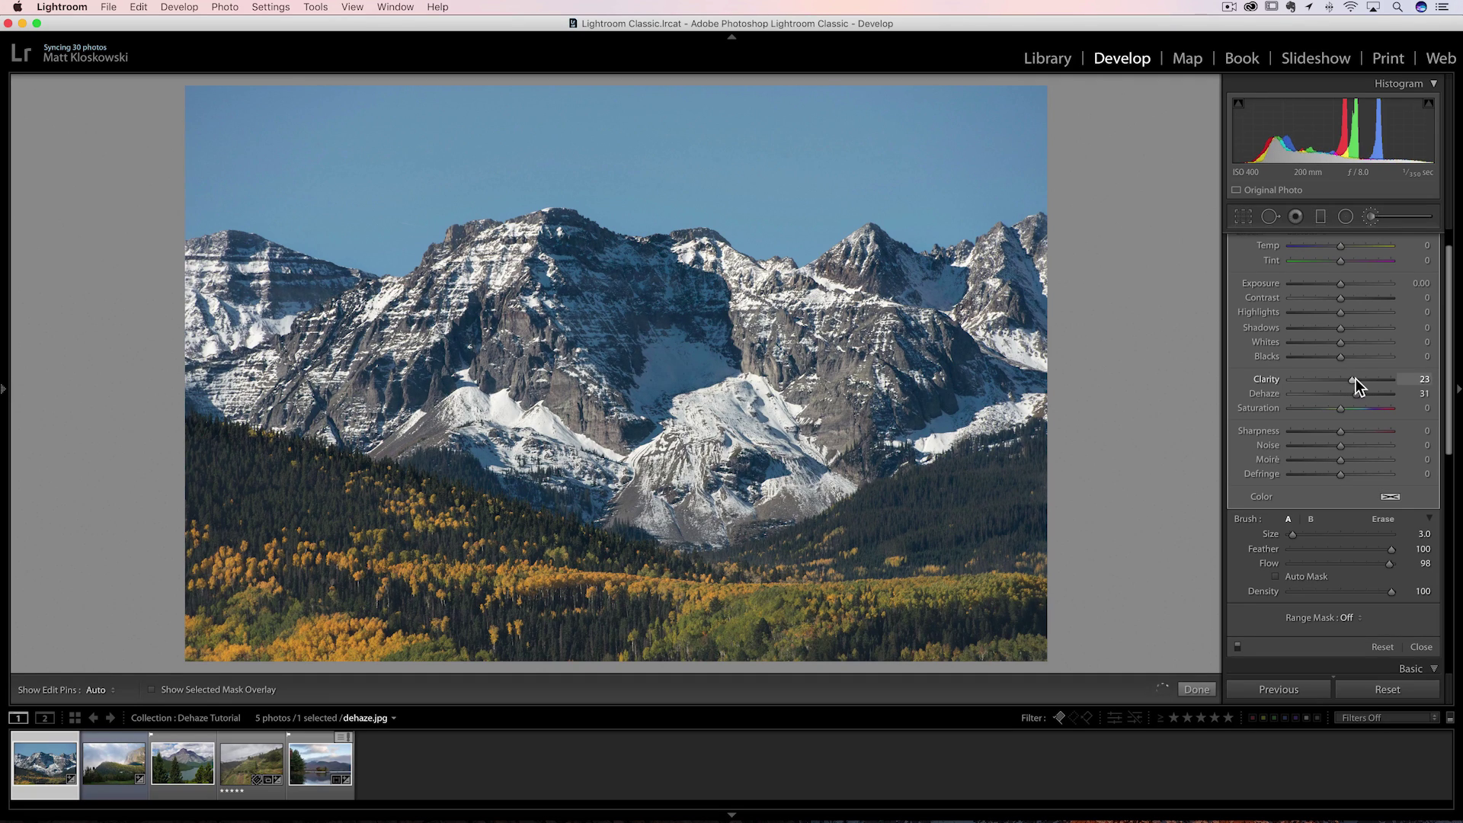
scroll(1355, 378, "up", 1)
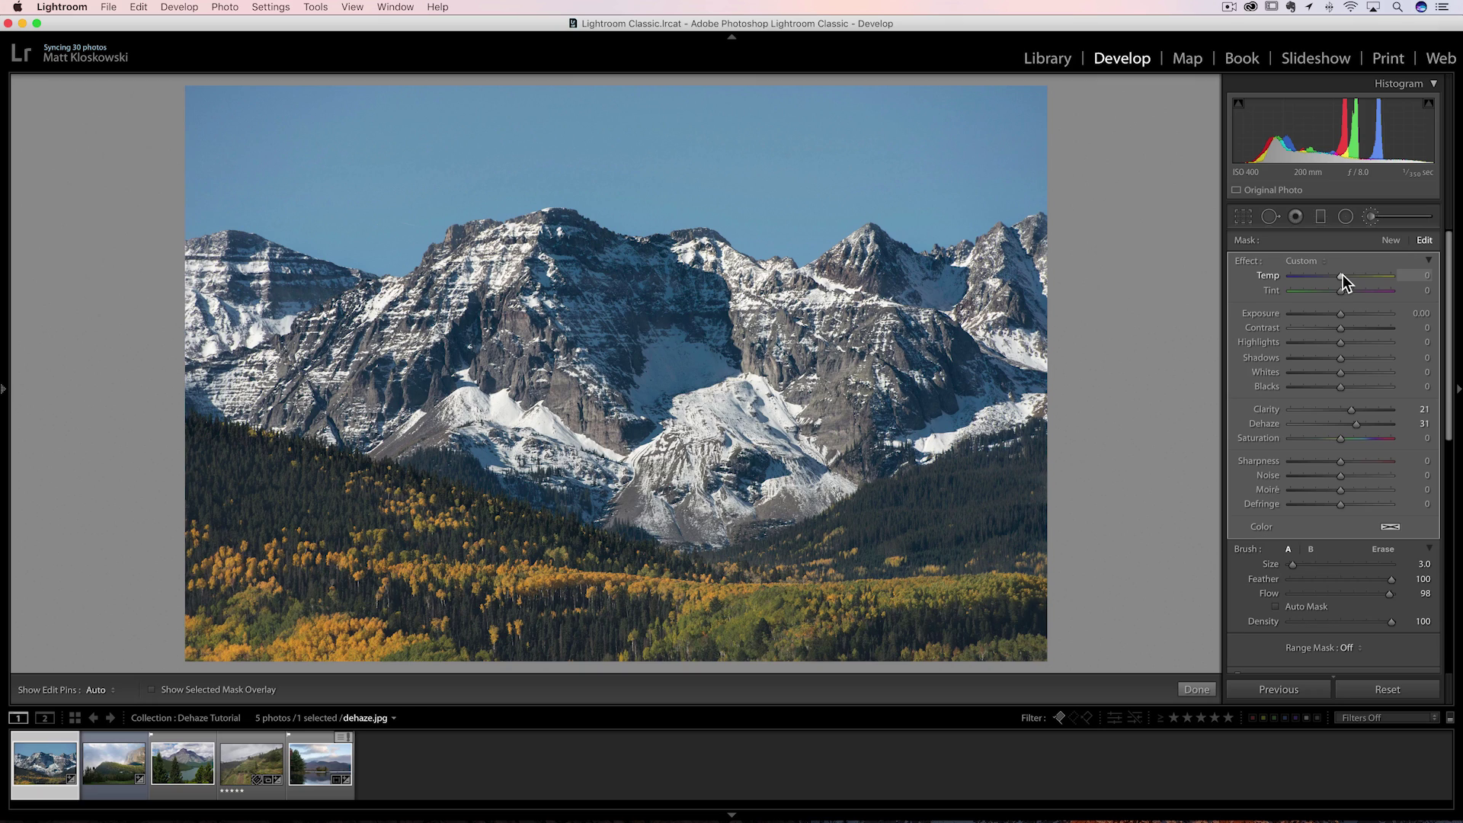
left_click_drag(1343, 276, 1352, 276)
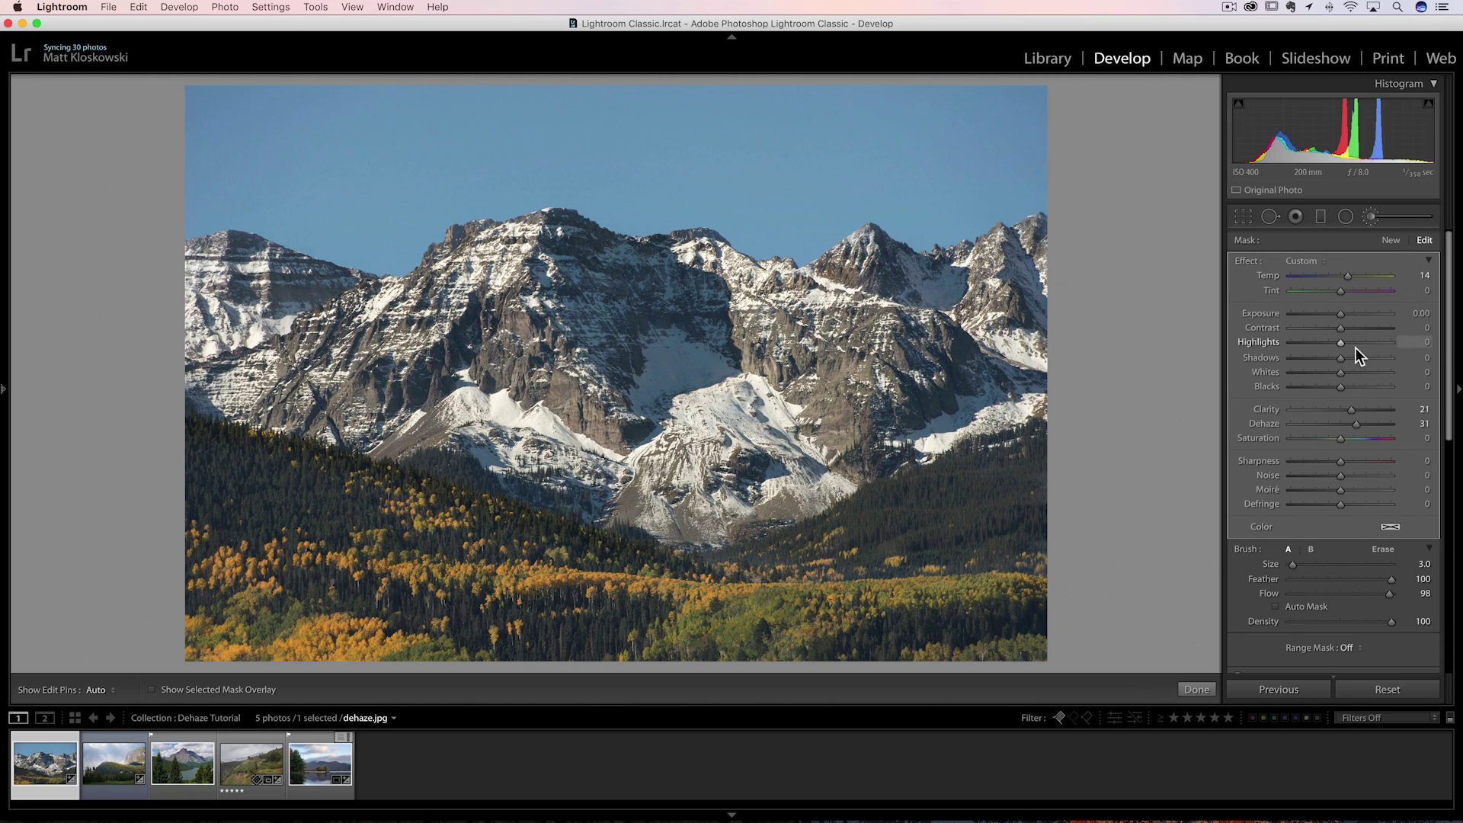
left_click_drag(1354, 373, 1360, 371)
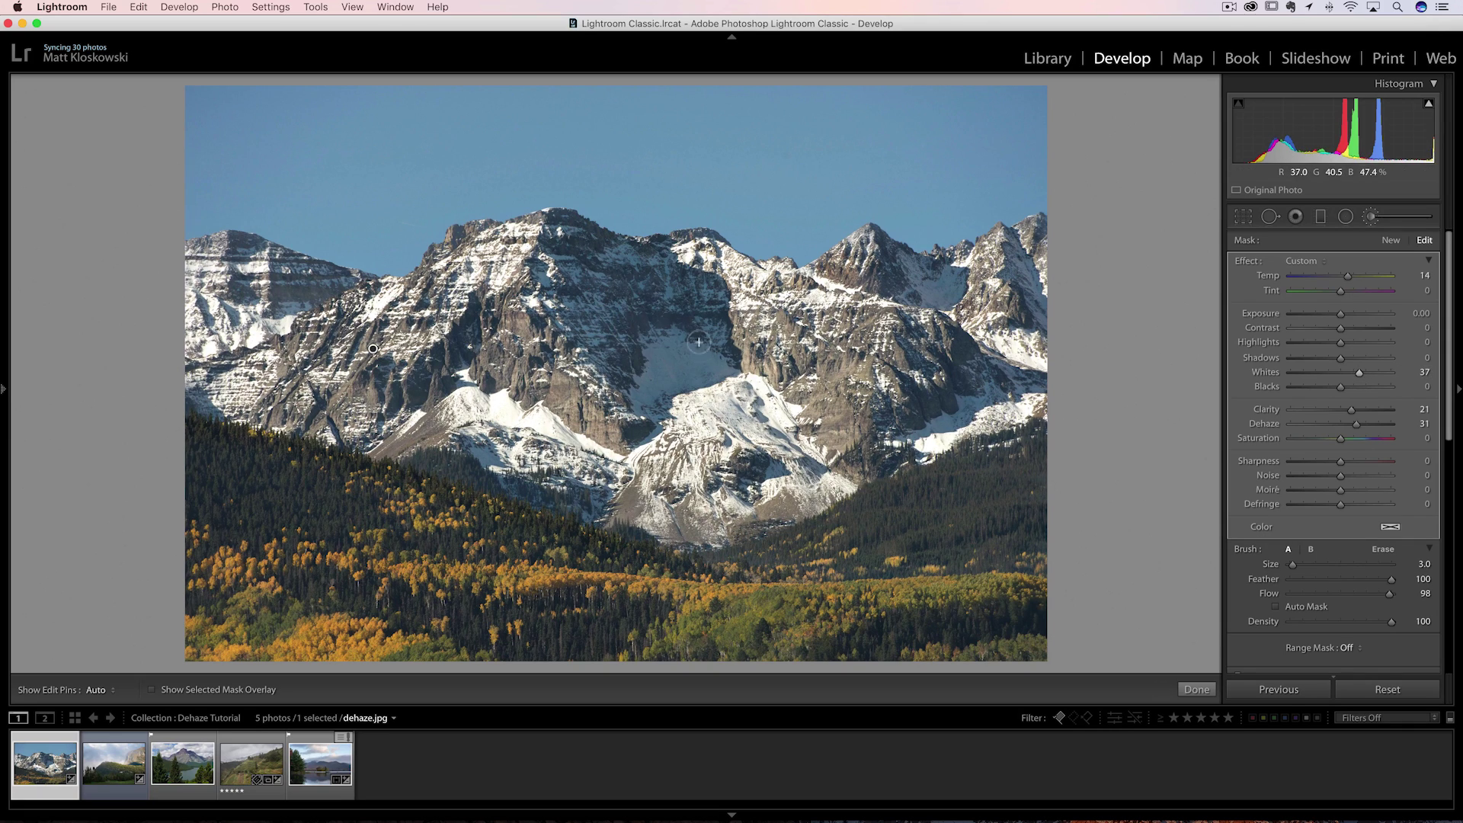
- Compare the brushed effect off and on, then open the mountain-lake photo _DSC9645.JPG
scroll(1251, 573, "down", 4)
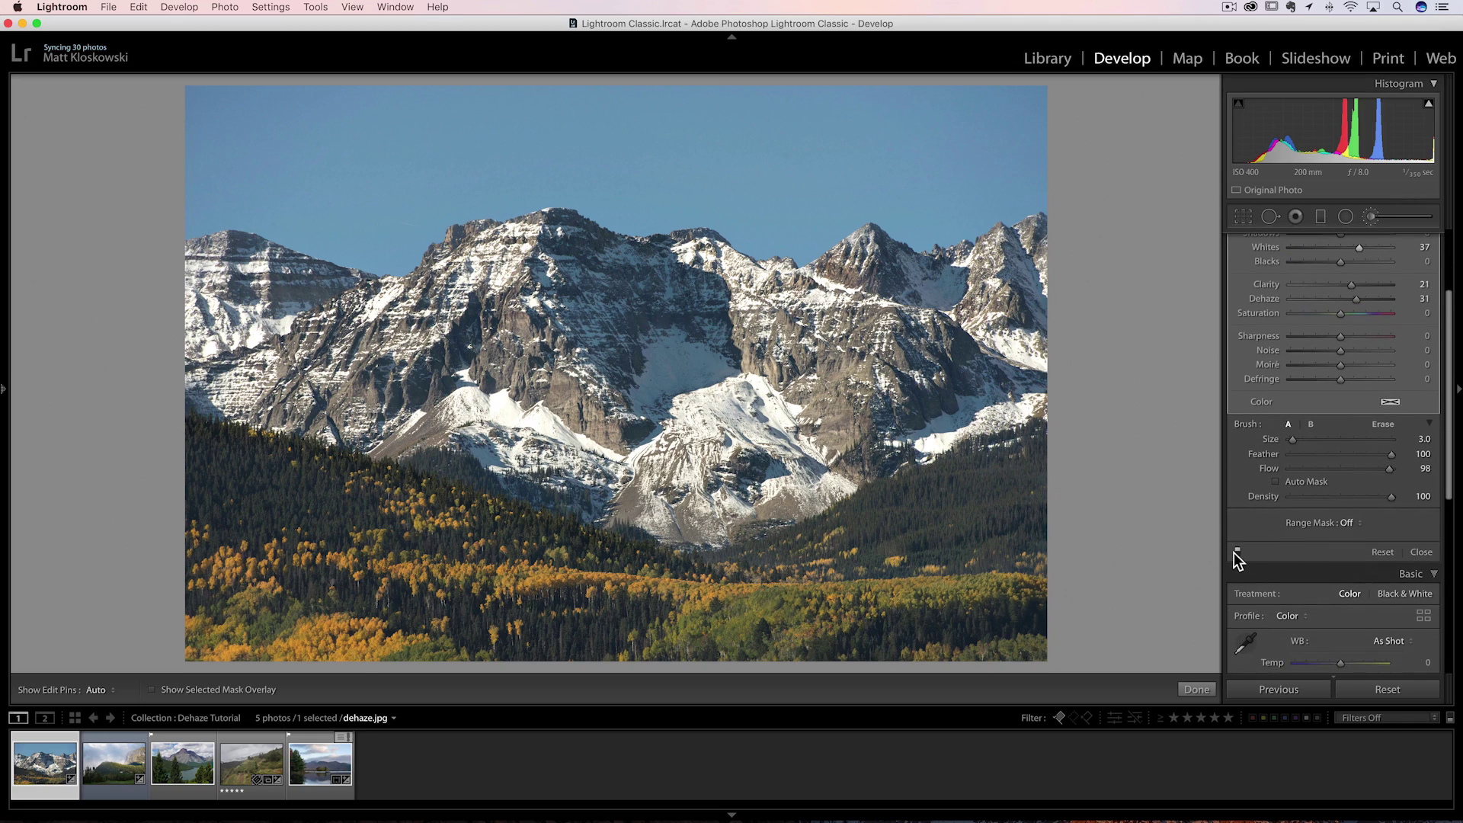
left_click(1236, 550)
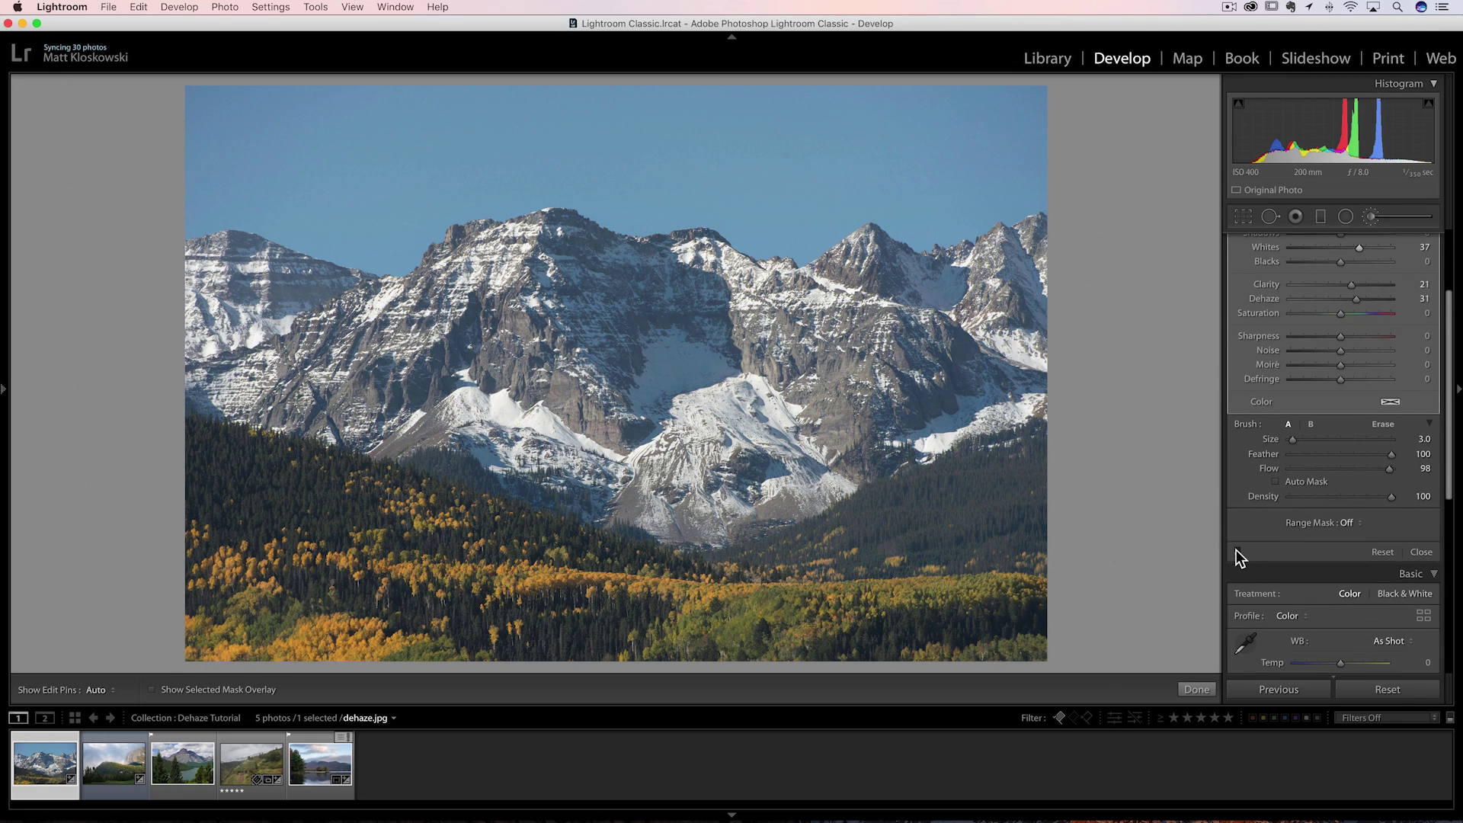
left_click(1236, 550)
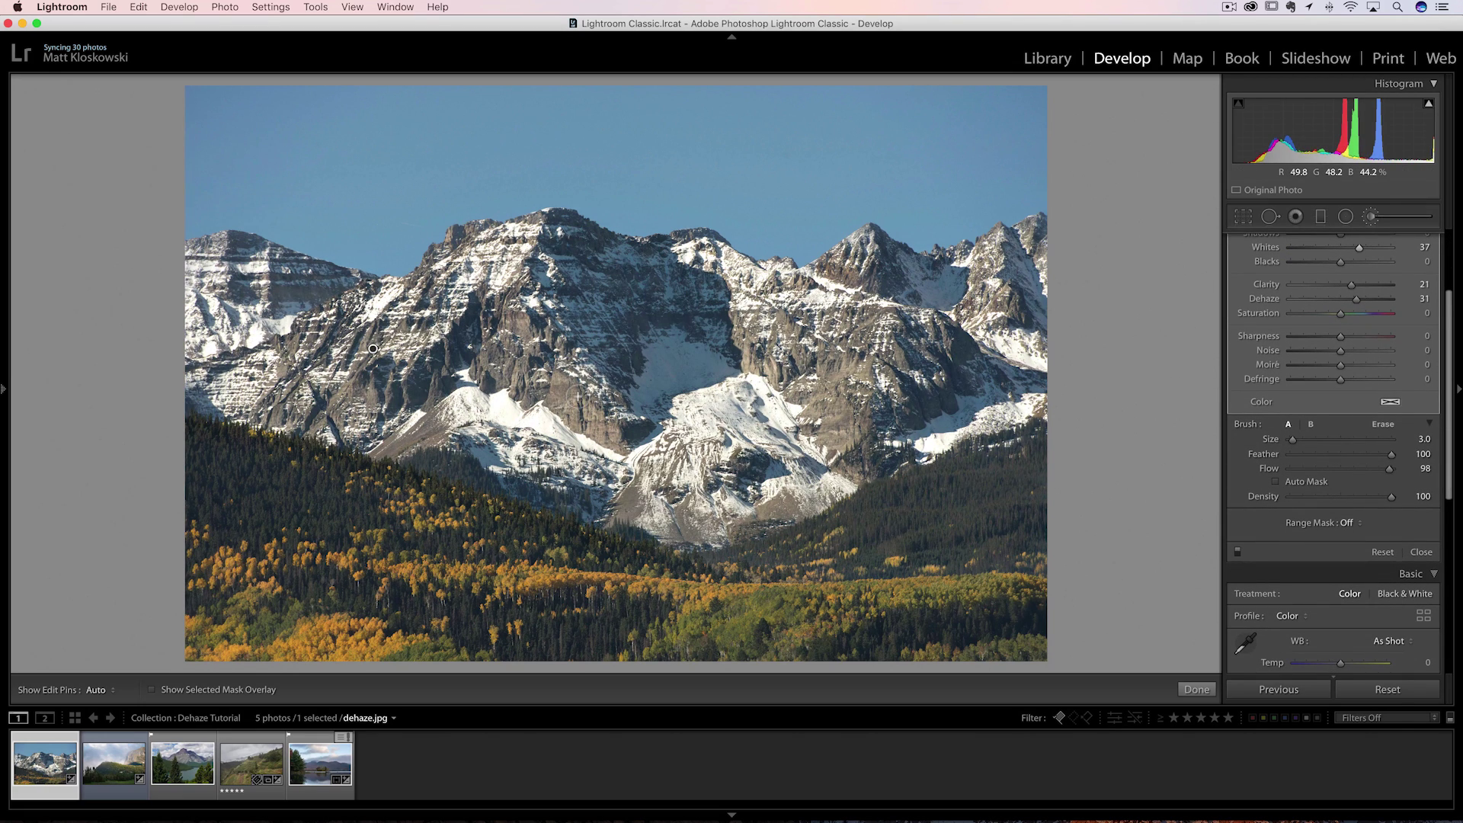
left_click(169, 764)
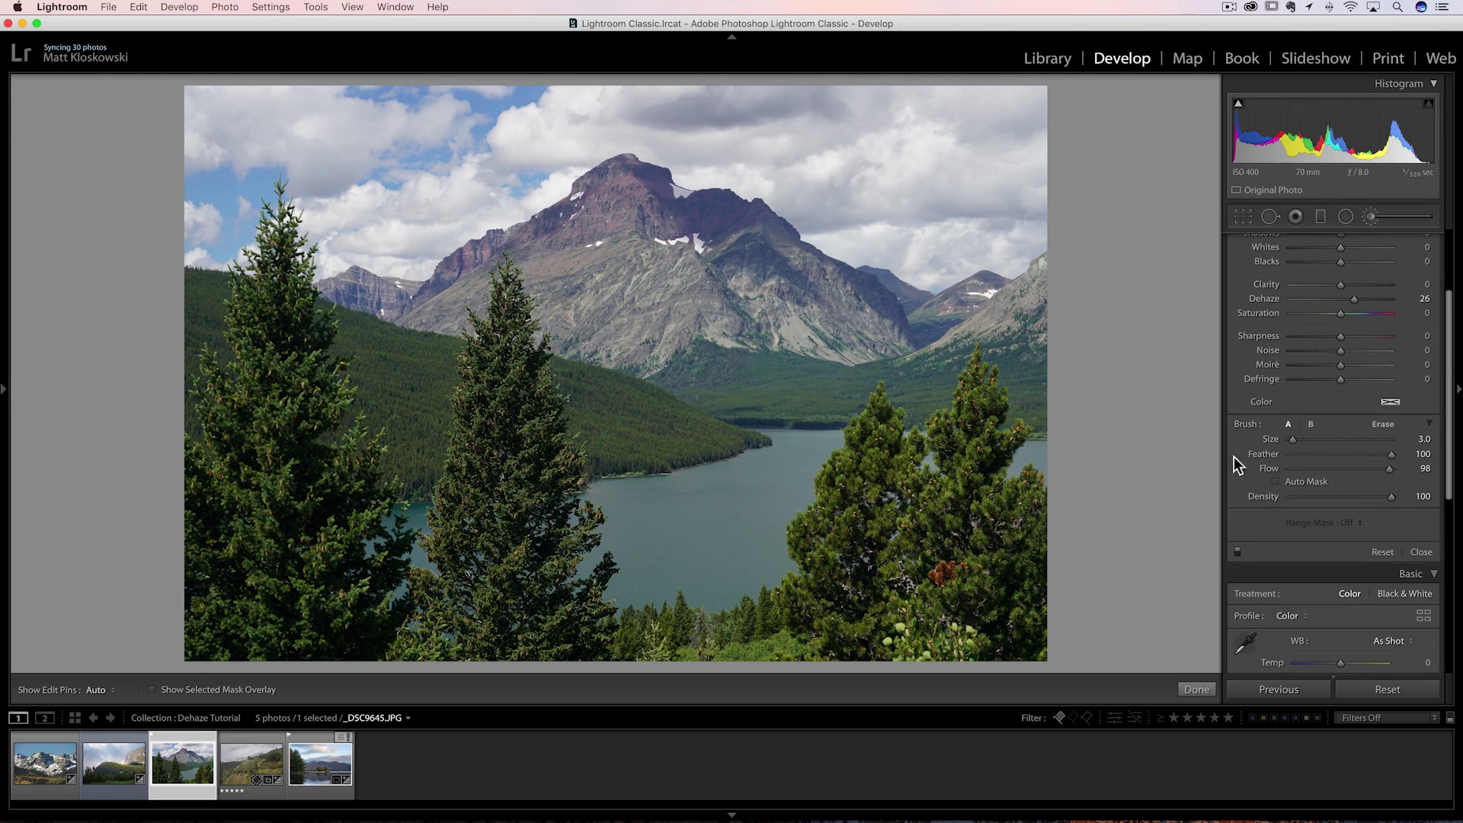
scroll(1274, 456, "up", 4)
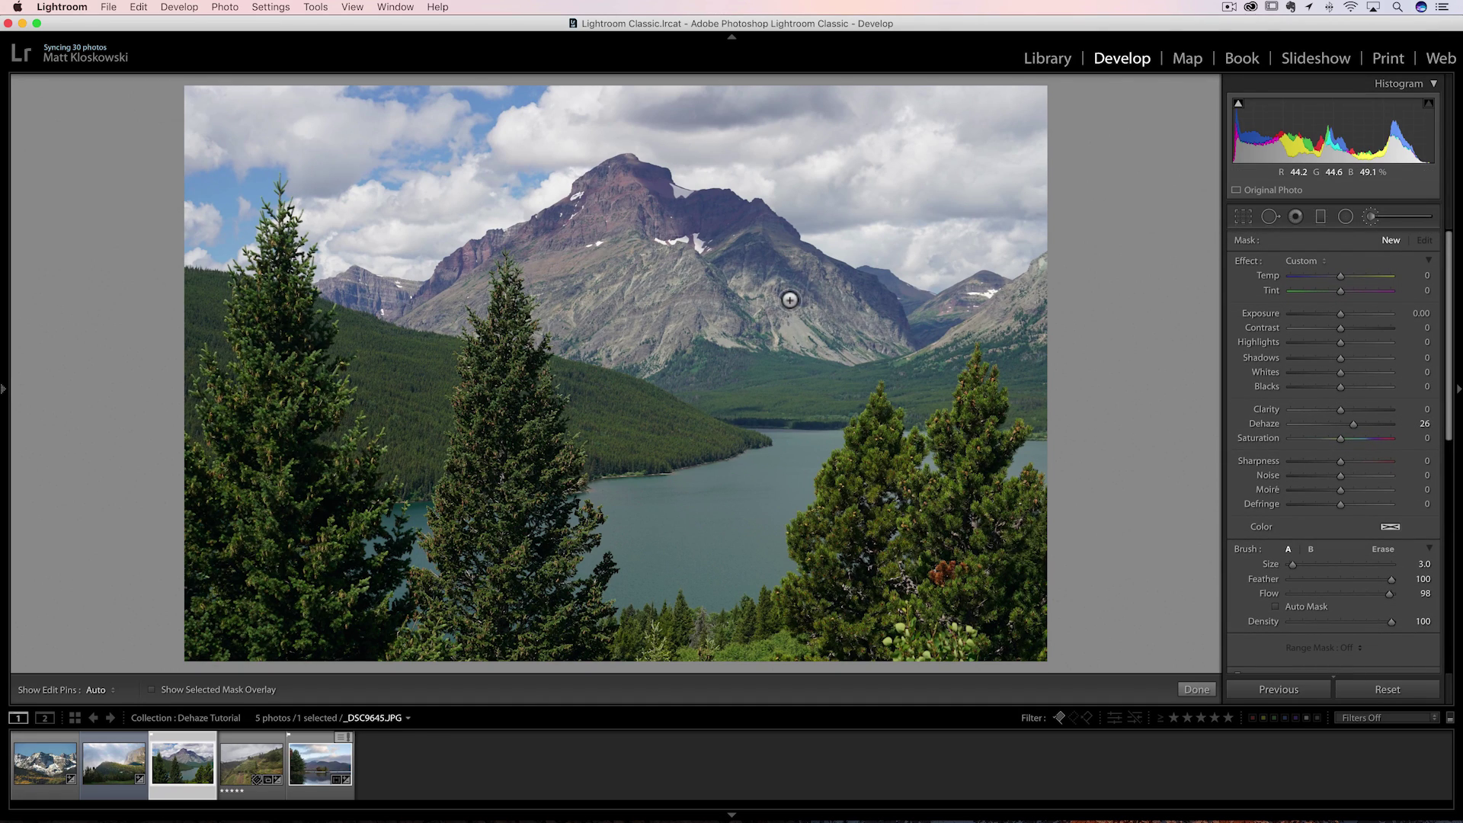
- Enlarge the brush to size 6 and paint over the main mountain and right-hand slope
key("]")
key("h")
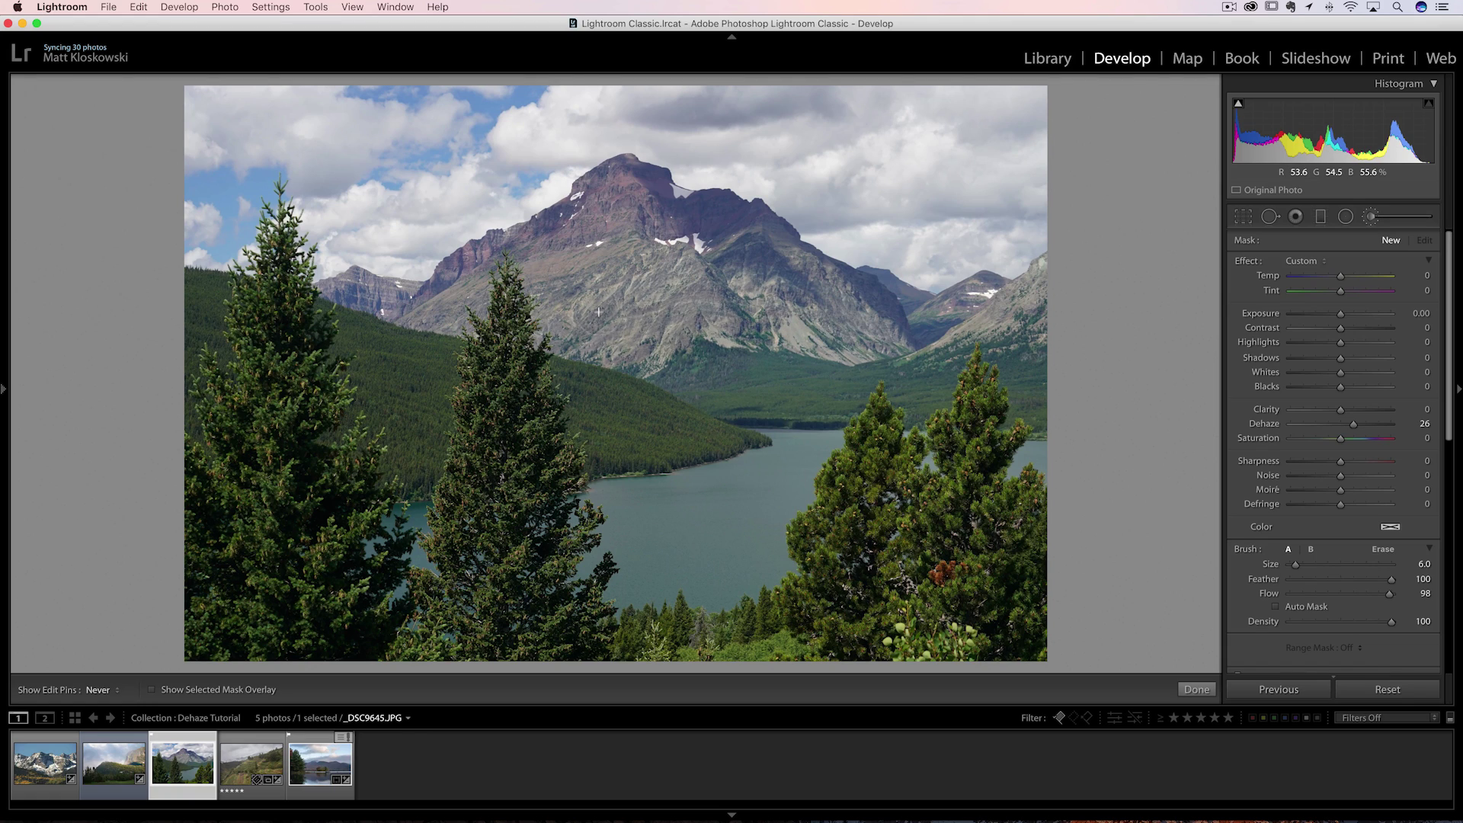
mouse_move(480, 297)
left_mouse_down()
mouse_move(640, 187)
mouse_move(708, 199)
mouse_move(771, 245)
mouse_move(551, 290)
left_mouse_up()
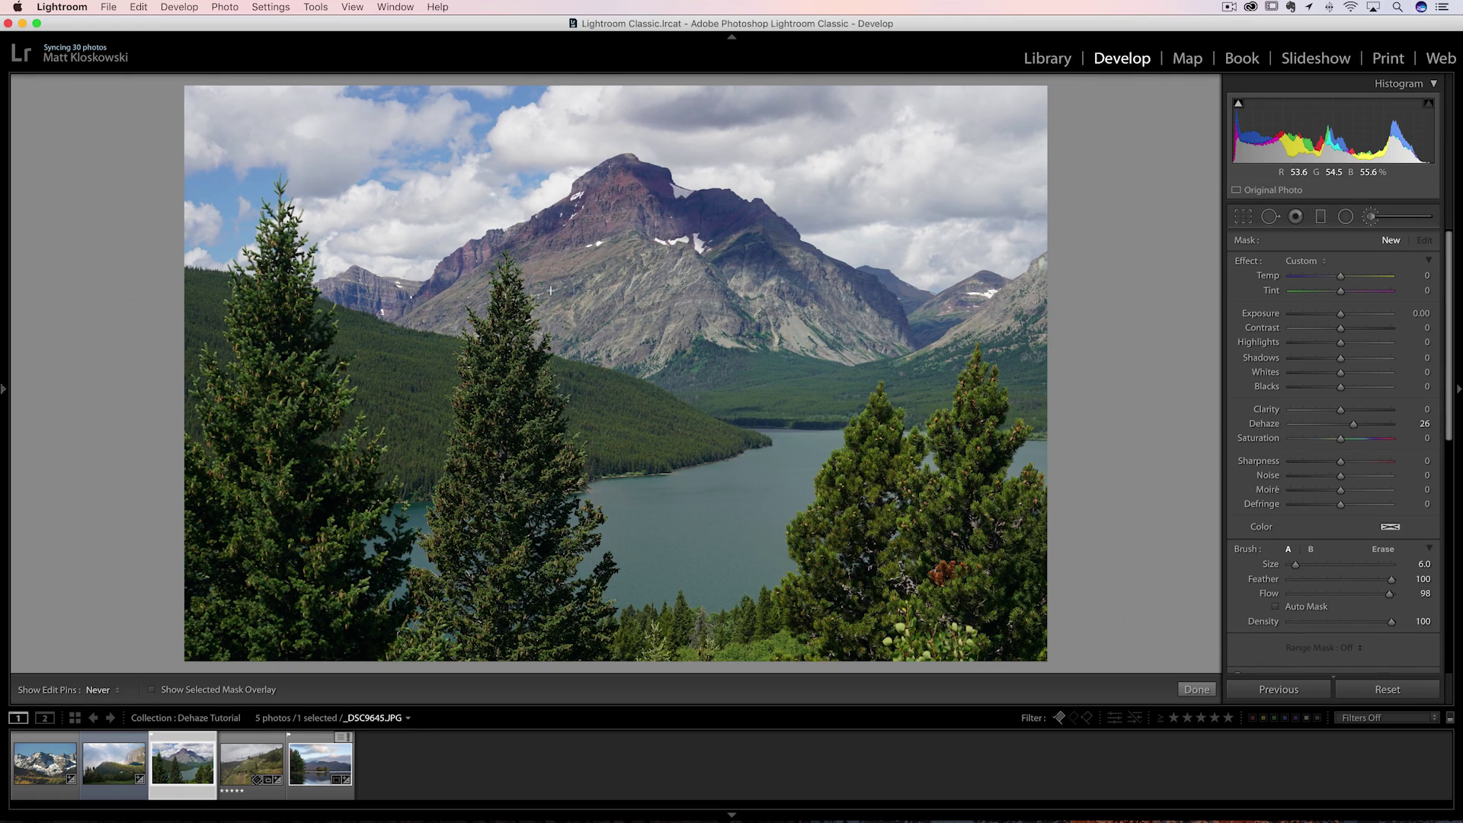
mouse_move(739, 267)
left_mouse_down()
mouse_move(964, 355)
mouse_move(889, 301)
left_mouse_up()
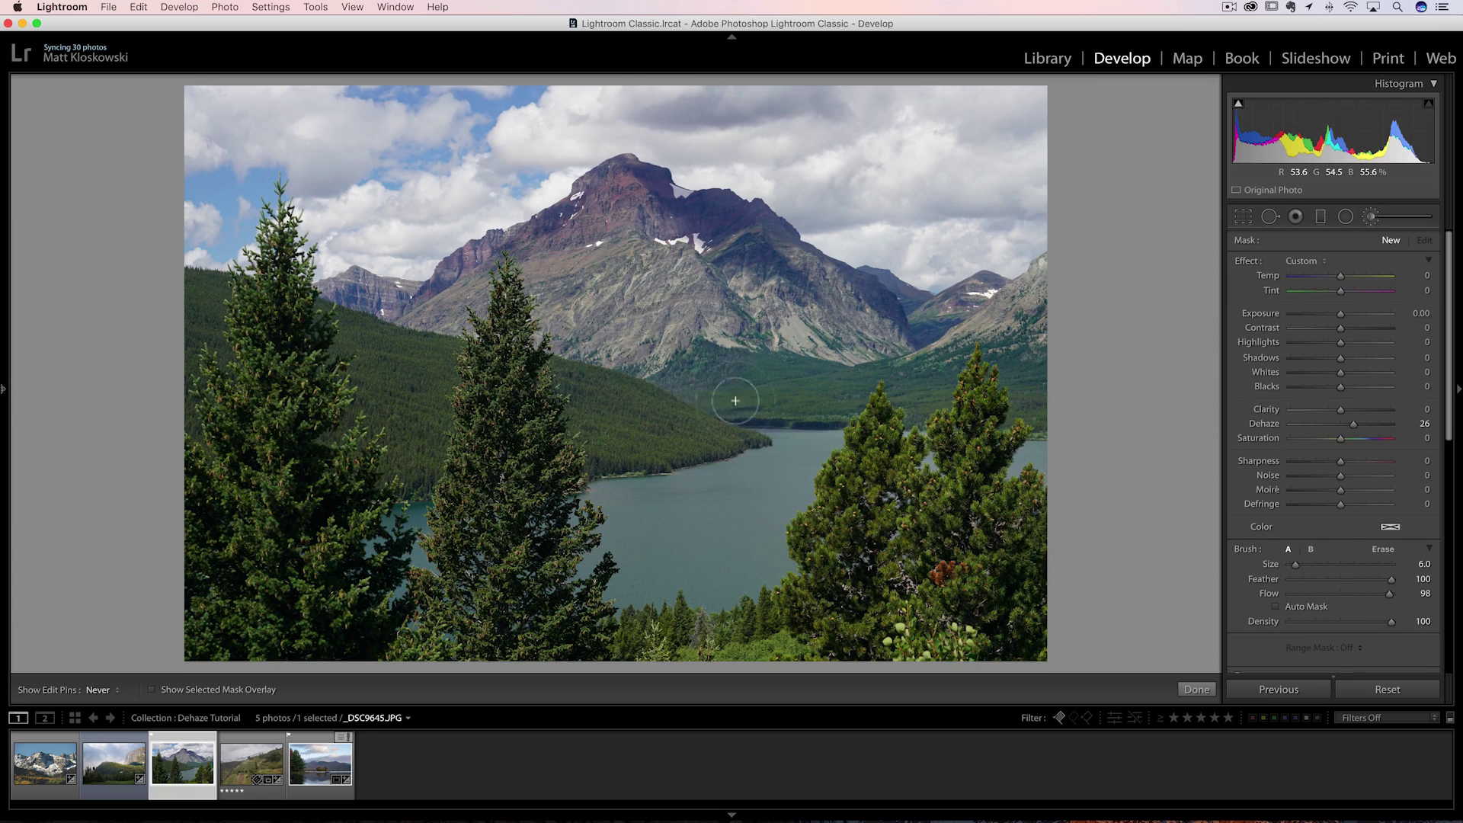
- Give the mountain brush Dehaze 26, Temp 11 and Clarity 14, then switch it off to compare
left_click(722, 378)
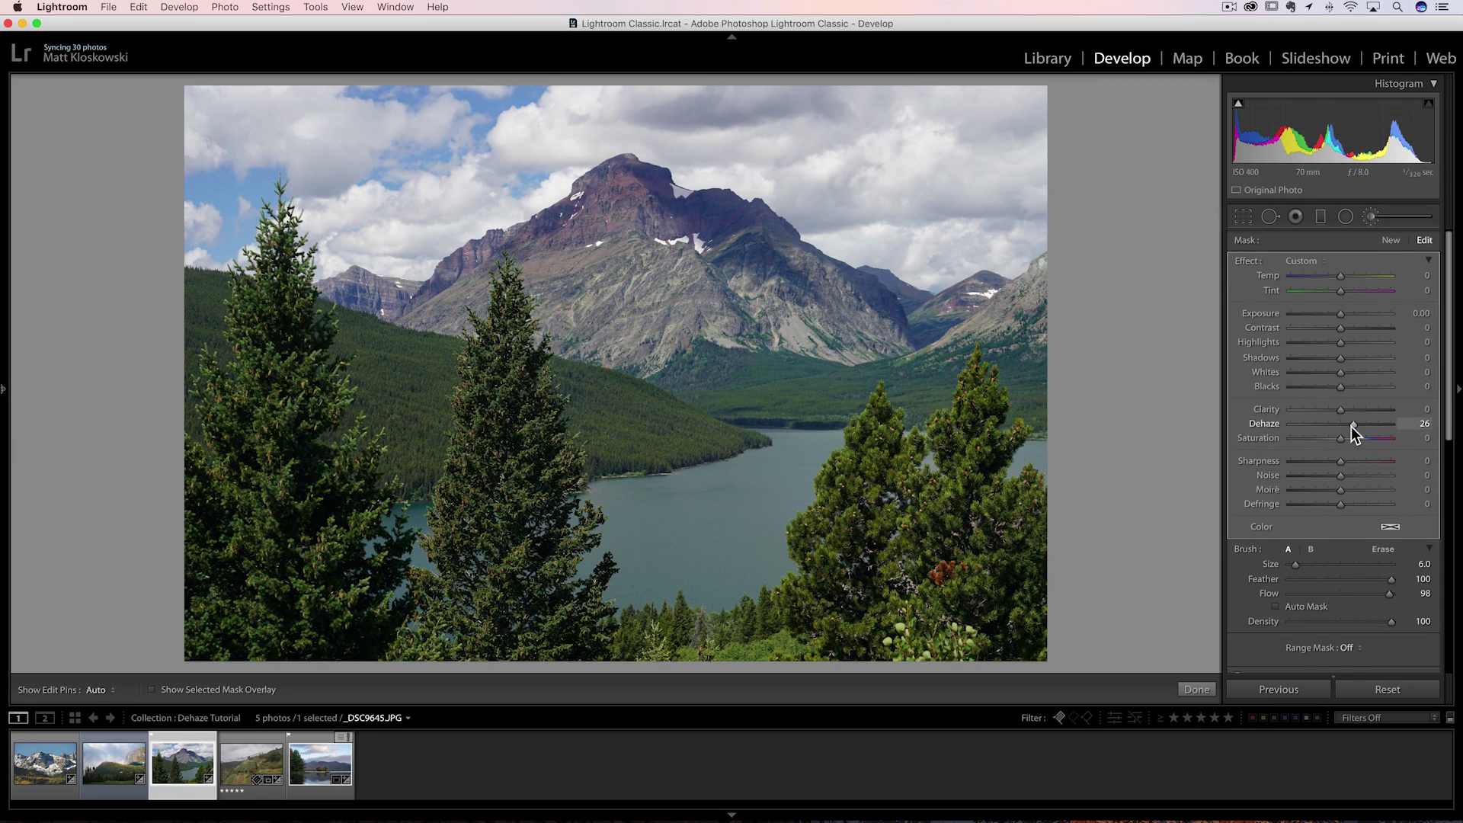
left_click_drag(1355, 431, 1355, 417)
left_click_drag(1343, 273, 1348, 277)
left_click_drag(1341, 410, 1347, 418)
scroll(1265, 460, "down", 5)
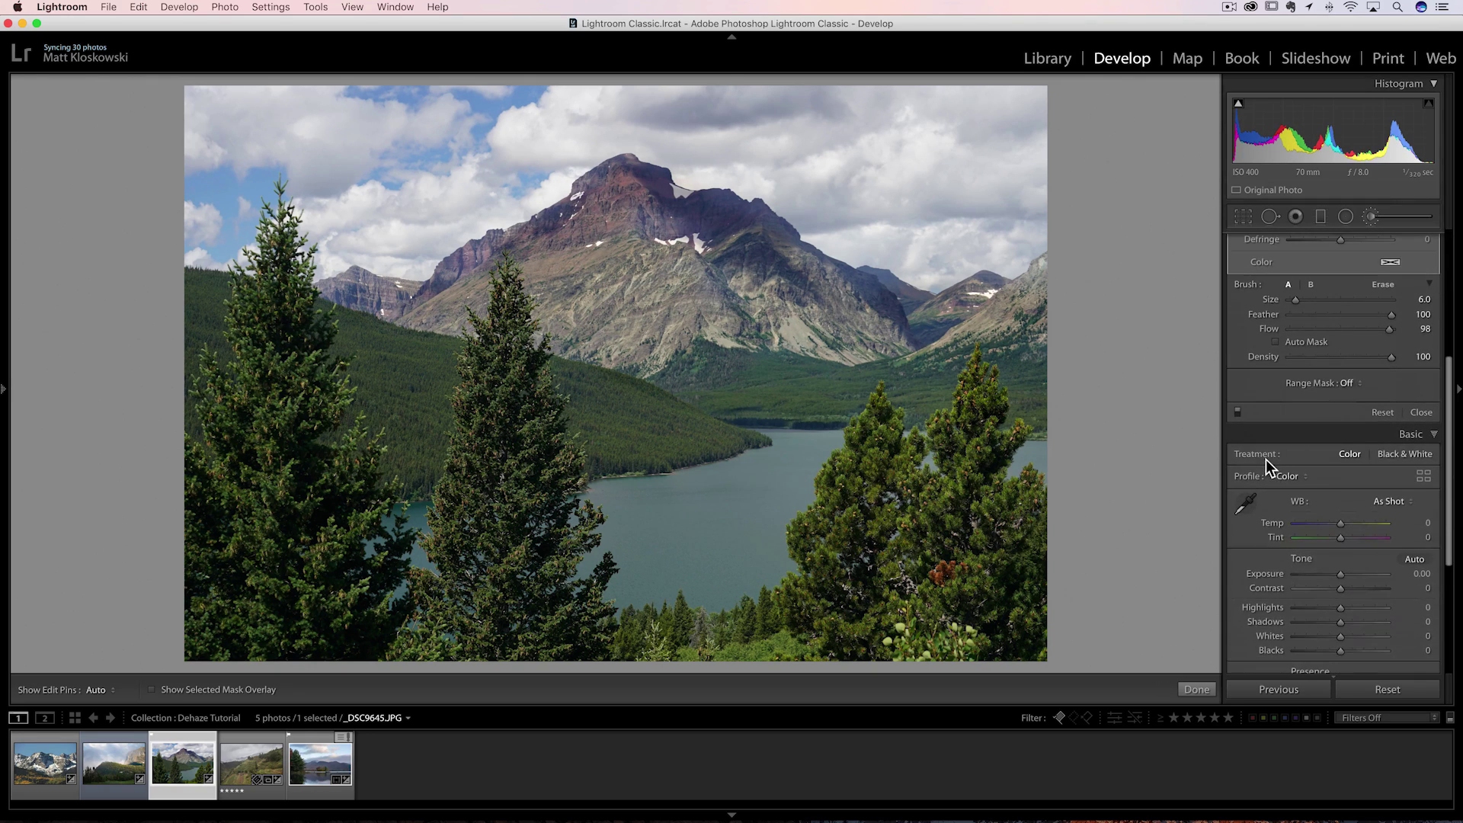
left_click(1237, 412)
- Lower the mountain brush's Dehaze from 26 to 21
key("h")
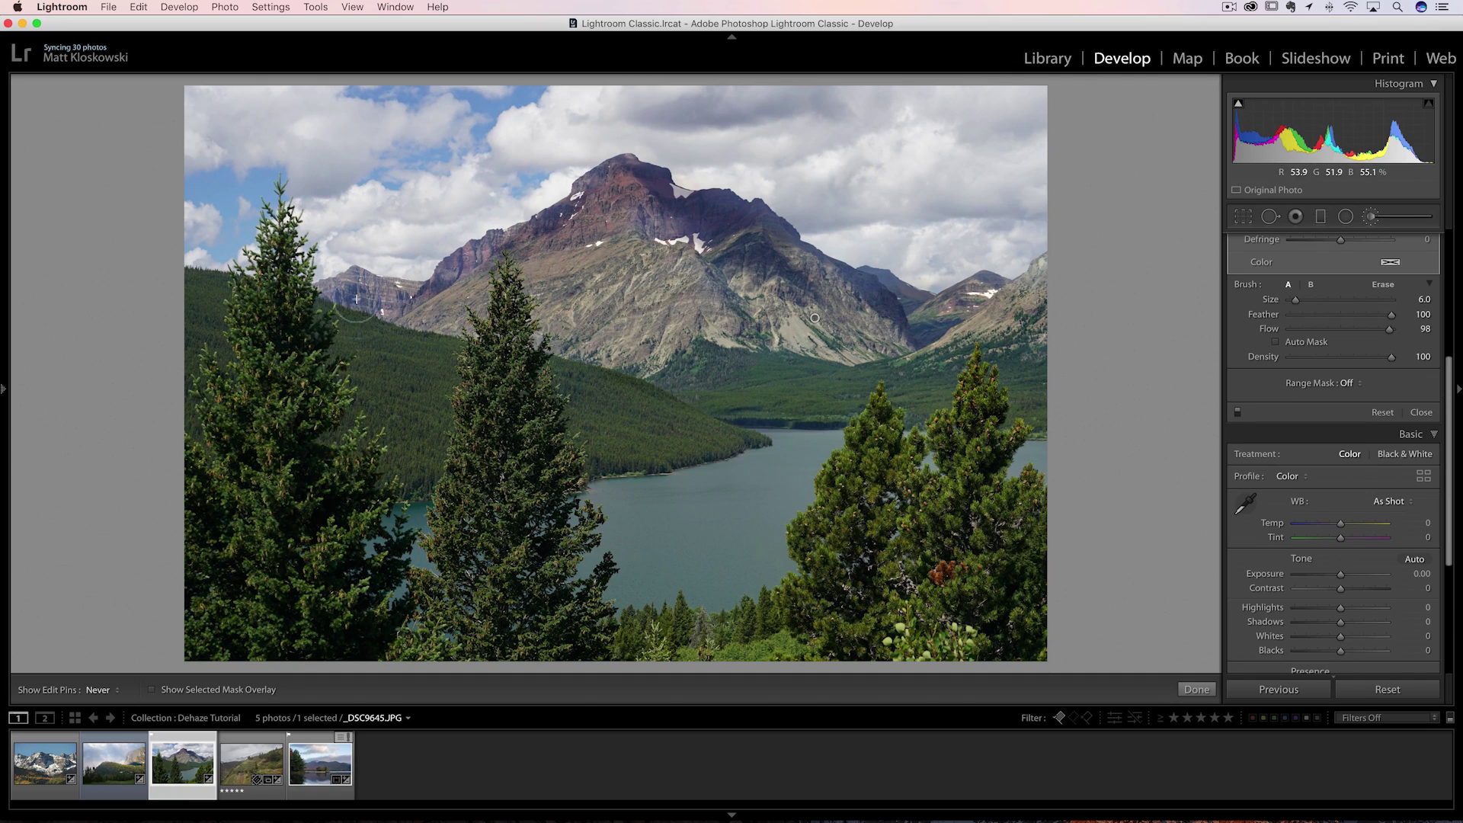
key("h")
scroll(1287, 363, "up", 4)
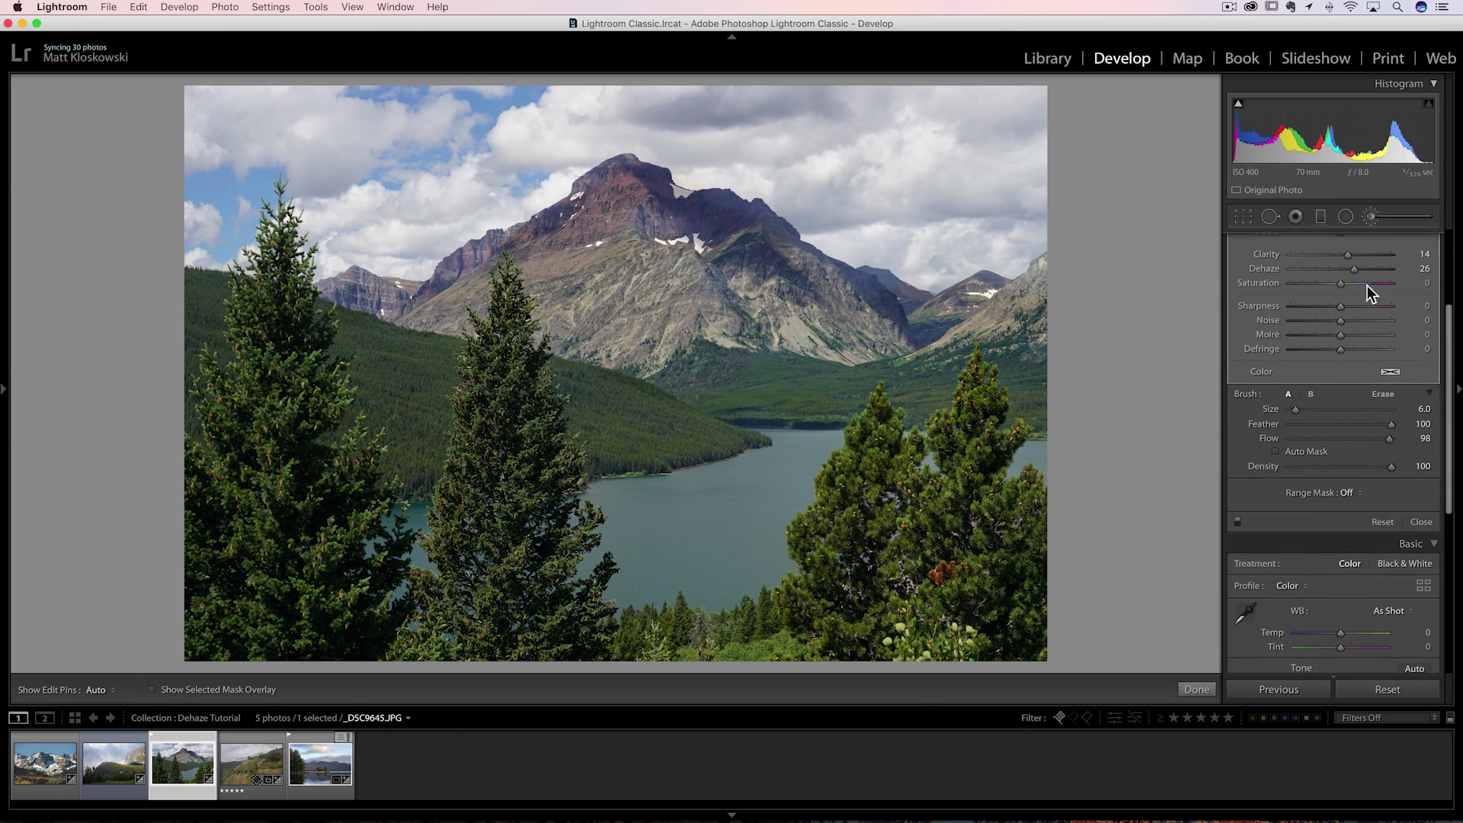
left_click_drag(1353, 269, 1350, 266)
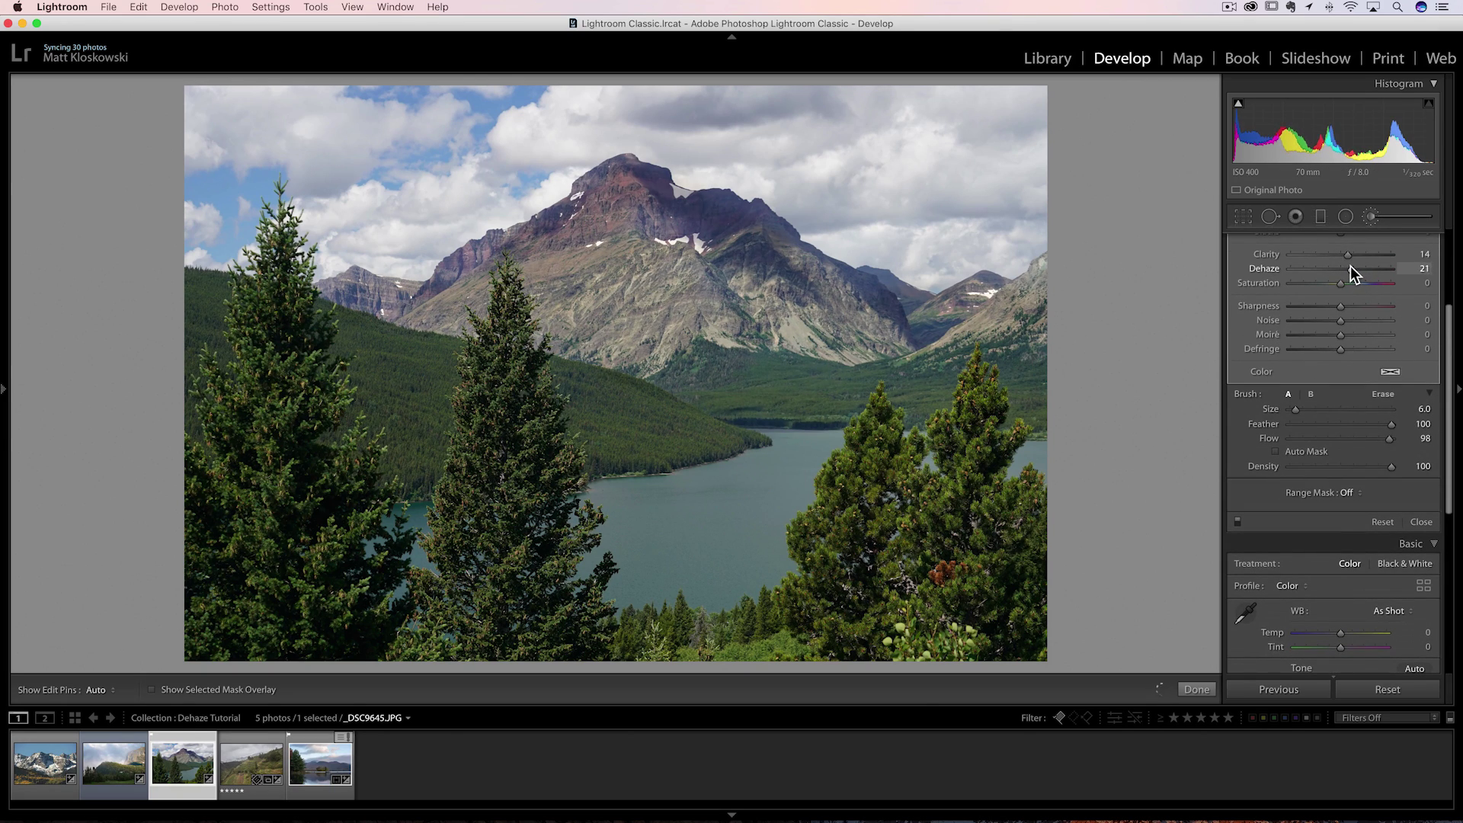